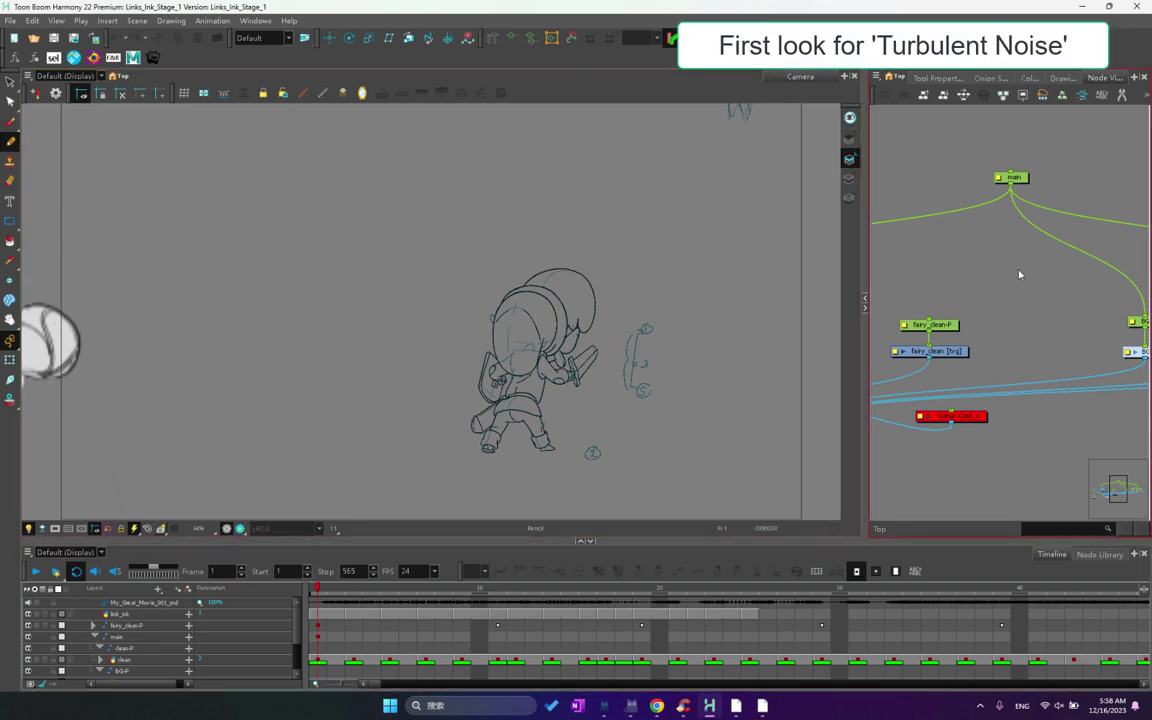
# Search for noise nodes and add a Turbulent Noise generator to the node network.
pyautogui.press('Tab')
pyautogui.write('g')
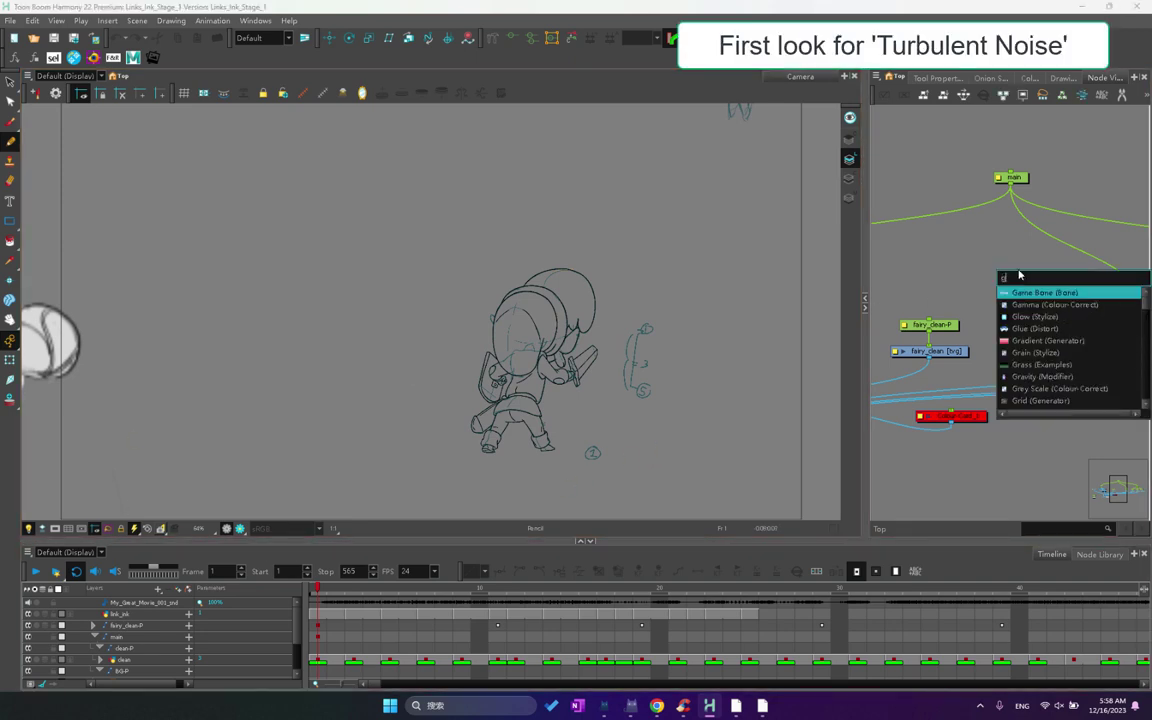
pyautogui.press('BackSpace')
pyautogui.write('ni')
pyautogui.press('BackSpace')
pyautogui.press('BackSpace')
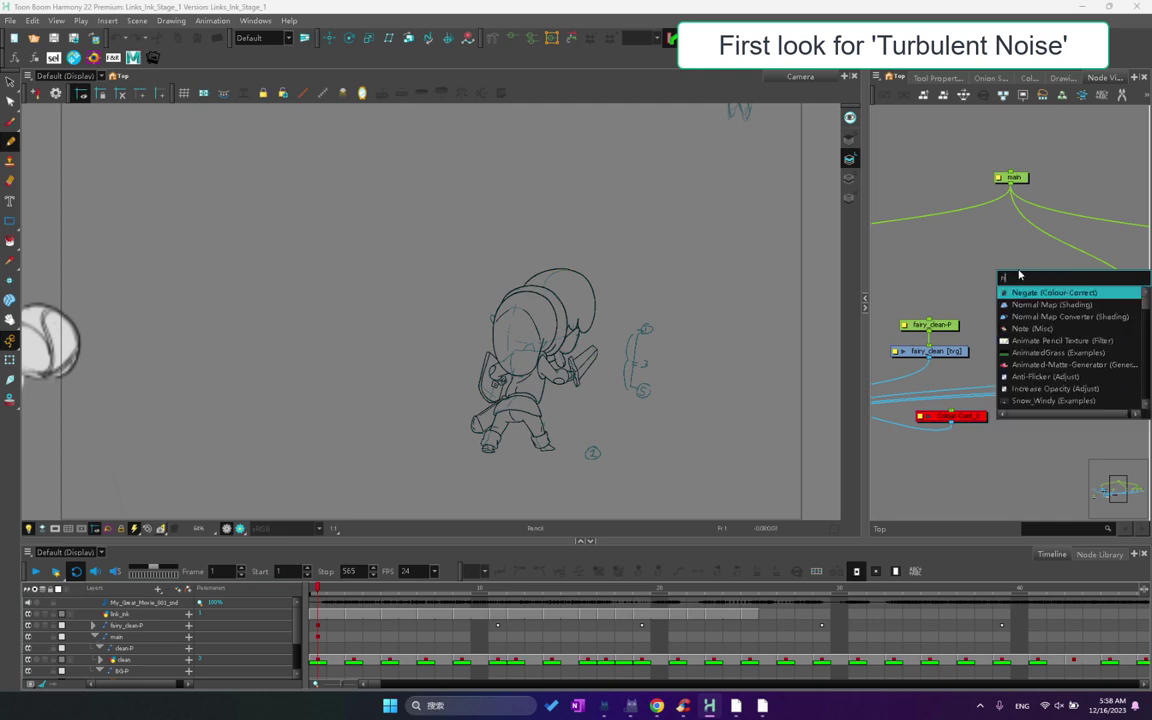
pyautogui.write('nois')
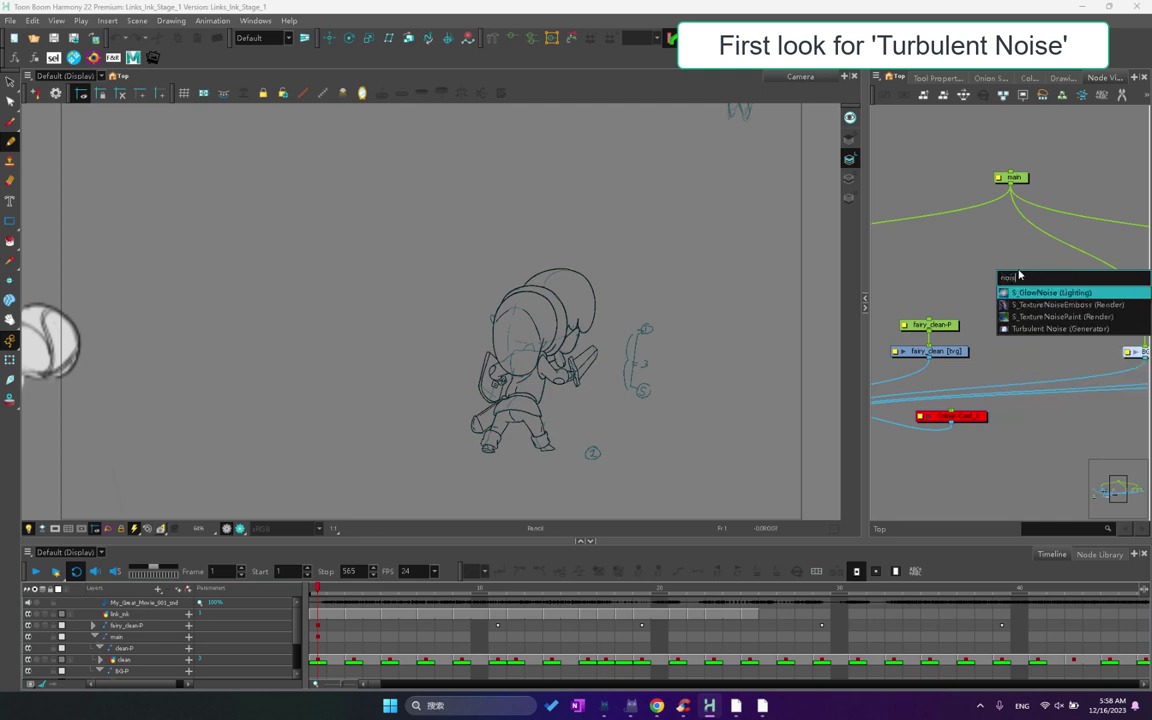
pyautogui.write('e')
pyautogui.press('Down')
pyautogui.press('Down')
pyautogui.press('Down')
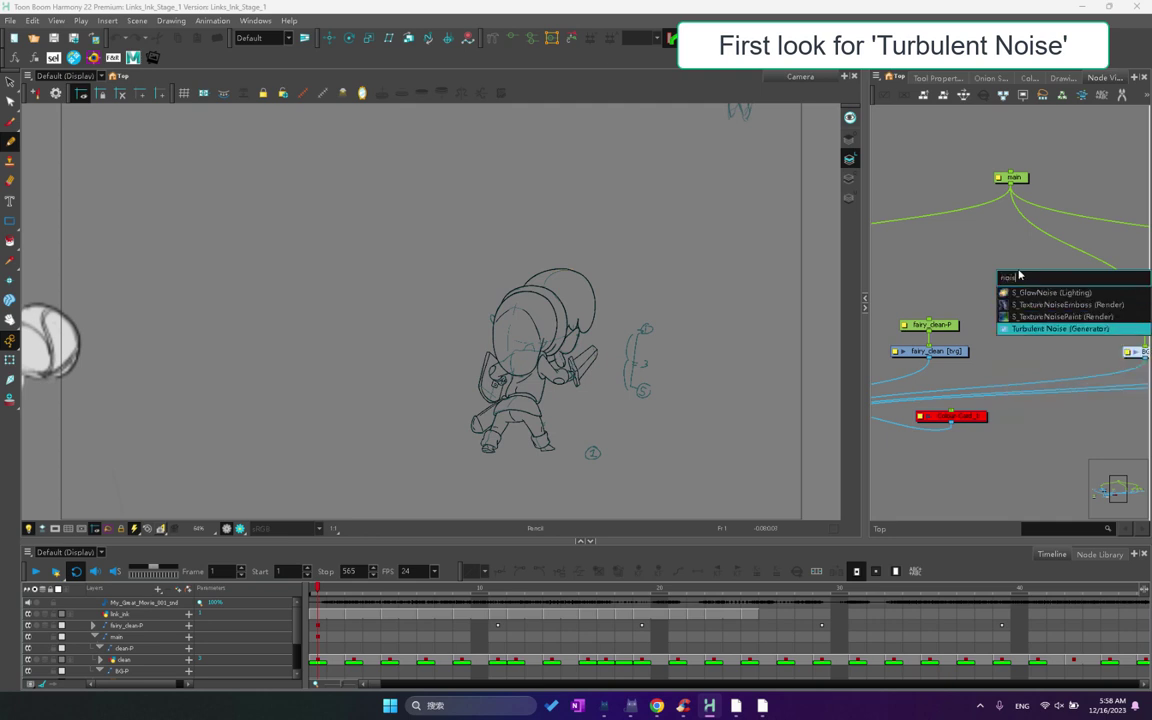
pyautogui.press('Return')
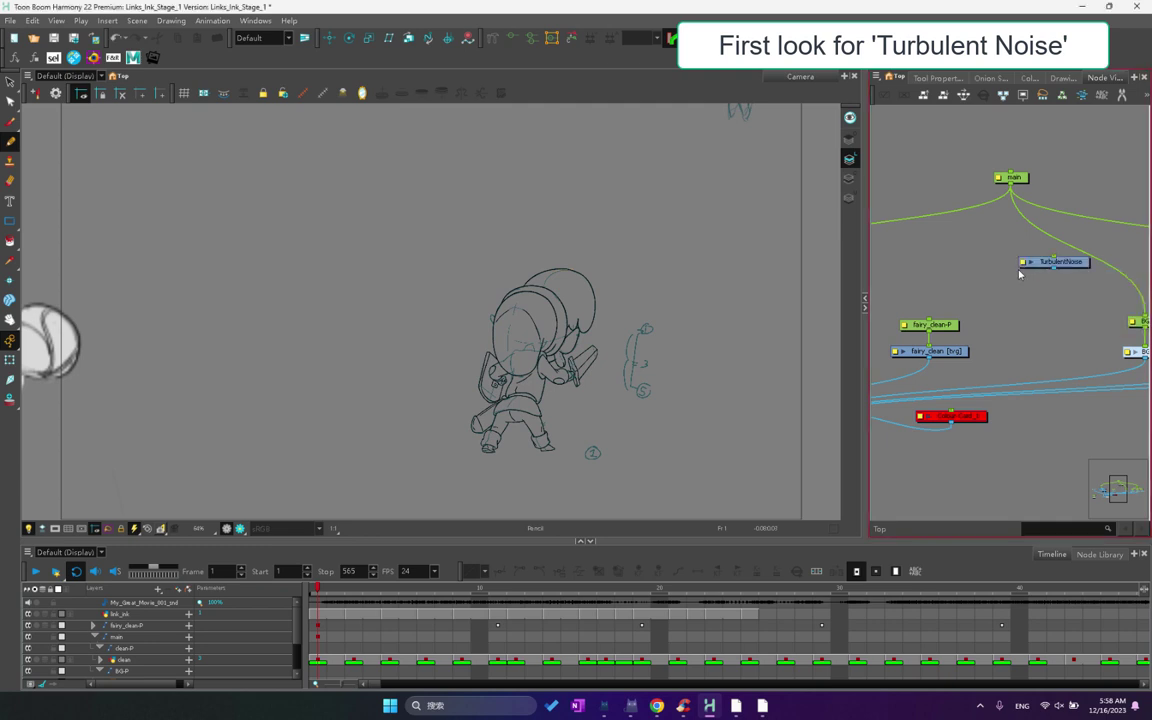
# Place the TurbulentNoise node beside the main Composite and connect its output to the Composite's first input.
pyautogui.scroll(-5, 968, 285)
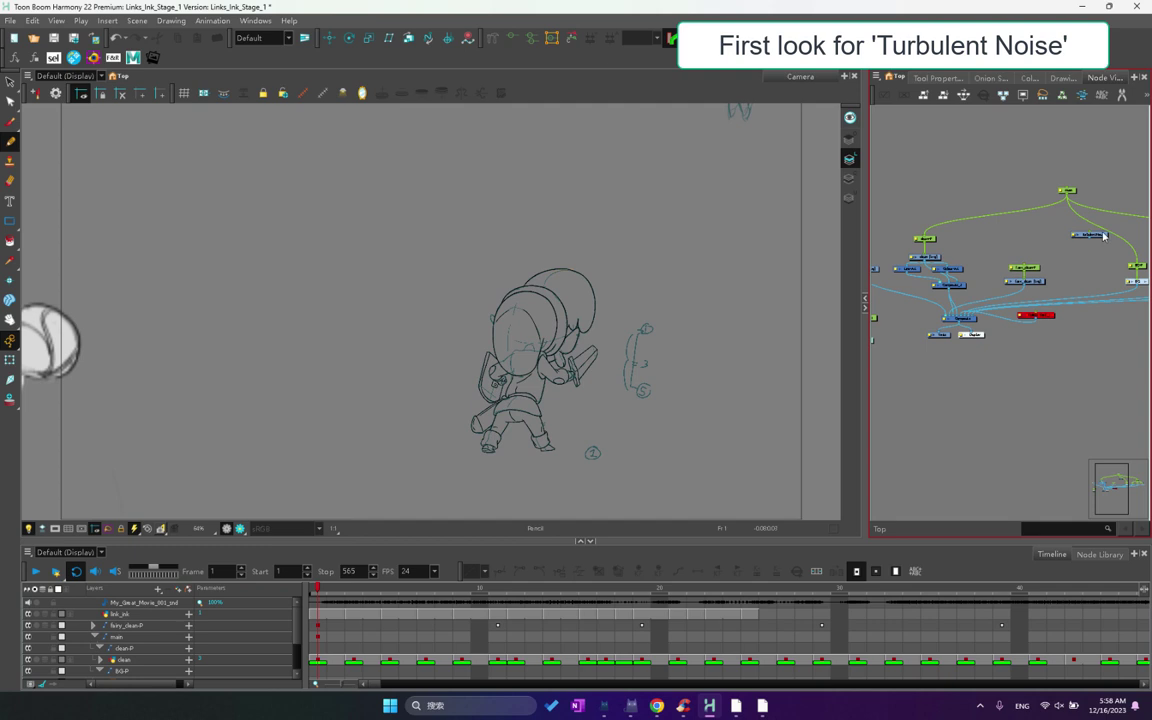
pyautogui.scroll(5, 935, 304)
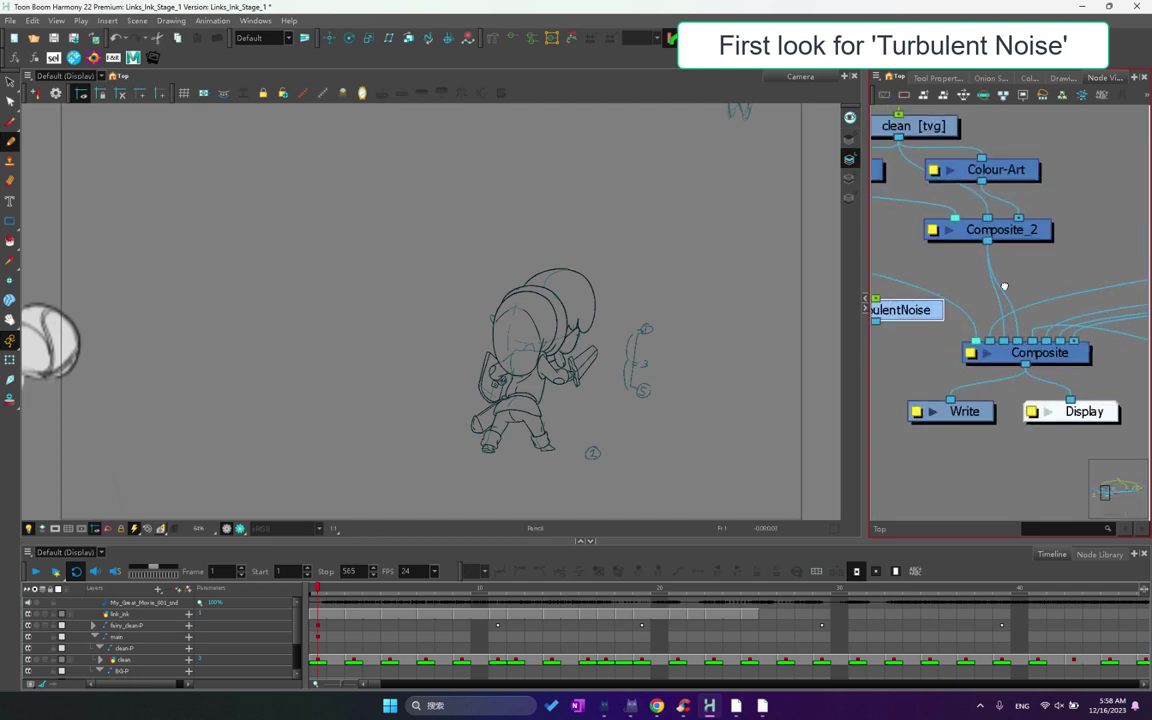
pyautogui.moveTo(955, 290); pyautogui.dragTo(1046, 310)
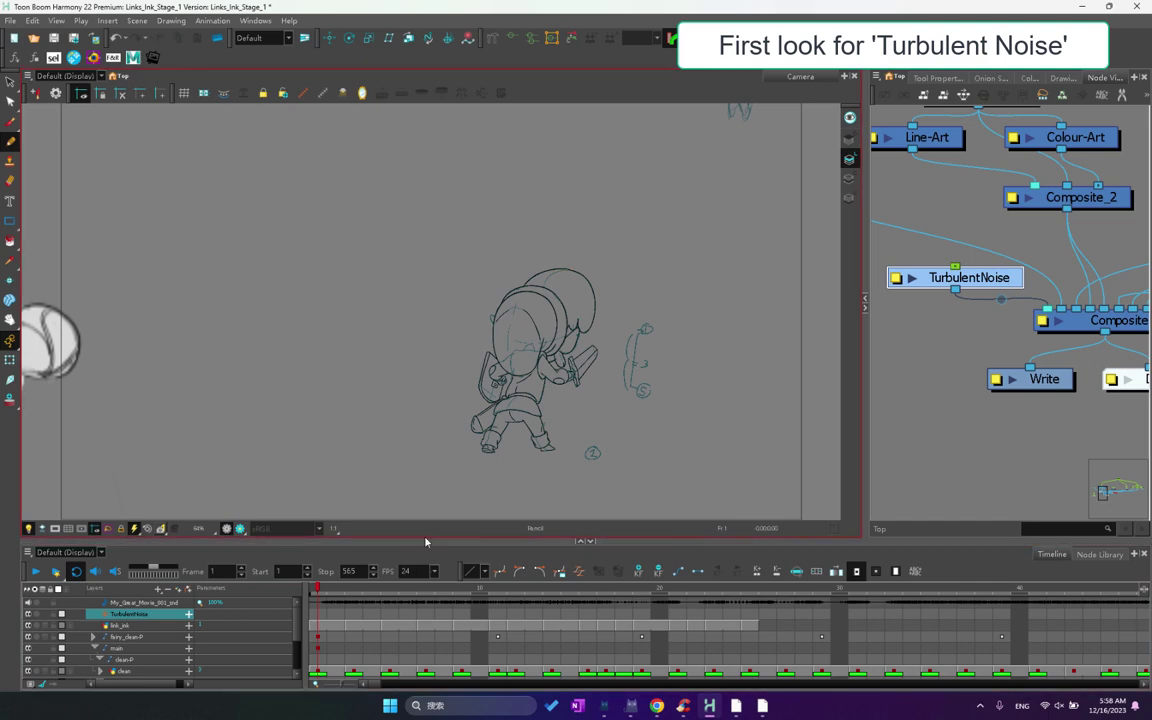
# Look up Turbulent Noise among the Generator nodes in the Node Library, and return to the timeline.
pyautogui.moveTo(447, 542); pyautogui.dragTo(447, 358)
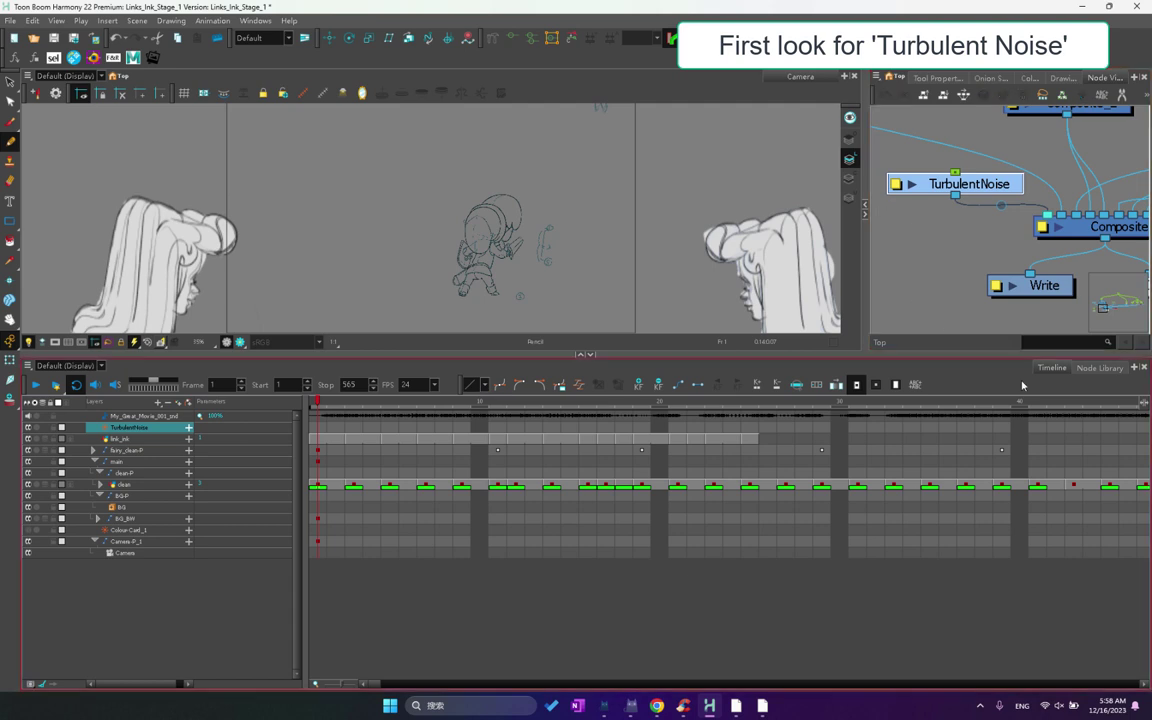
pyautogui.click(1085, 369)
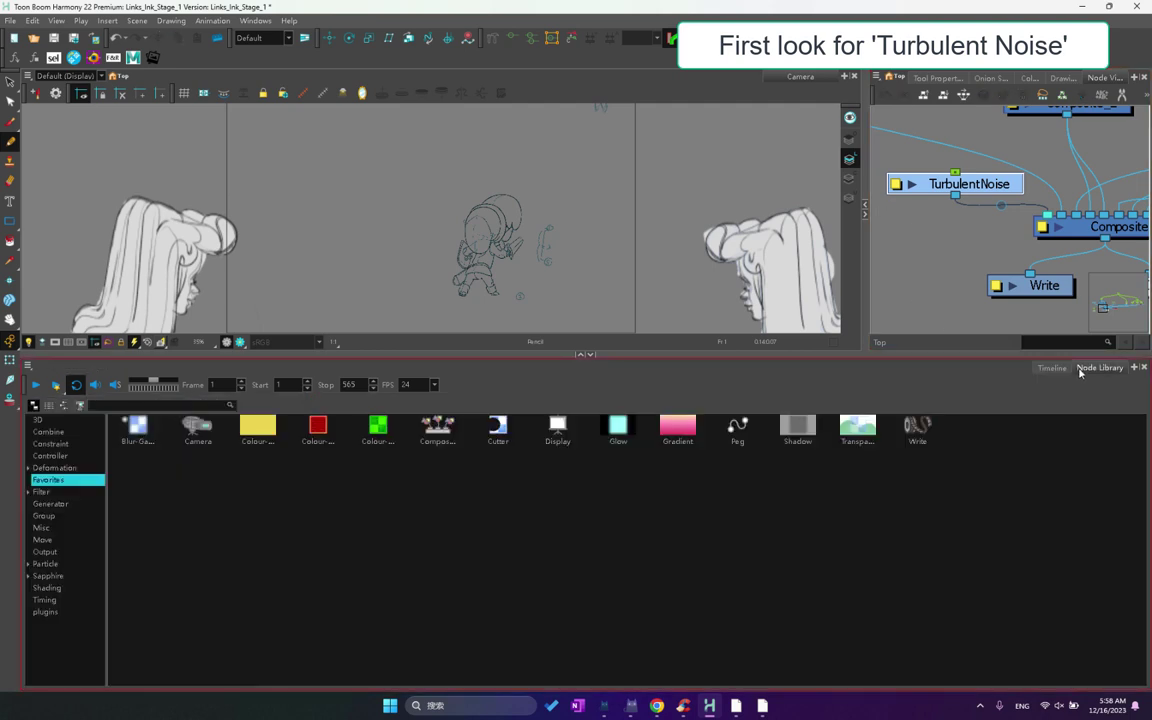
pyautogui.click(63, 503)
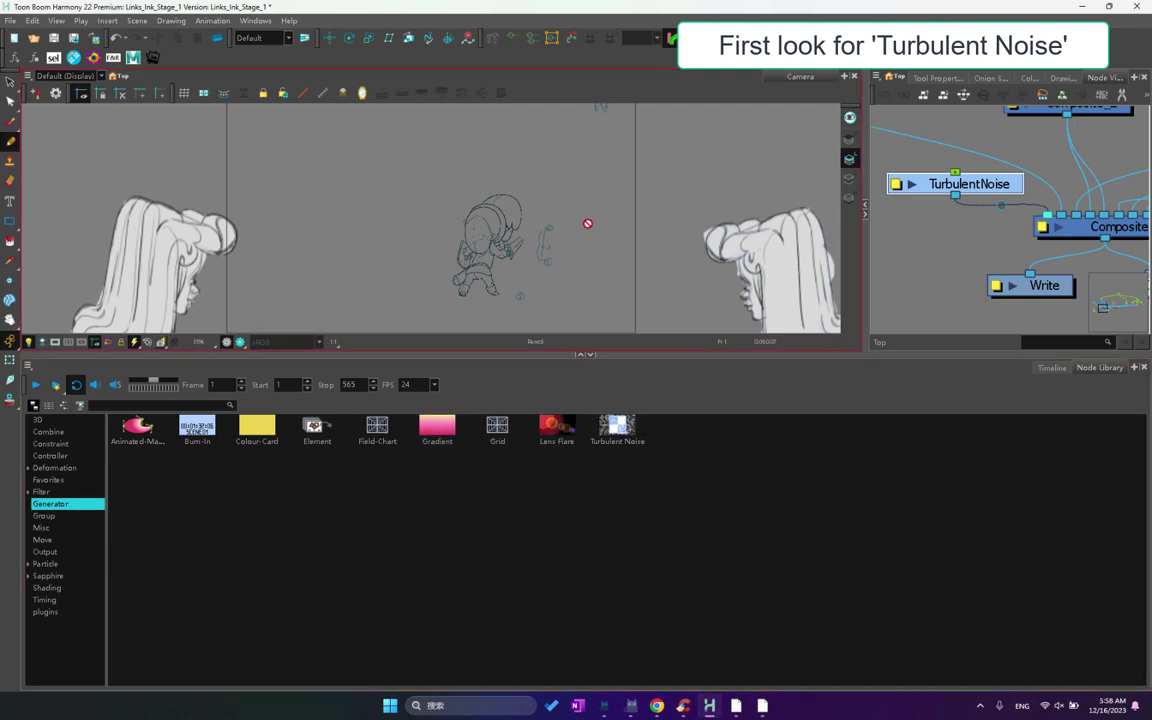
pyautogui.click(993, 240)
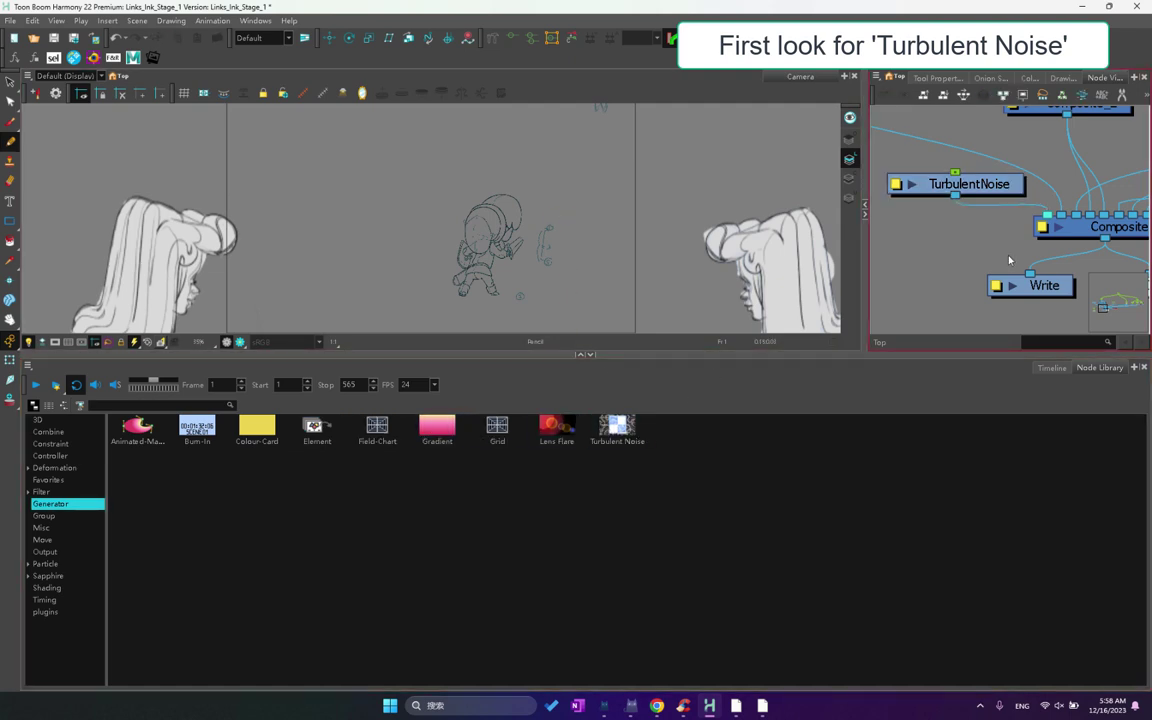
pyautogui.moveTo(950, 184); pyautogui.dragTo(938, 193)
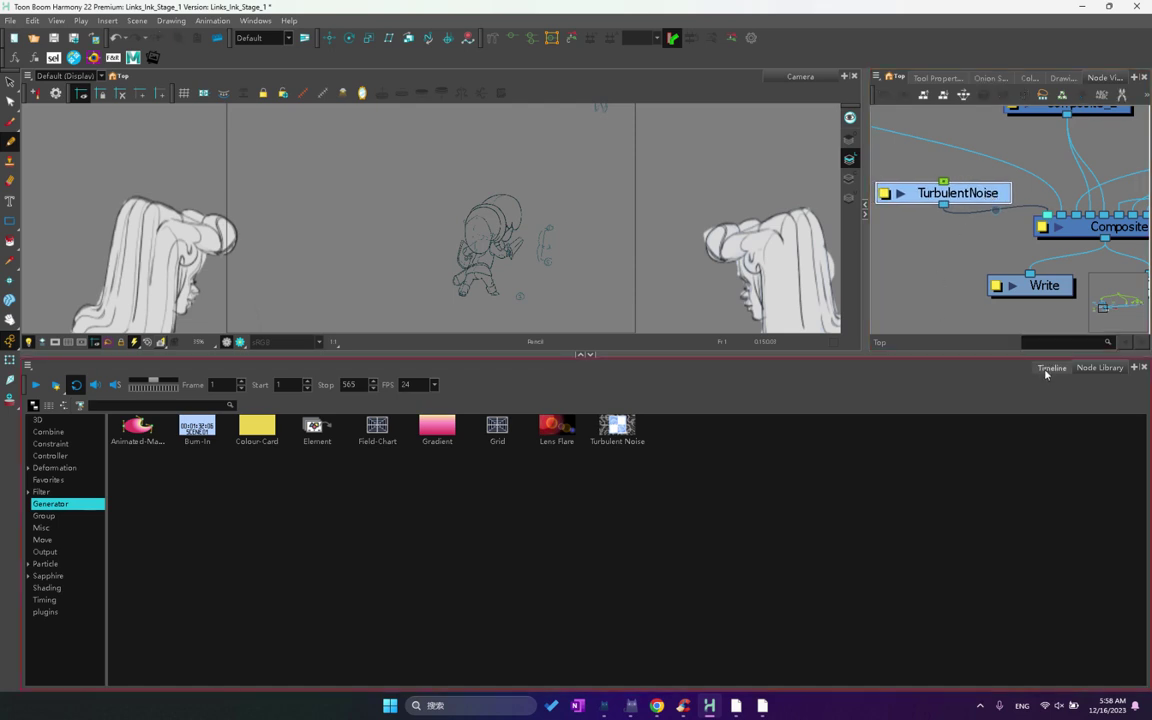
pyautogui.click(1051, 367)
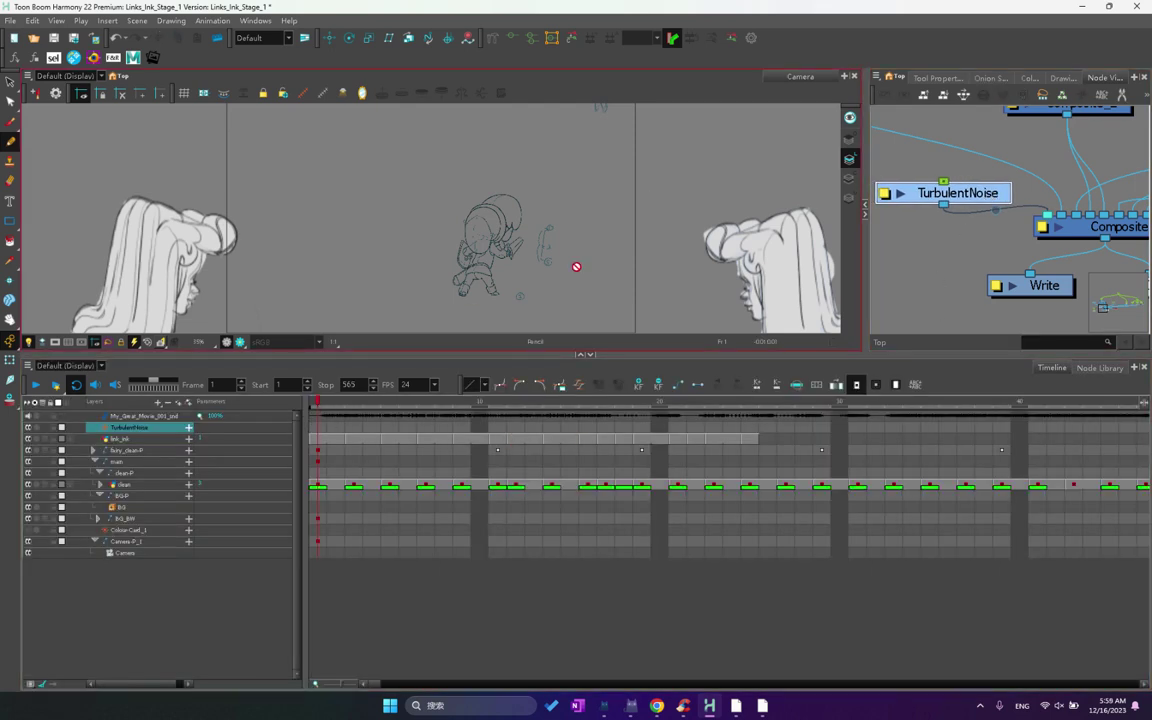
# Show the Camera view in render mode and enlarge it against the timeline and node network.
pyautogui.click(240, 342)
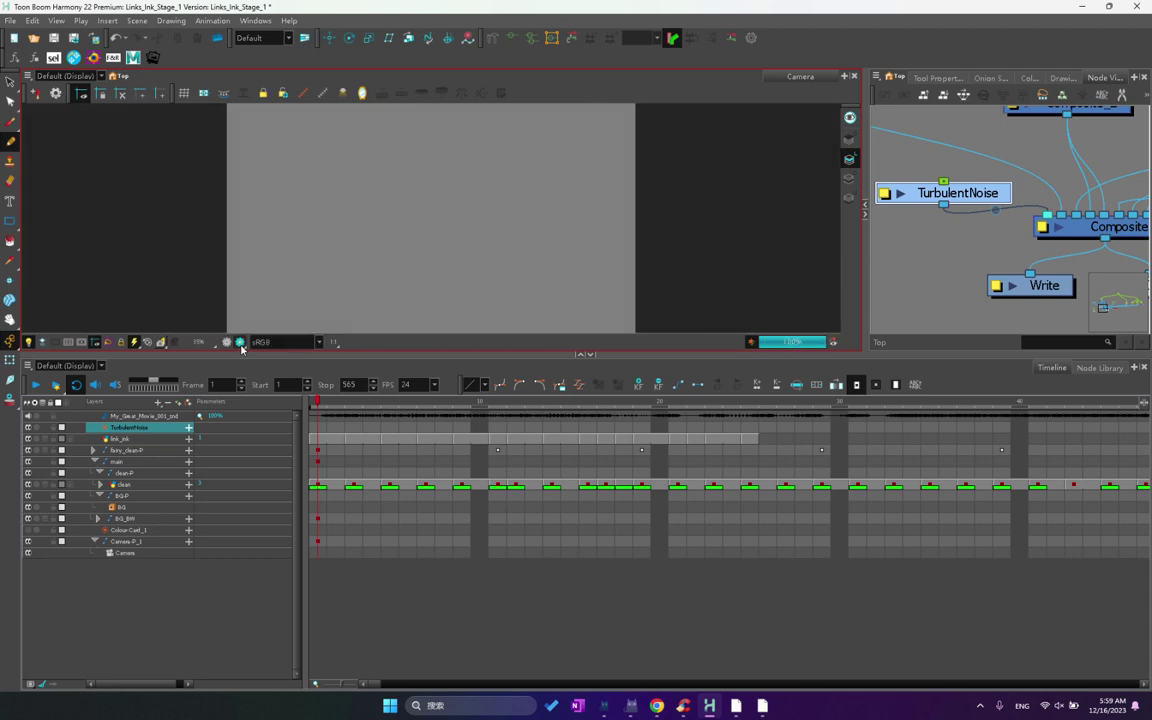
pyautogui.moveTo(900, 190); pyautogui.dragTo(903, 176)
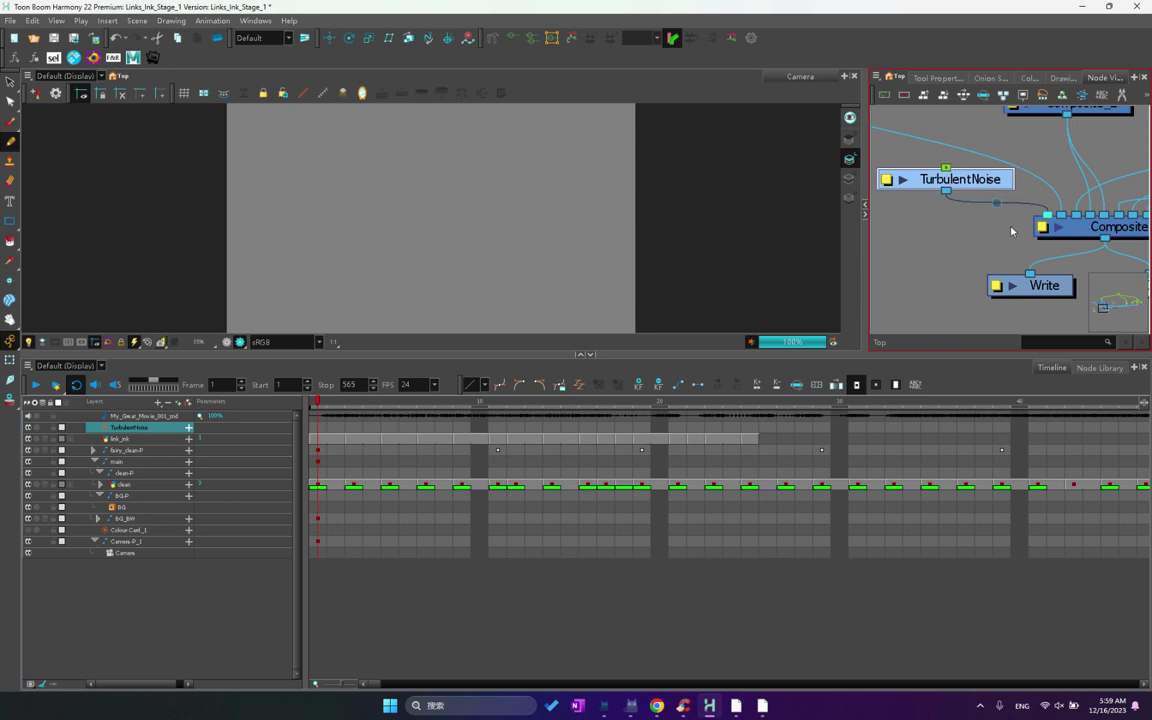
pyautogui.scroll(-4, 1011, 231)
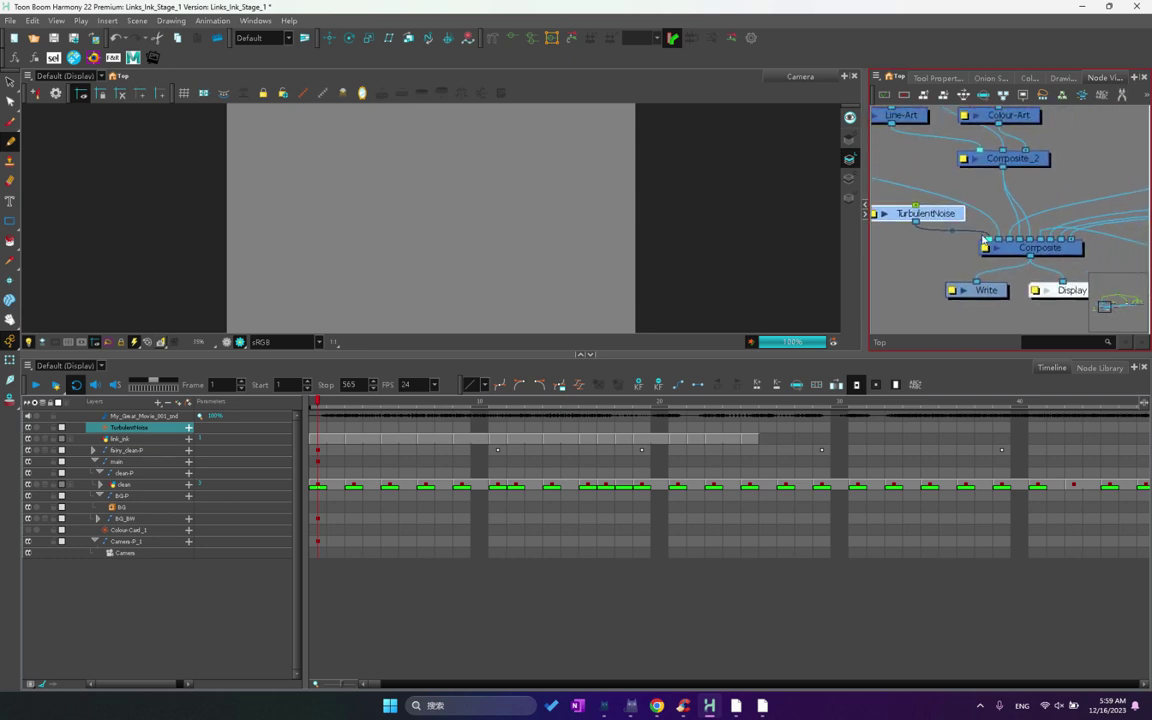
pyautogui.scroll(-1, 983, 237)
pyautogui.click(980, 235)
pyautogui.scroll(-1, 978, 235)
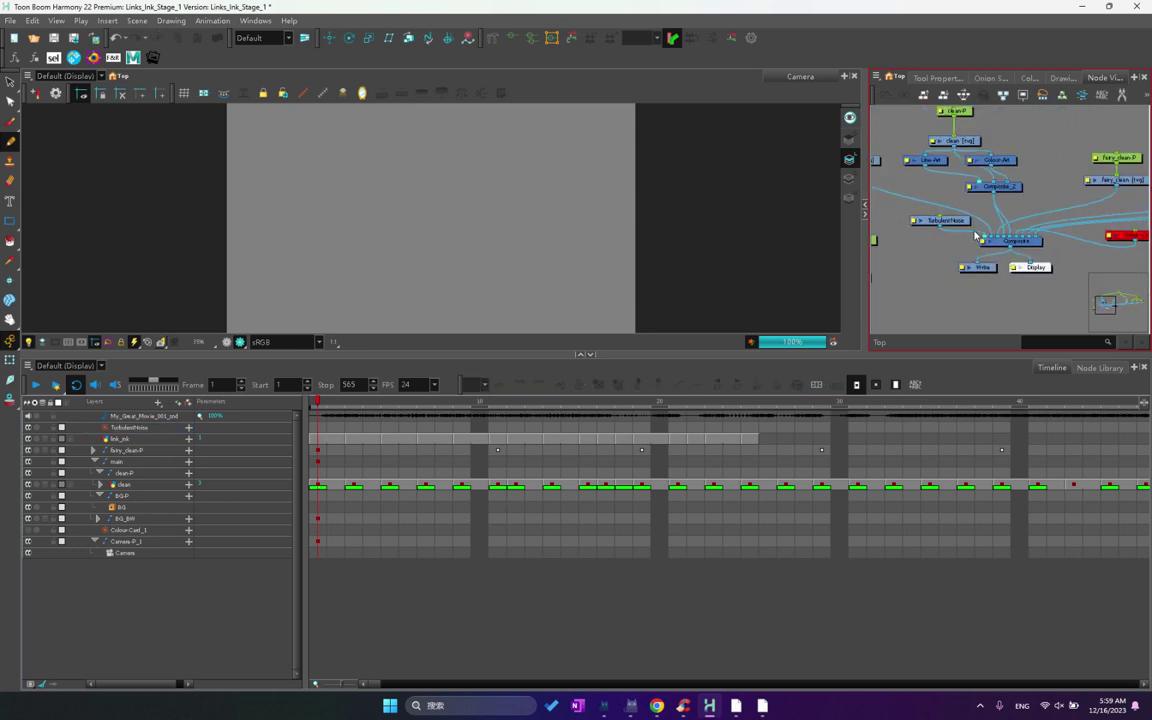
pyautogui.moveTo(975, 235)
pyautogui.mouseDown()
pyautogui.moveTo(1007, 239)
pyautogui.moveTo(954, 231)
pyautogui.mouseUp()
pyautogui.scroll(2, 950, 238)
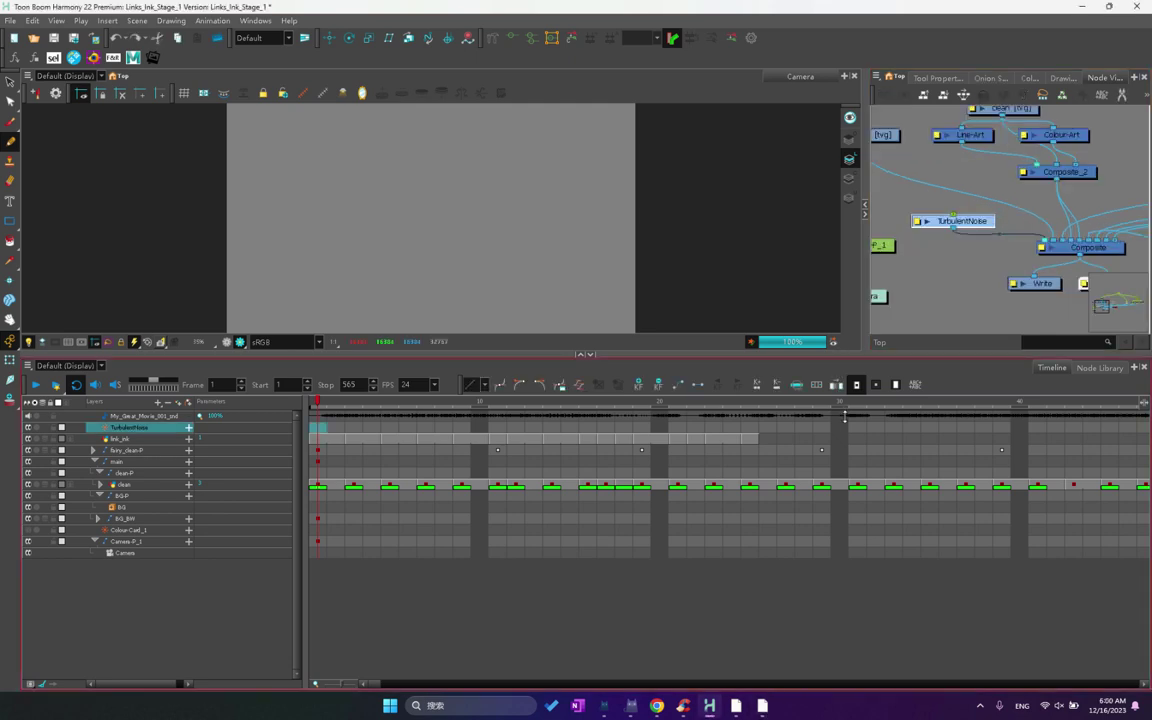
pyautogui.moveTo(845, 417); pyautogui.dragTo(846, 437)
pyautogui.moveTo(867, 359); pyautogui.dragTo(885, 357)
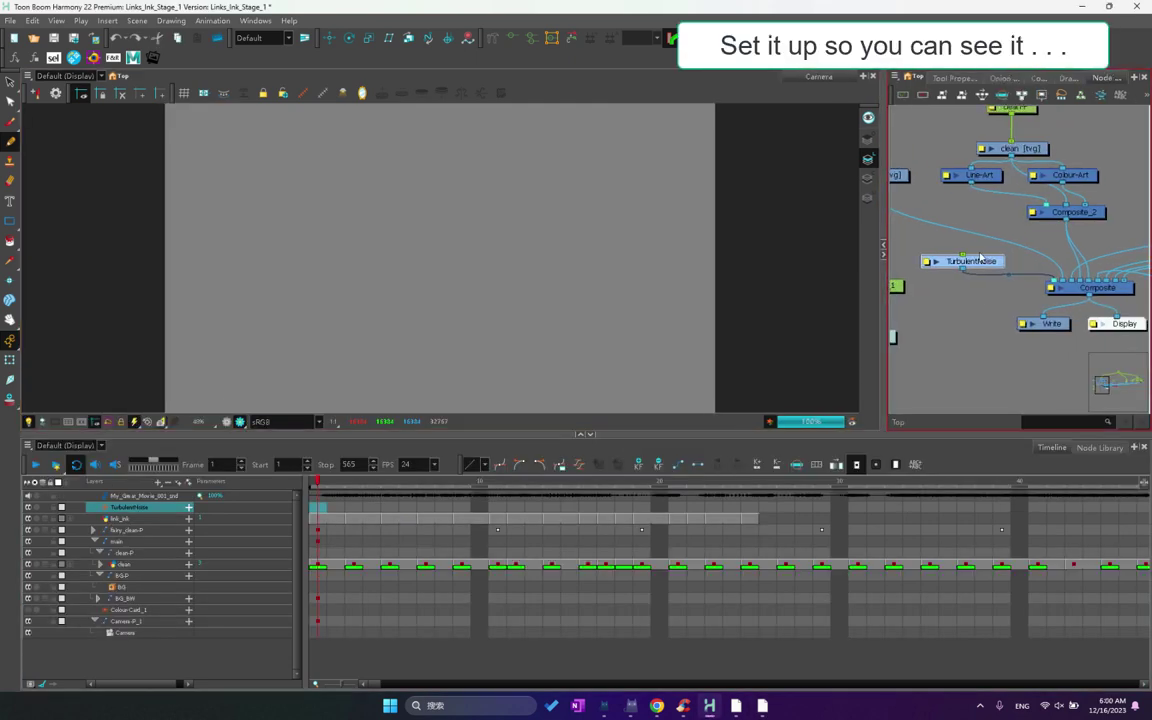
# Set the TurbulentNoise node's locked xy frequency to 3 and its locked xy offset to 3.
pyautogui.click(927, 262)
pyautogui.click(589, 254)
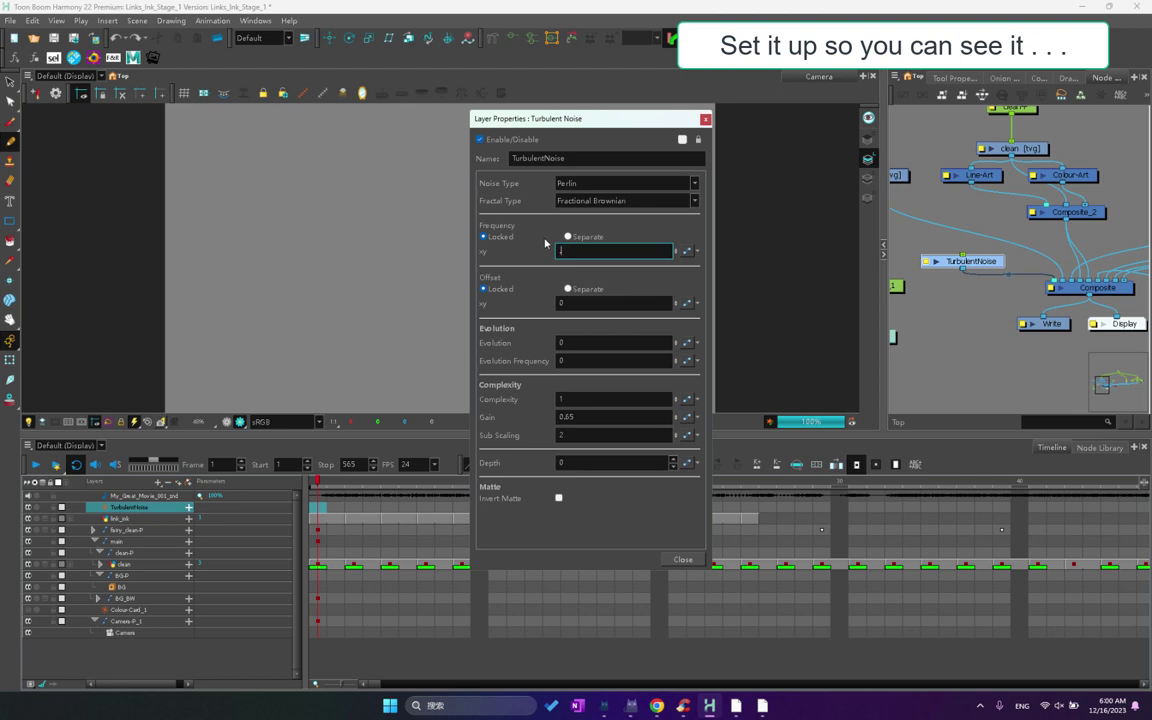
pyautogui.press('Return')
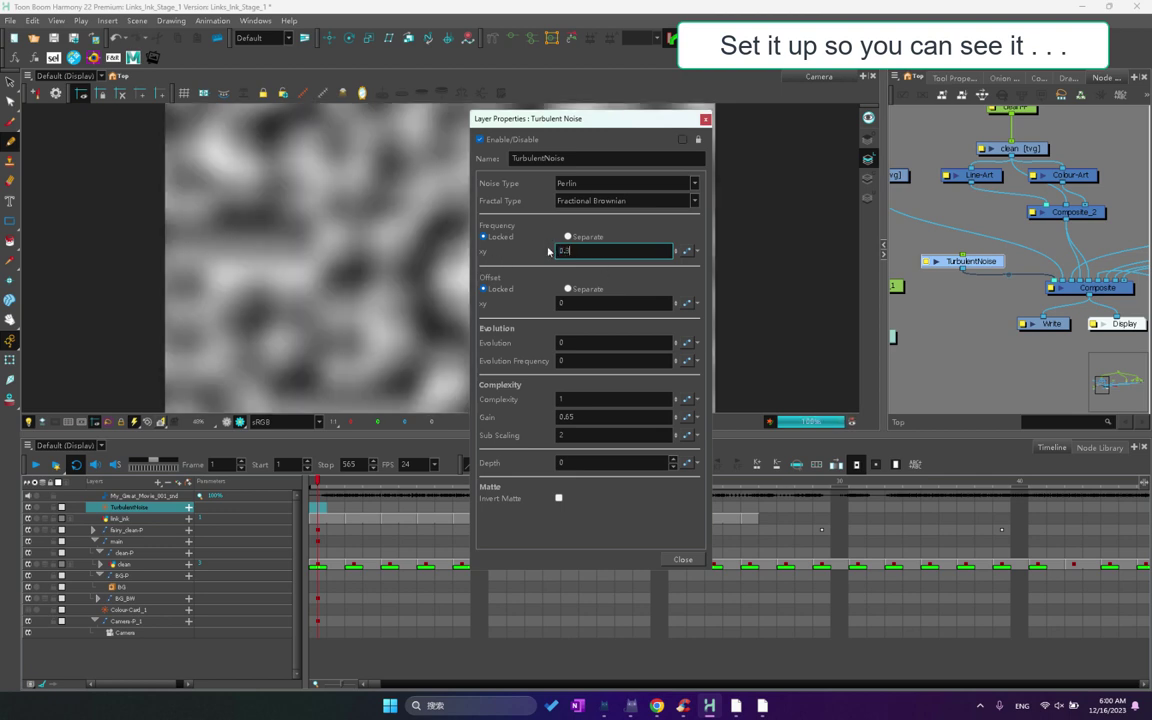
pyautogui.hotkey('ctrl', 'a')
pyautogui.write('3')
pyautogui.press('Return')
pyautogui.press('Tab')
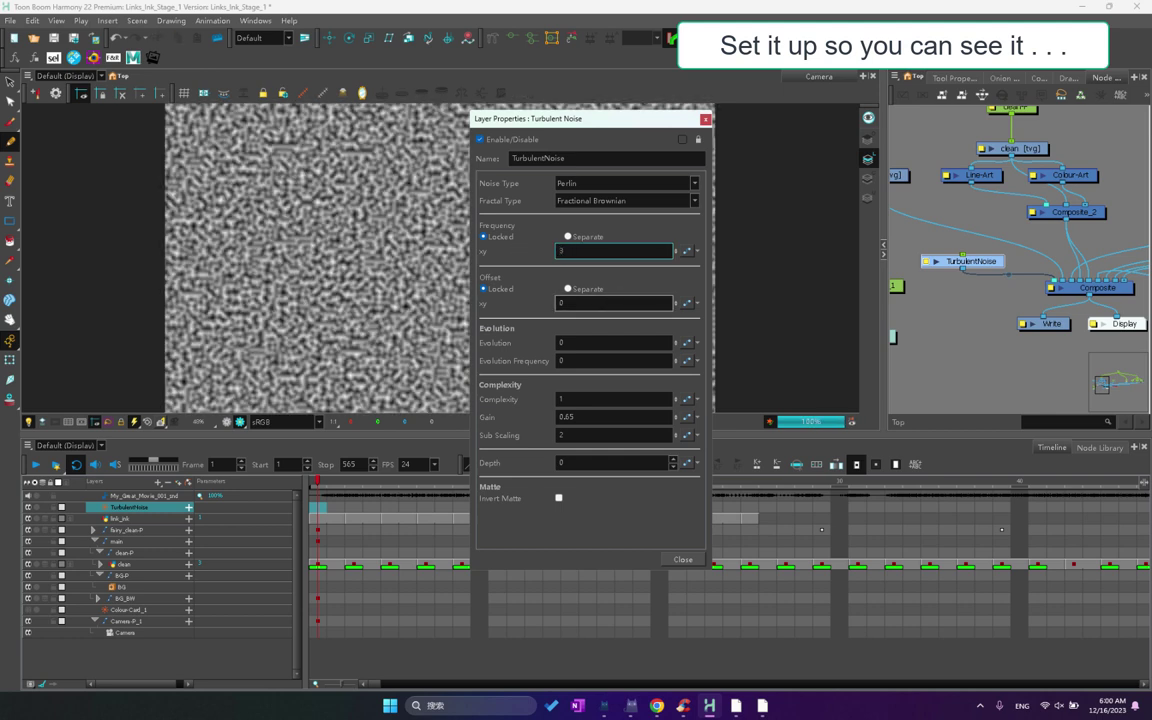
pyautogui.write('3')
# Try the Sinusoidal noise type on the TurbulentNoise node and settle on Rocky.
pyautogui.click(661, 184)
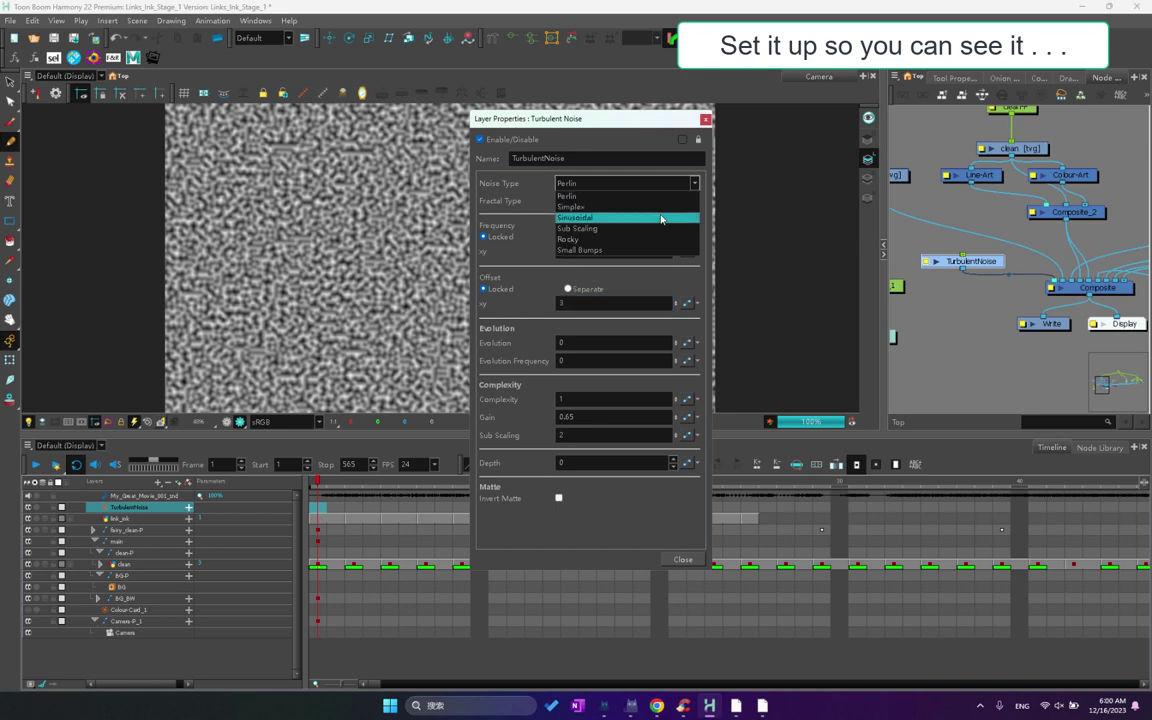
pyautogui.click(662, 217)
pyautogui.click(650, 186)
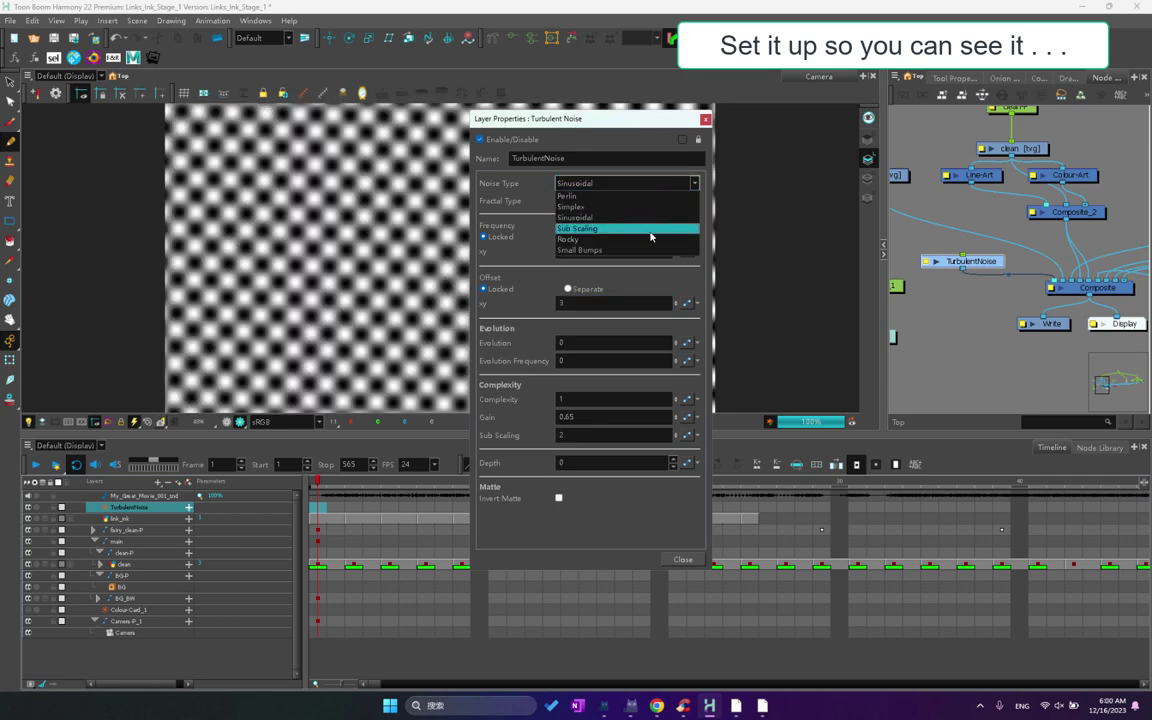
pyautogui.click(650, 238)
# Try the Threshold, Turbulent Twist, Fractional Brownian and Invert Threshold fractal types, and settle on Terrain.
pyautogui.click(640, 204)
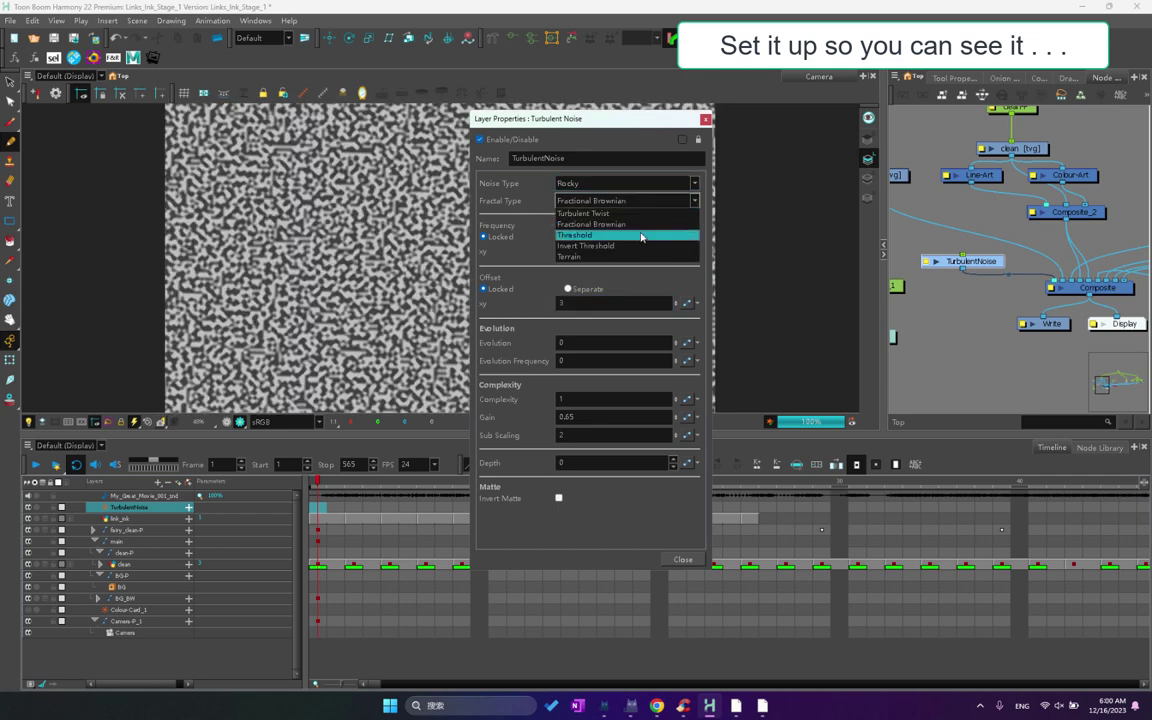
pyautogui.click(641, 234)
pyautogui.click(641, 204)
pyautogui.click(641, 213)
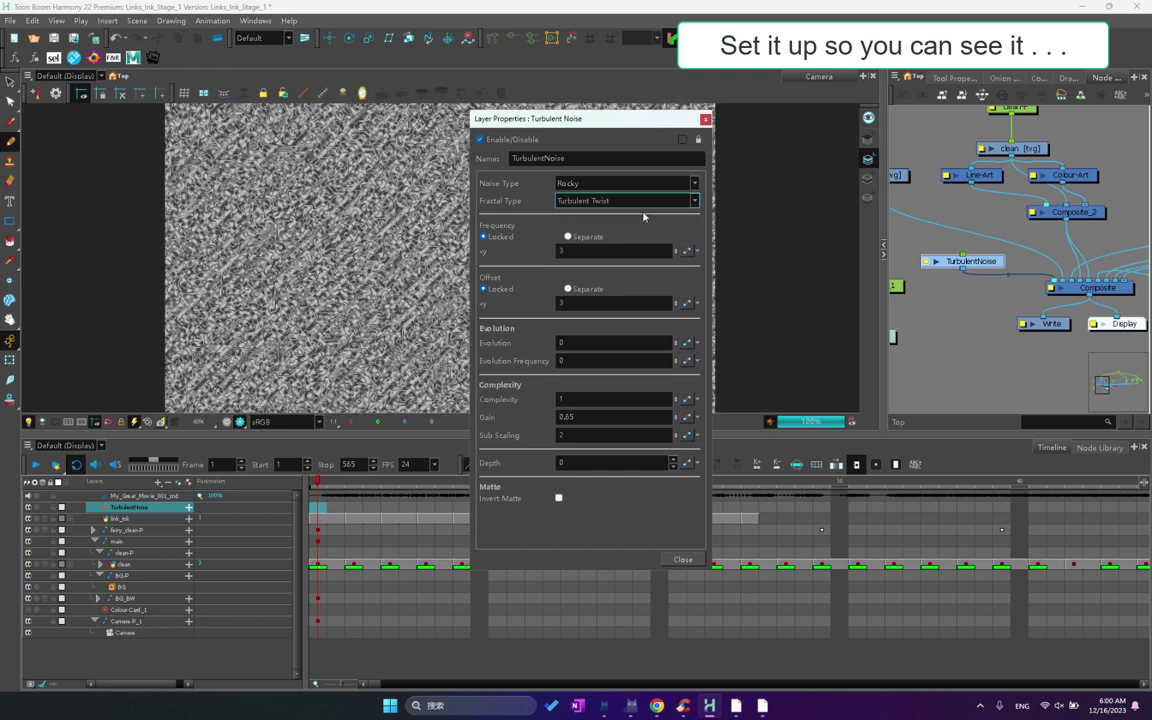
pyautogui.click(641, 201)
pyautogui.click(641, 223)
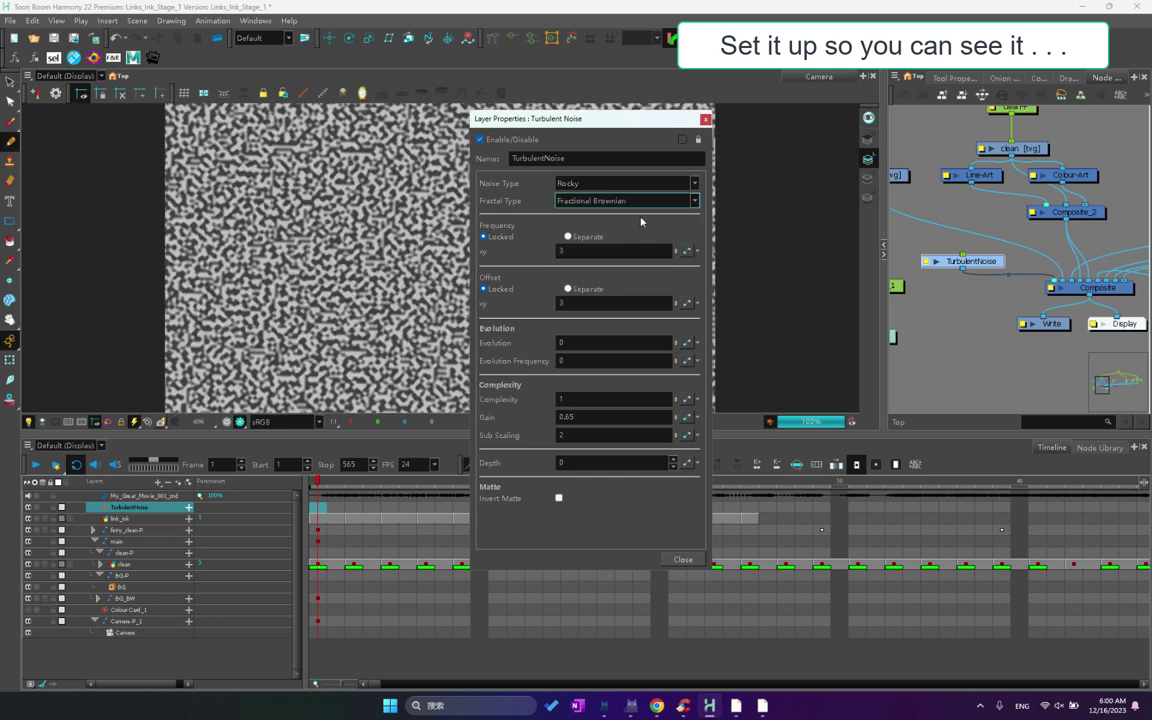
pyautogui.click(634, 202)
pyautogui.click(632, 222)
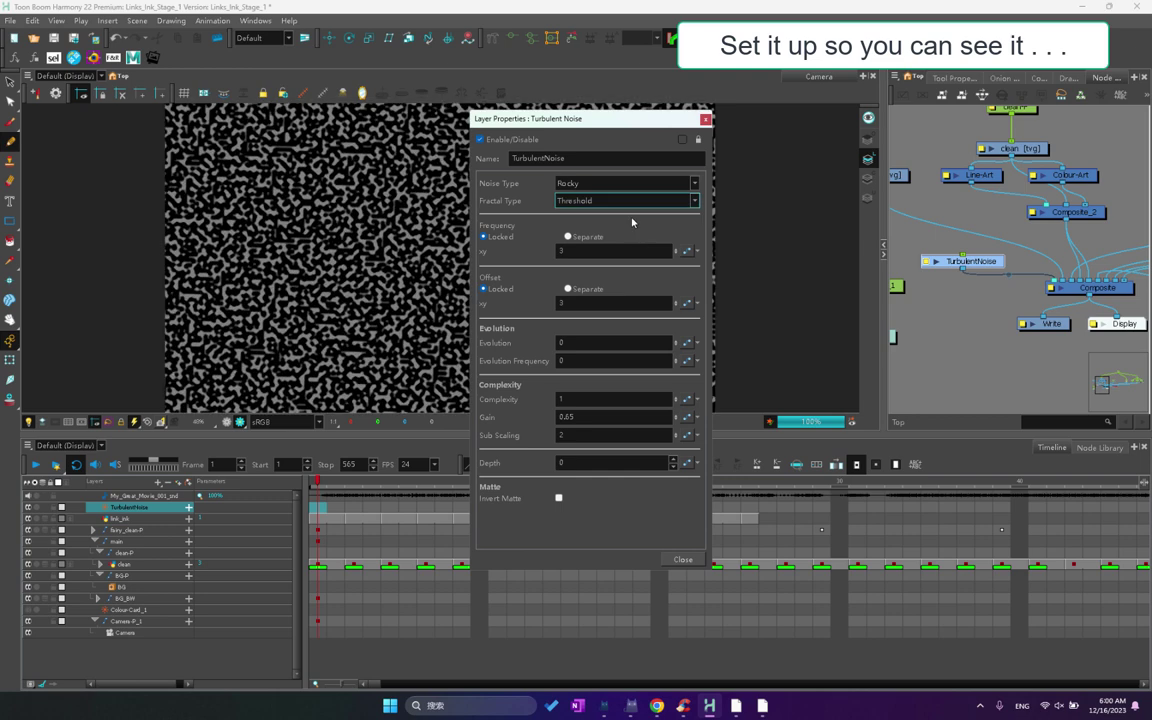
pyautogui.click(634, 202)
pyautogui.click(641, 244)
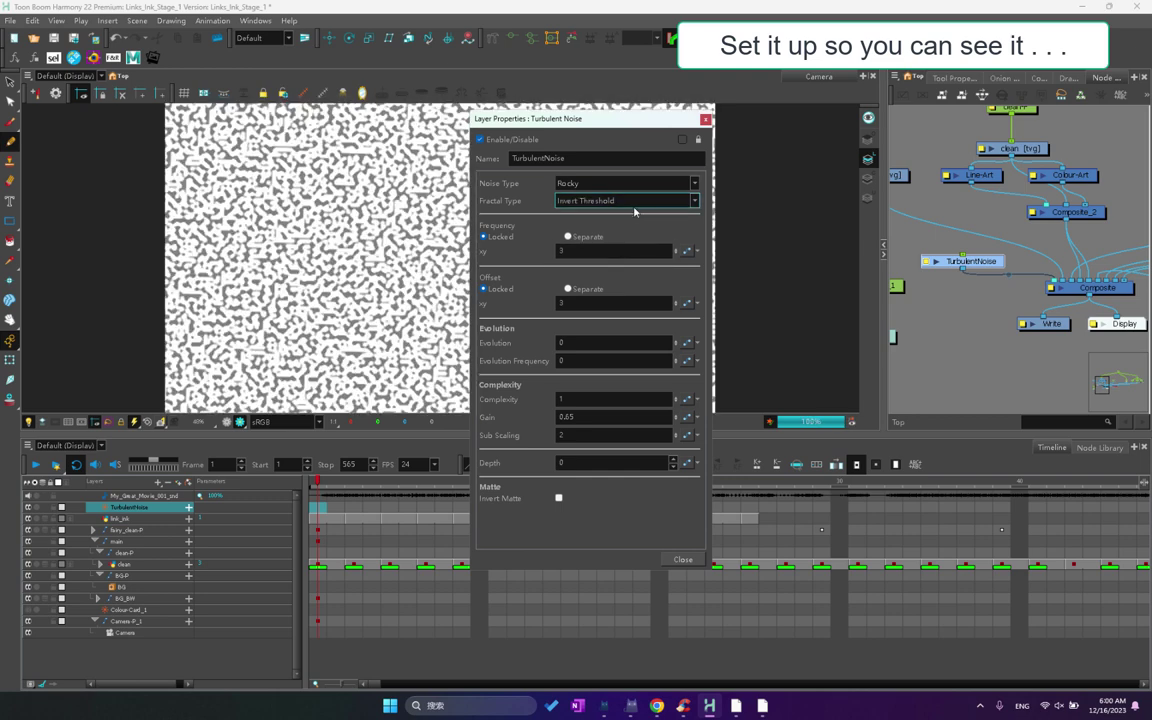
pyautogui.click(634, 202)
pyautogui.click(628, 219)
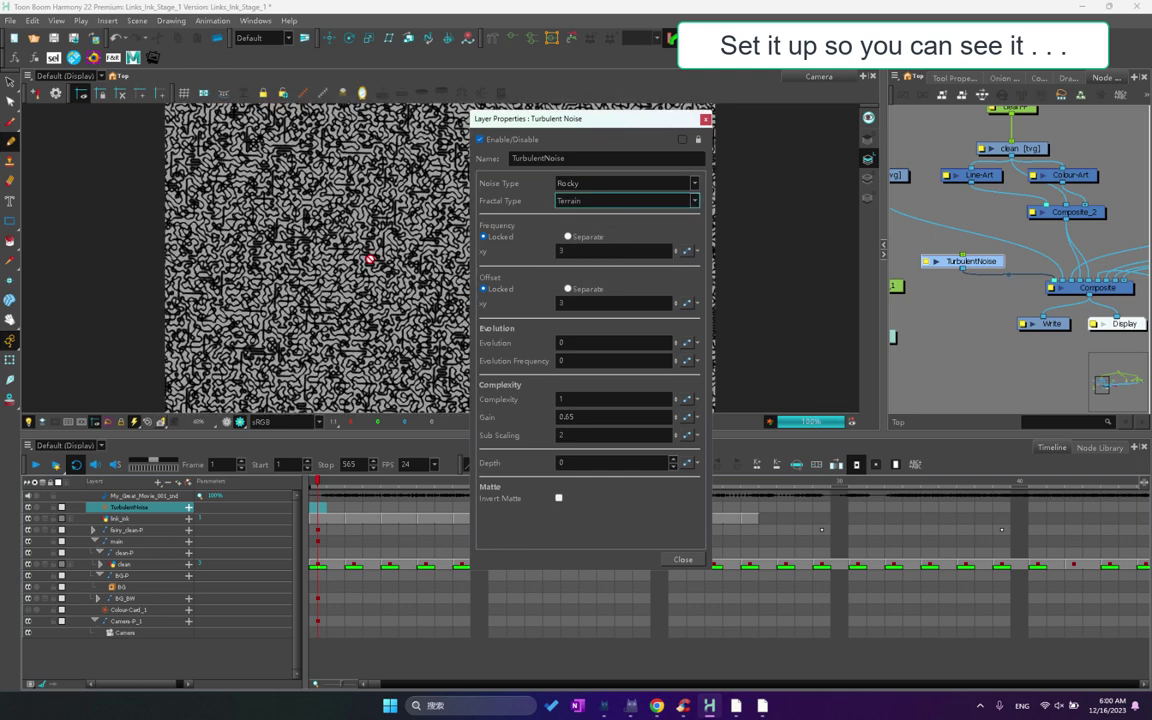
# Set the noise's locked xy frequency to 5, close its properties and inspect the pattern up close.
pyautogui.moveTo(660, 250); pyautogui.dragTo(438, 239)
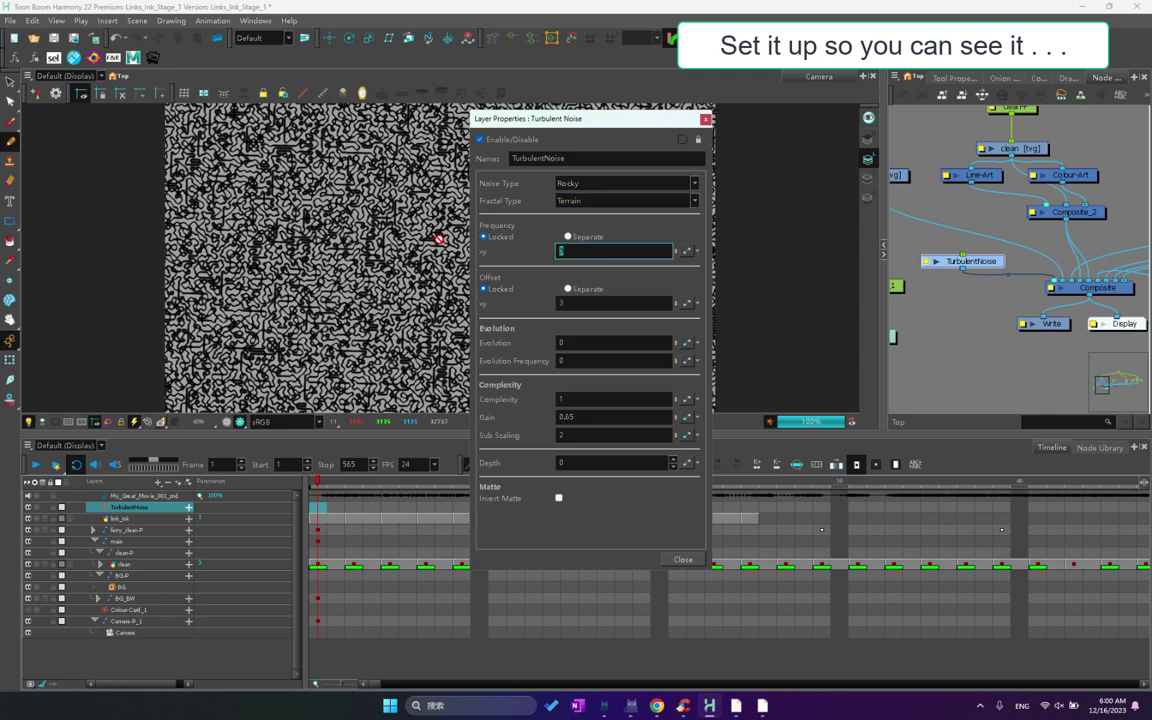
pyautogui.write('5')
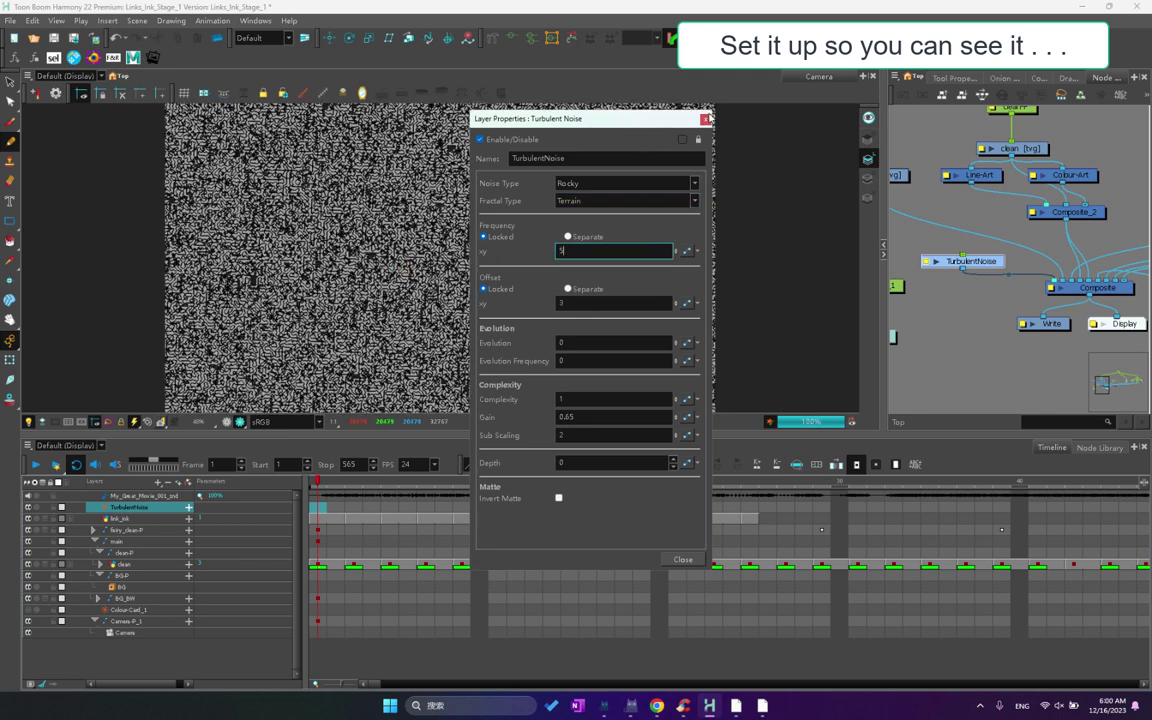
pyautogui.click(706, 118)
pyautogui.scroll(3, 504, 257)
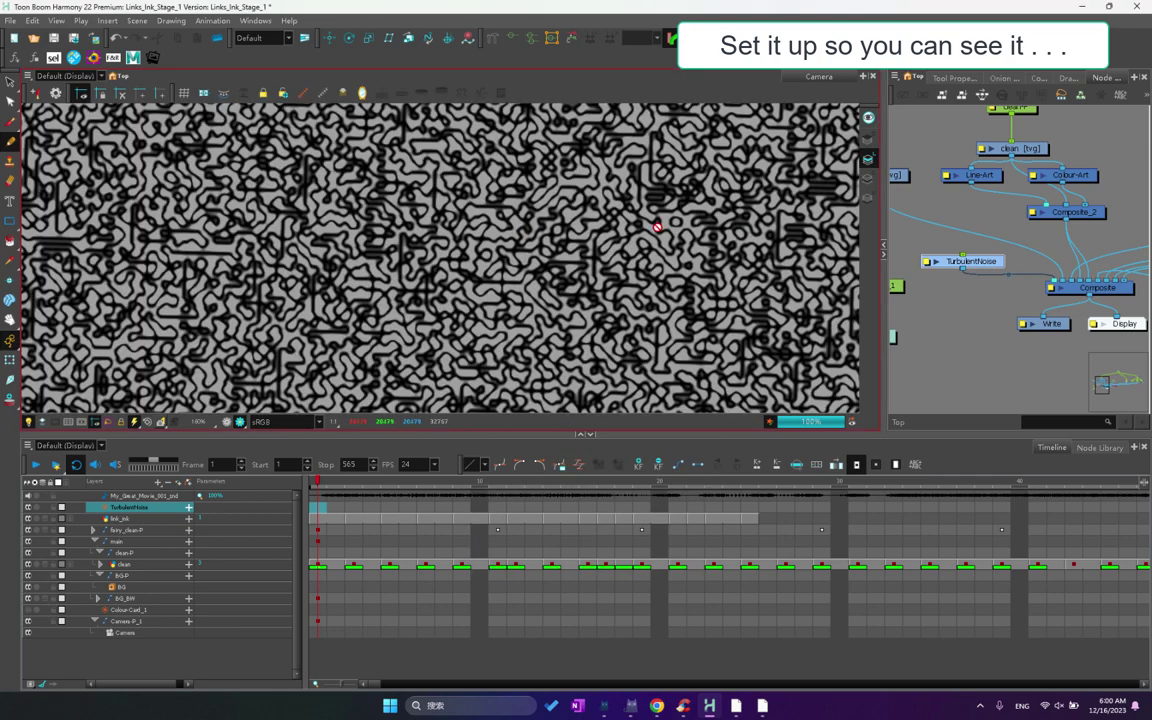
# Set the TurbulentNoise node's locked xy frequency to 6.
pyautogui.click(927, 262)
pyautogui.click(565, 251)
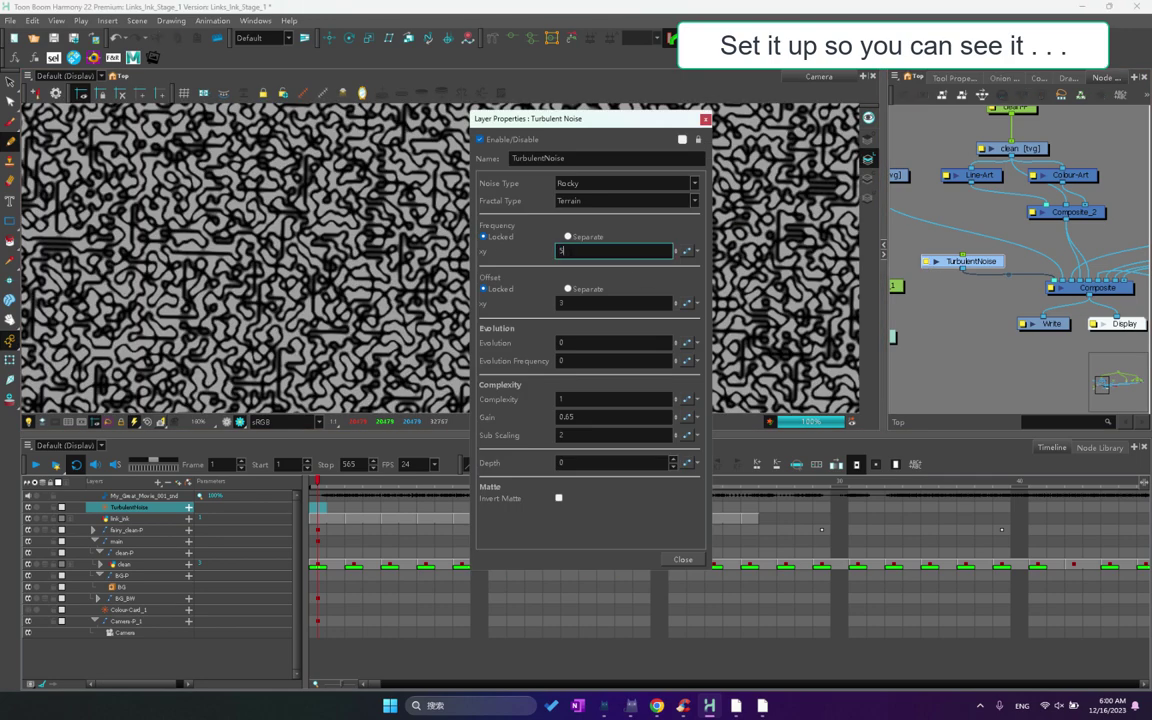
pyautogui.moveTo(566, 251); pyautogui.dragTo(522, 260)
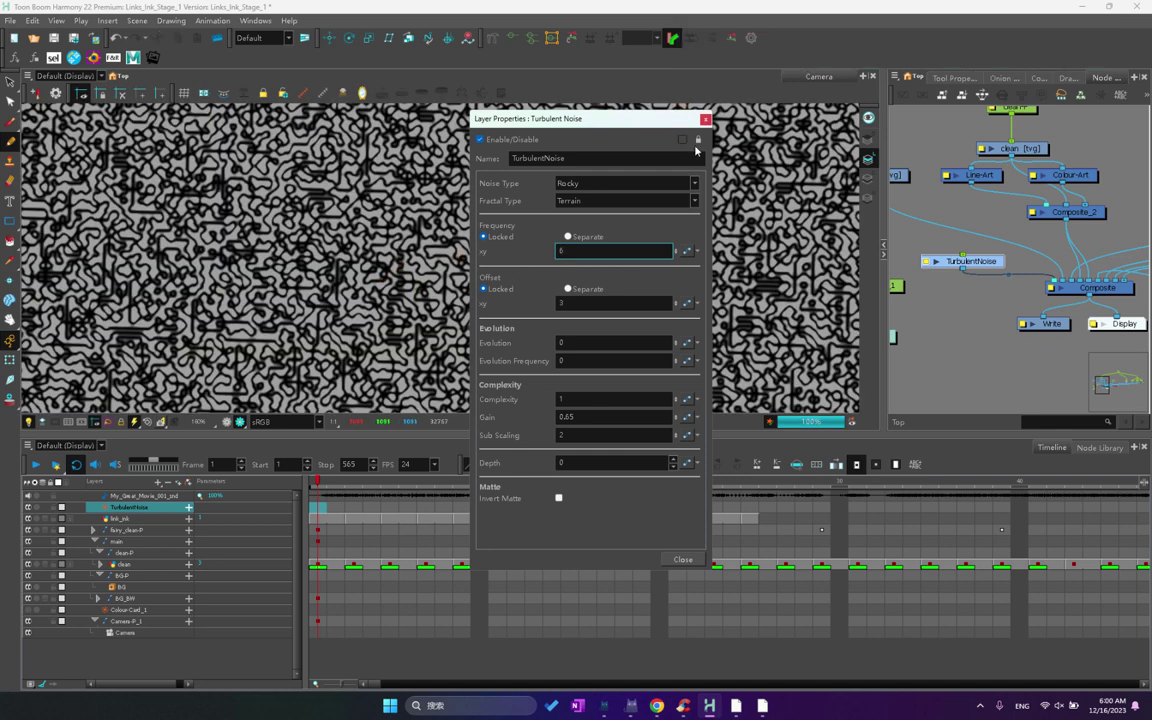
# Try the Threshold fractal type on the TurbulentNoise node and settle on Turbulent Twist.
pyautogui.click(694, 200)
pyautogui.click(680, 234)
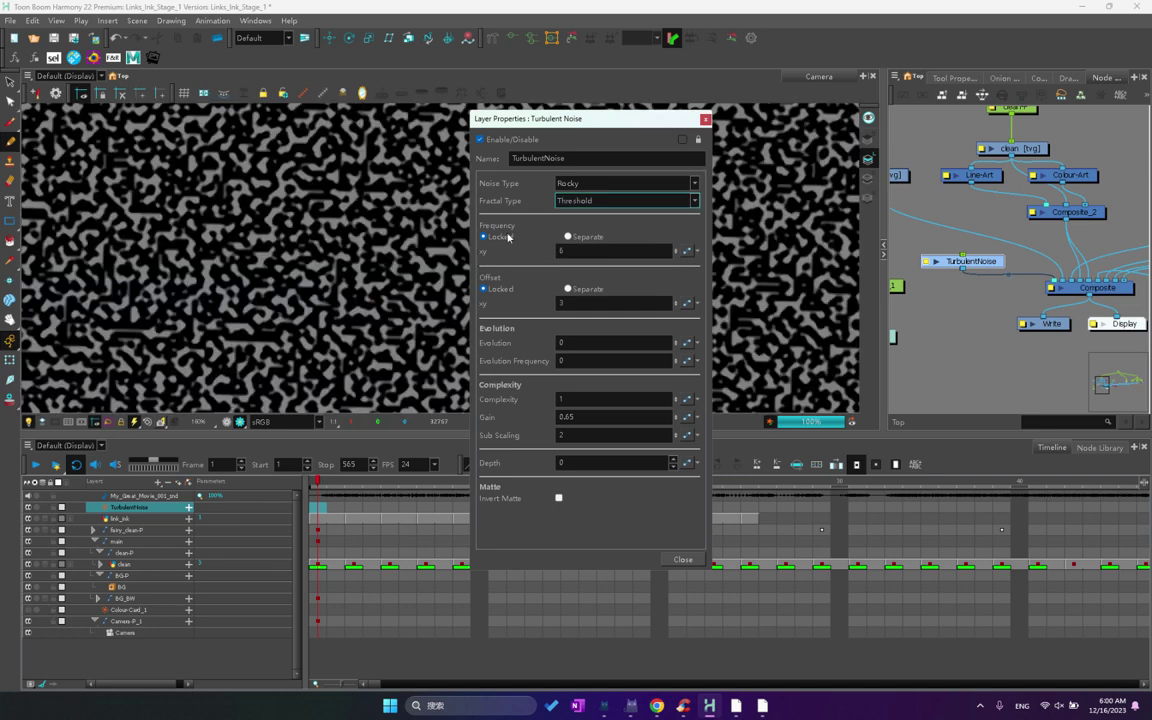
pyautogui.click(640, 200)
pyautogui.click(638, 207)
pyautogui.click(638, 202)
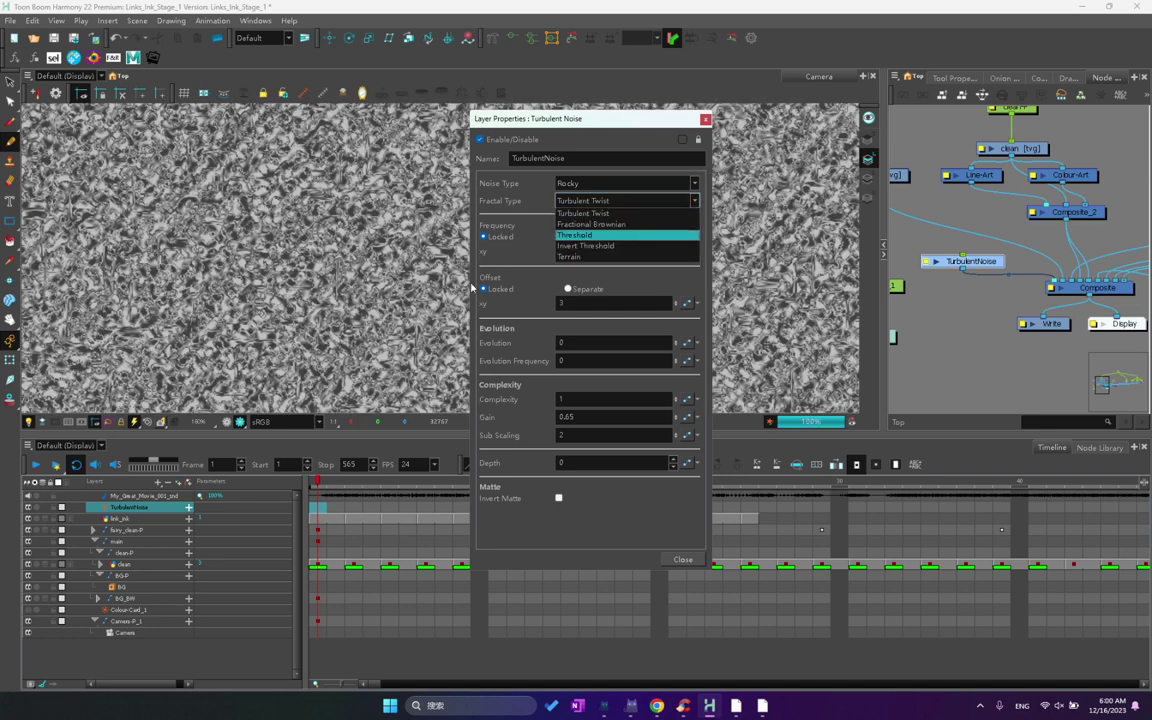
pyautogui.click(516, 220)
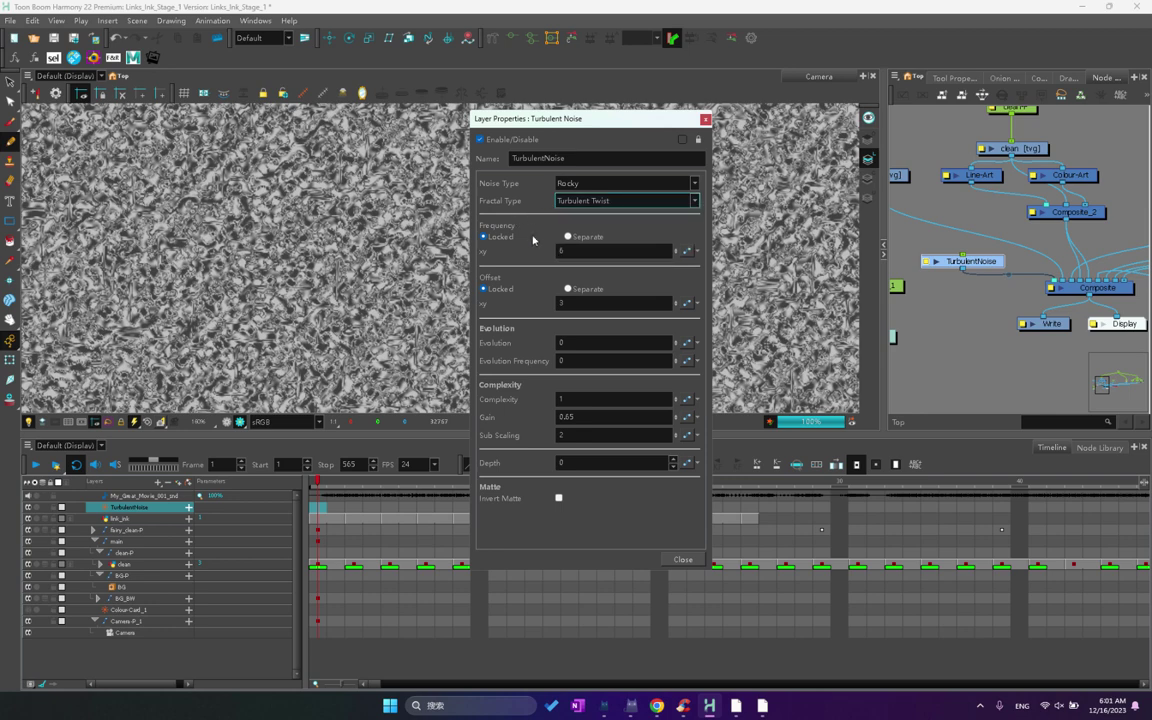
# Try the Perlin noise type, settle on Small Bumps and close the TurbulentNoise properties.
pyautogui.click(584, 184)
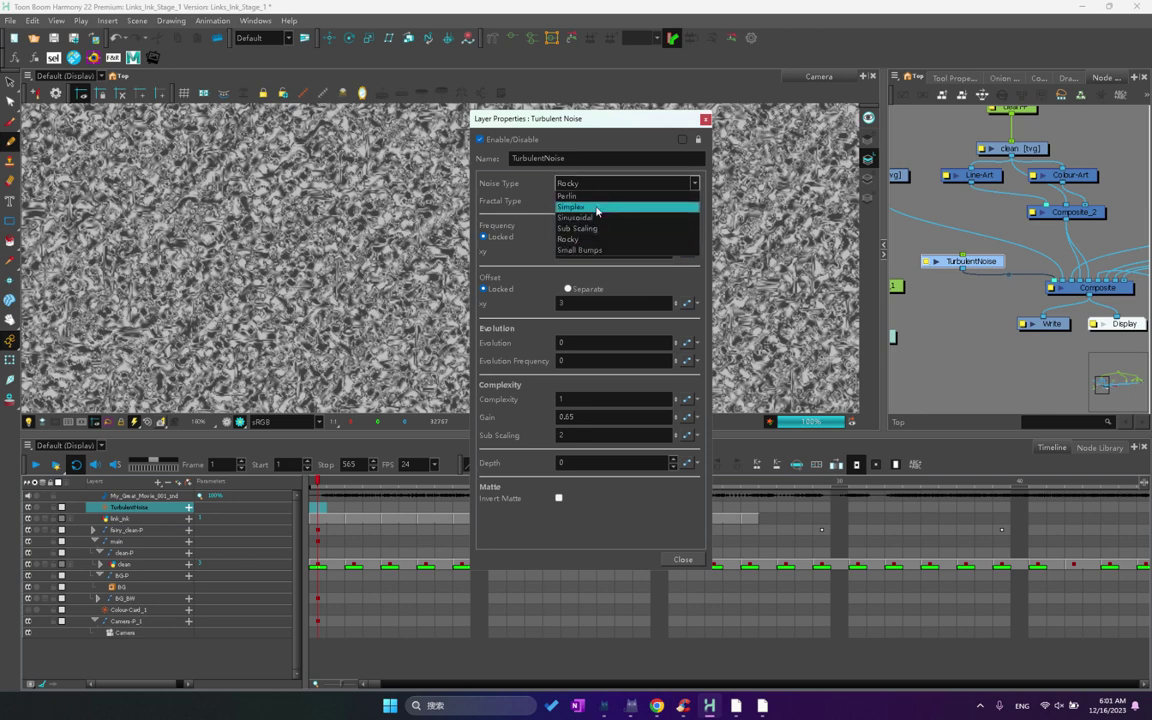
pyautogui.click(594, 195)
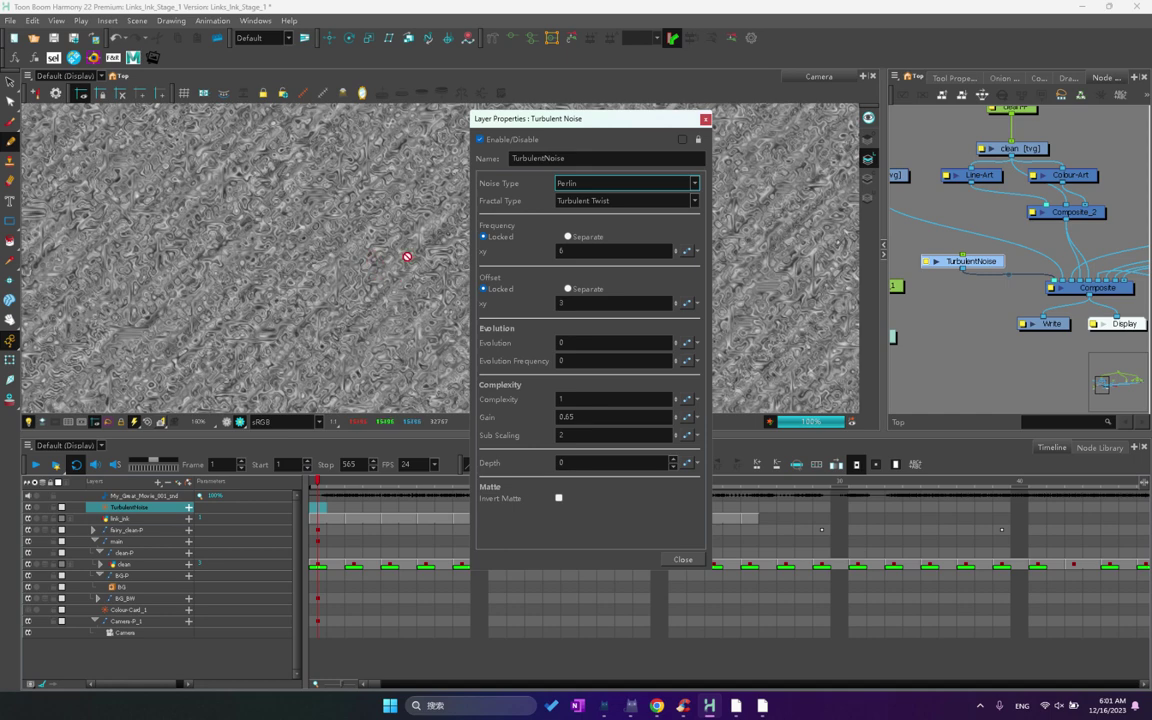
pyautogui.click(630, 185)
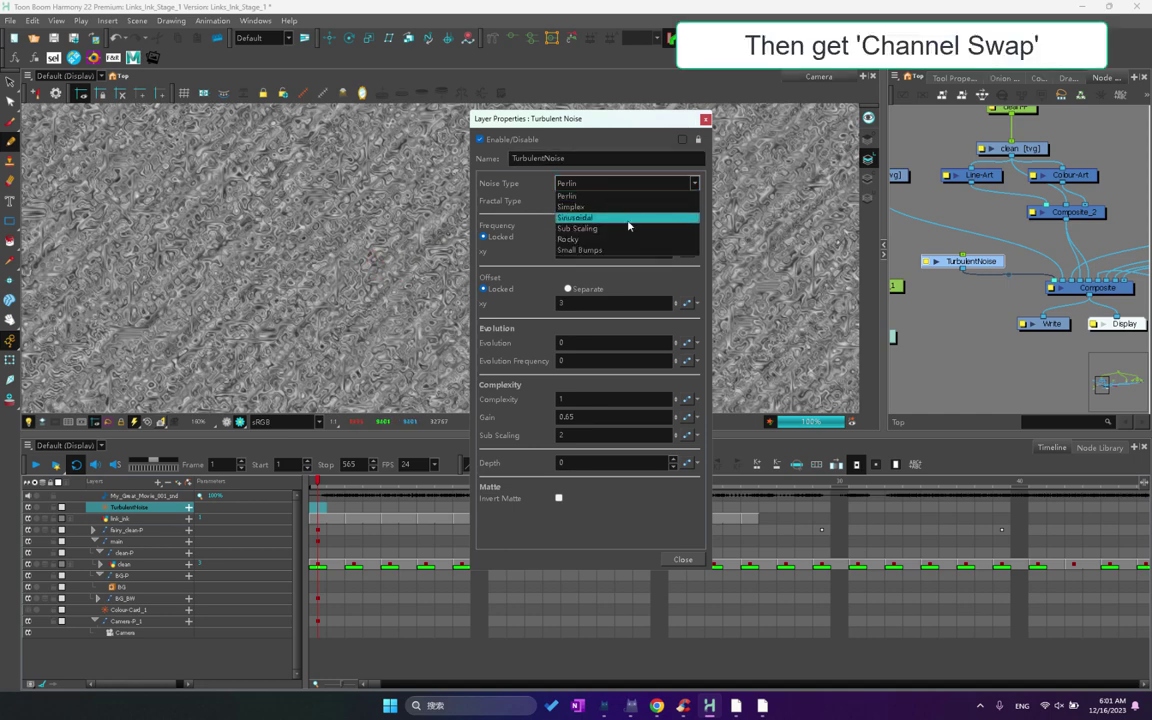
pyautogui.click(563, 227)
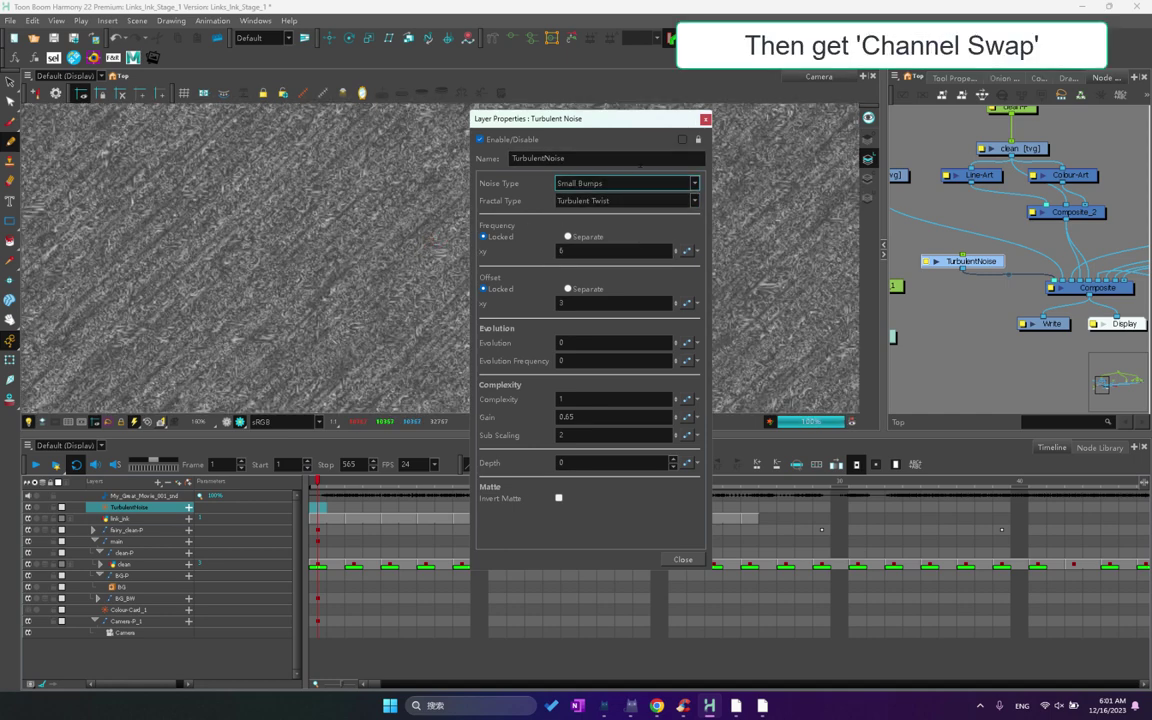
pyautogui.click(705, 119)
# Insert a Channel-Swap node between TurbulentNoise and Composite, and line it up just below TurbulentNoise.
pyautogui.click(967, 306)
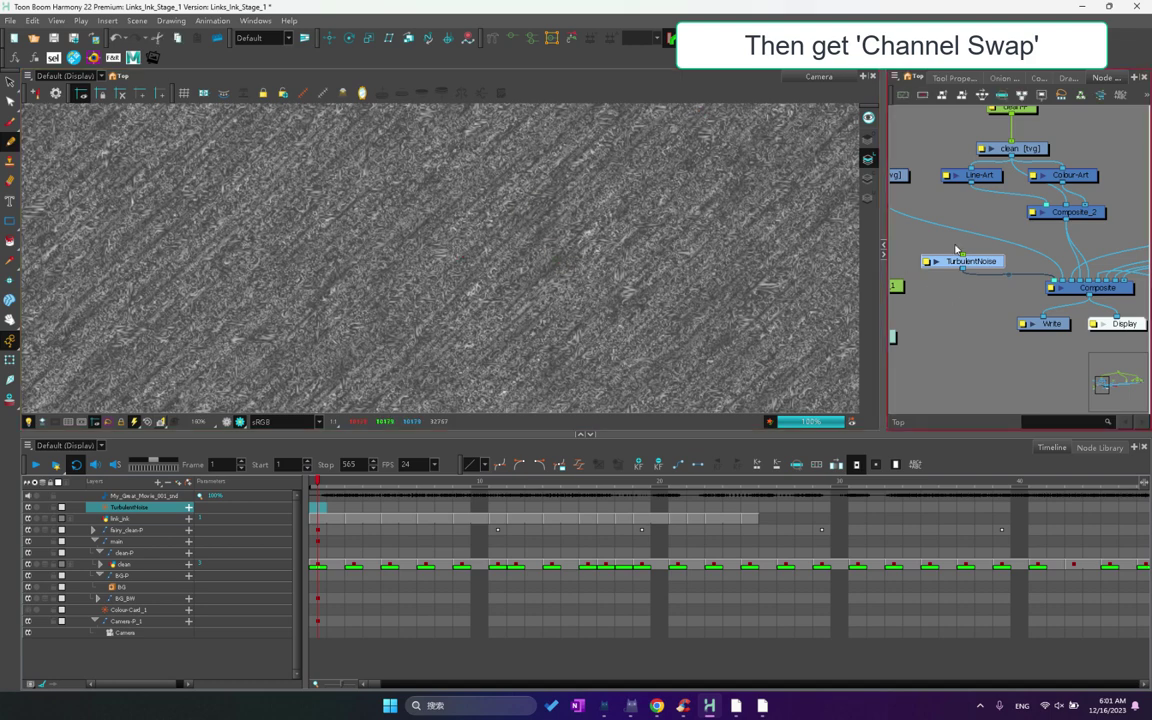
pyautogui.press('Tab')
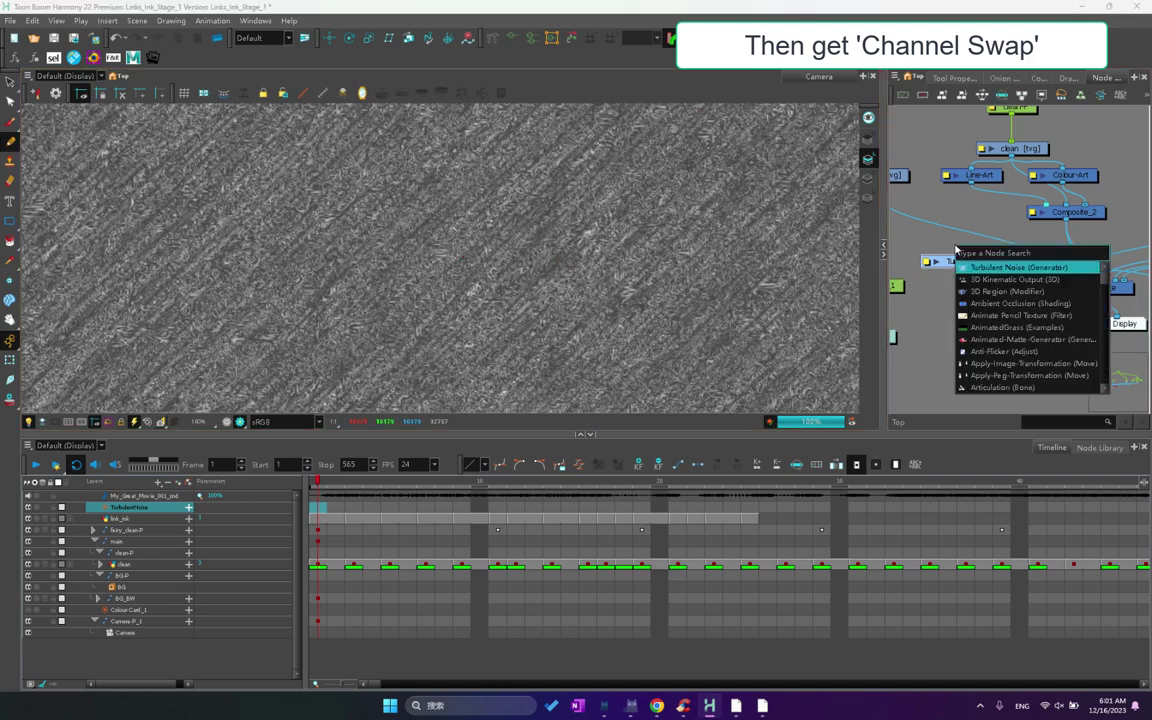
pyautogui.write('cha')
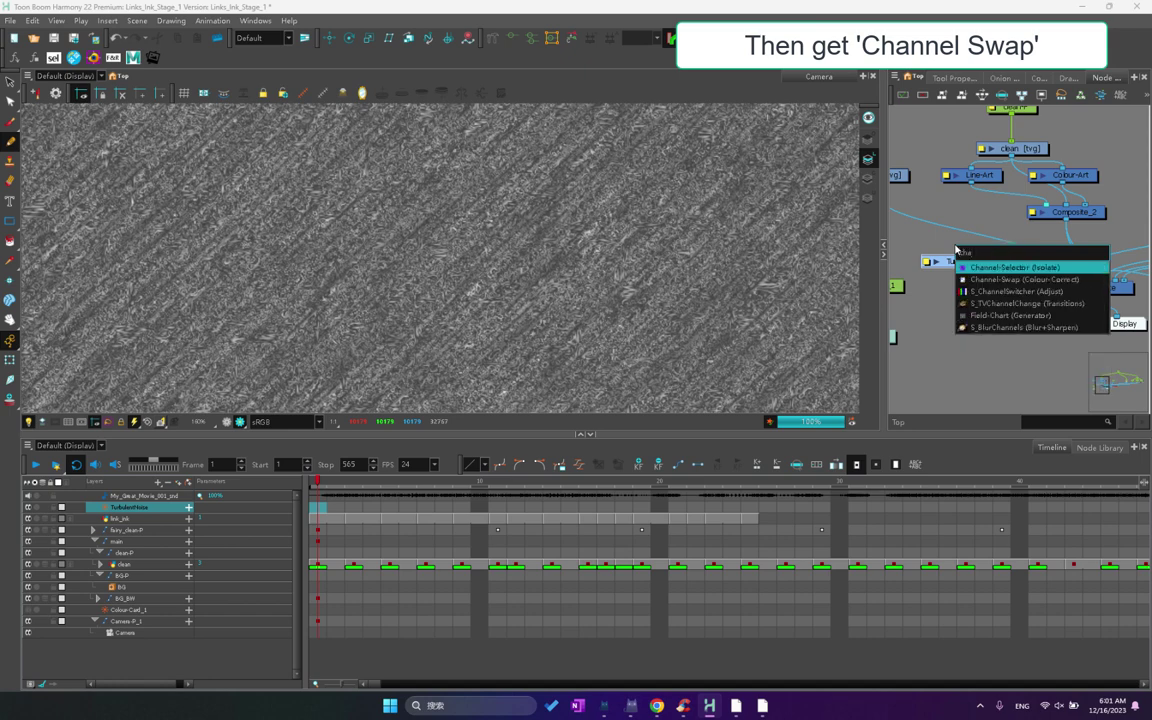
pyautogui.press('Down')
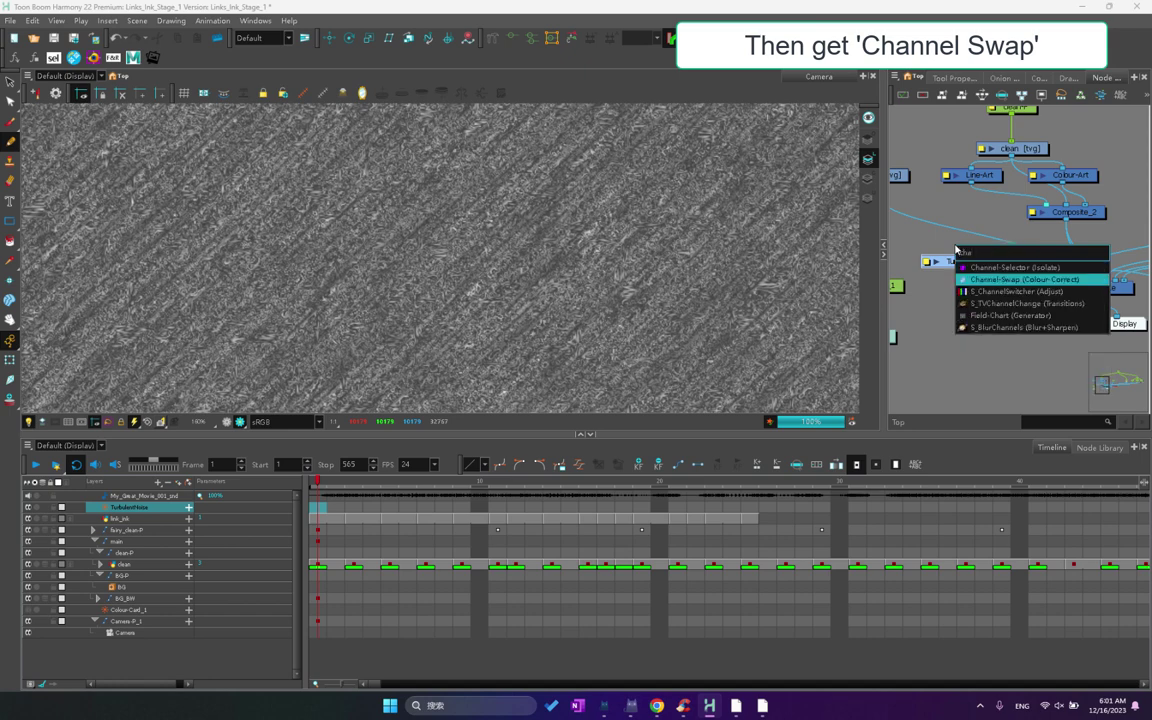
pyautogui.press('Return')
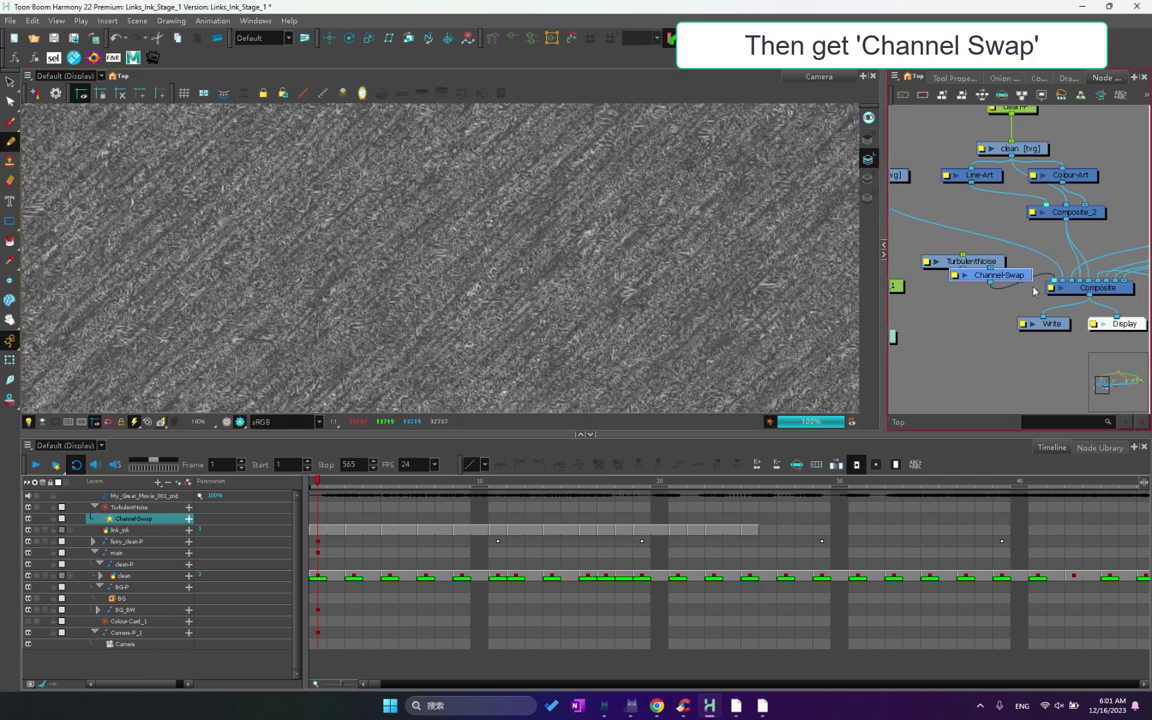
pyautogui.moveTo(1024, 276); pyautogui.dragTo(997, 301)
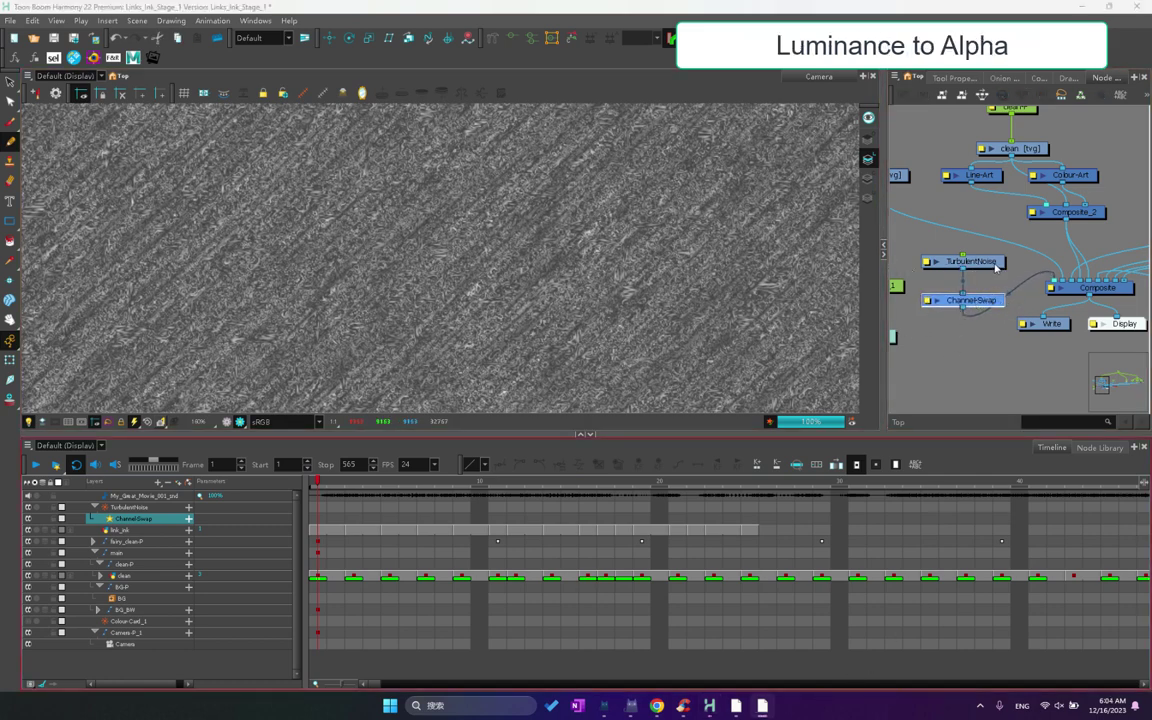
pyautogui.moveTo(996, 266); pyautogui.dragTo(996, 256)
pyautogui.moveTo(987, 301); pyautogui.dragTo(987, 280)
# Source the Channel-Swap node's green and blue channels from Red and its alpha channel from Luminance.
pyautogui.click(928, 281)
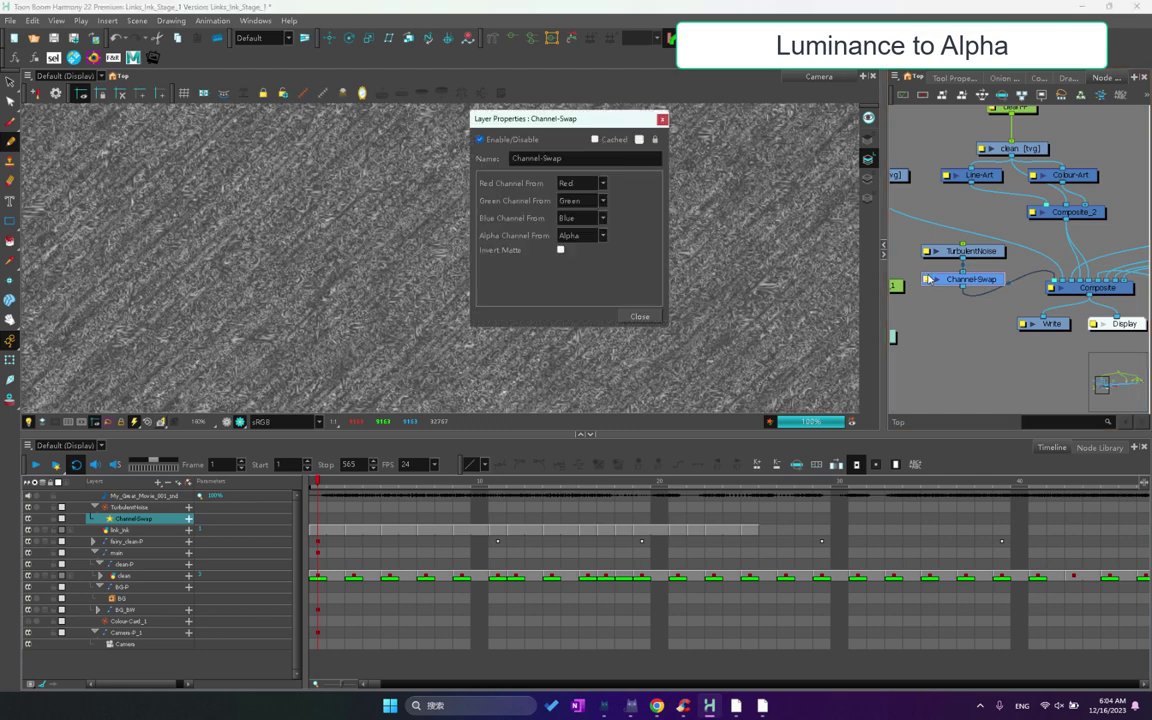
pyautogui.click(581, 220)
pyautogui.click(583, 204)
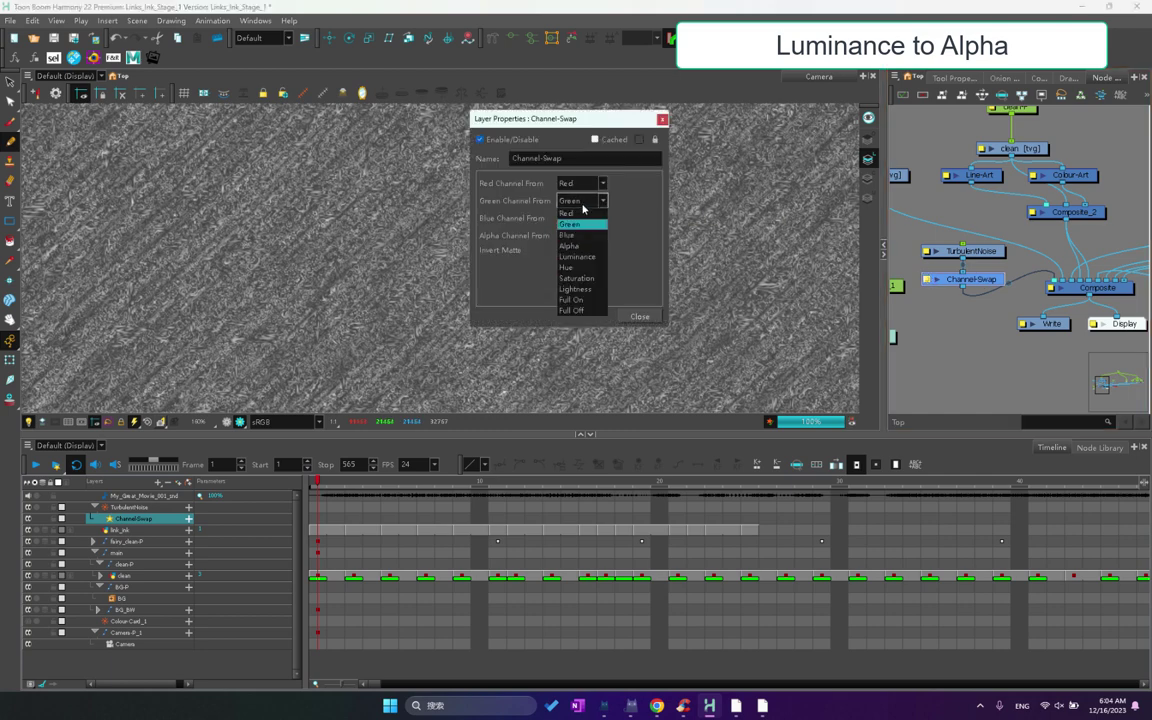
pyautogui.click(567, 213)
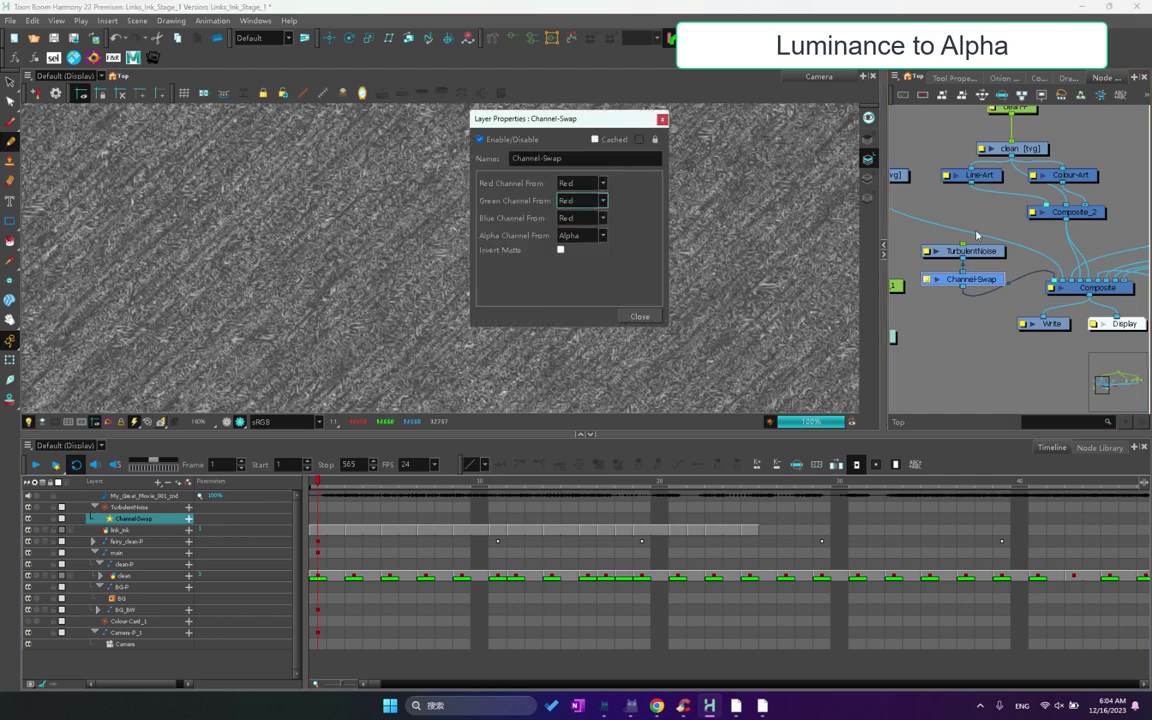
pyautogui.click(572, 236)
pyautogui.click(577, 291)
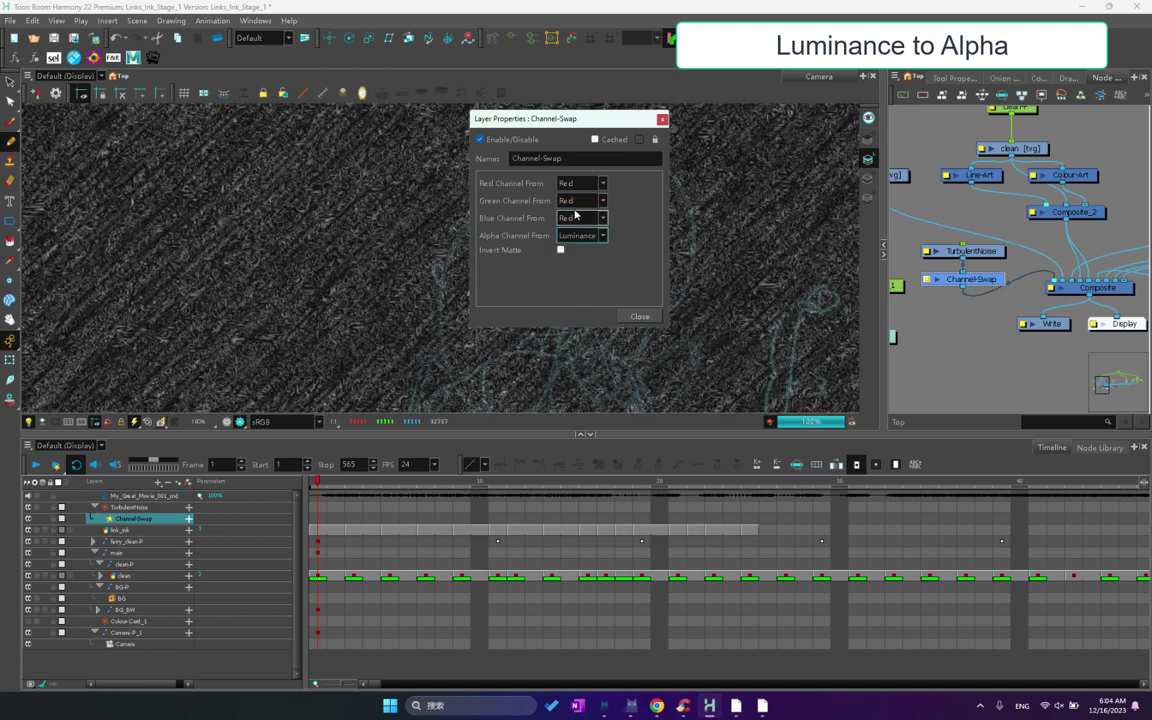
# Set the Channel-Swap node's red, green and blue channel sources to Full Off and close its properties.
pyautogui.click(578, 183)
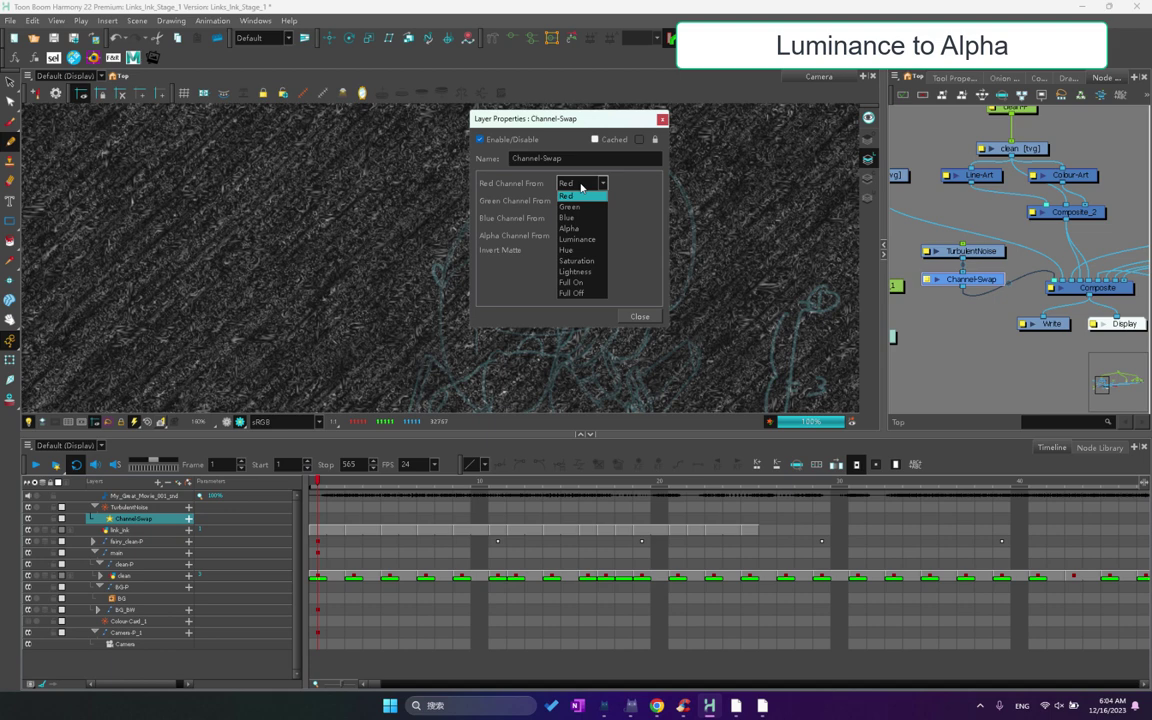
pyautogui.click(595, 294)
pyautogui.click(580, 200)
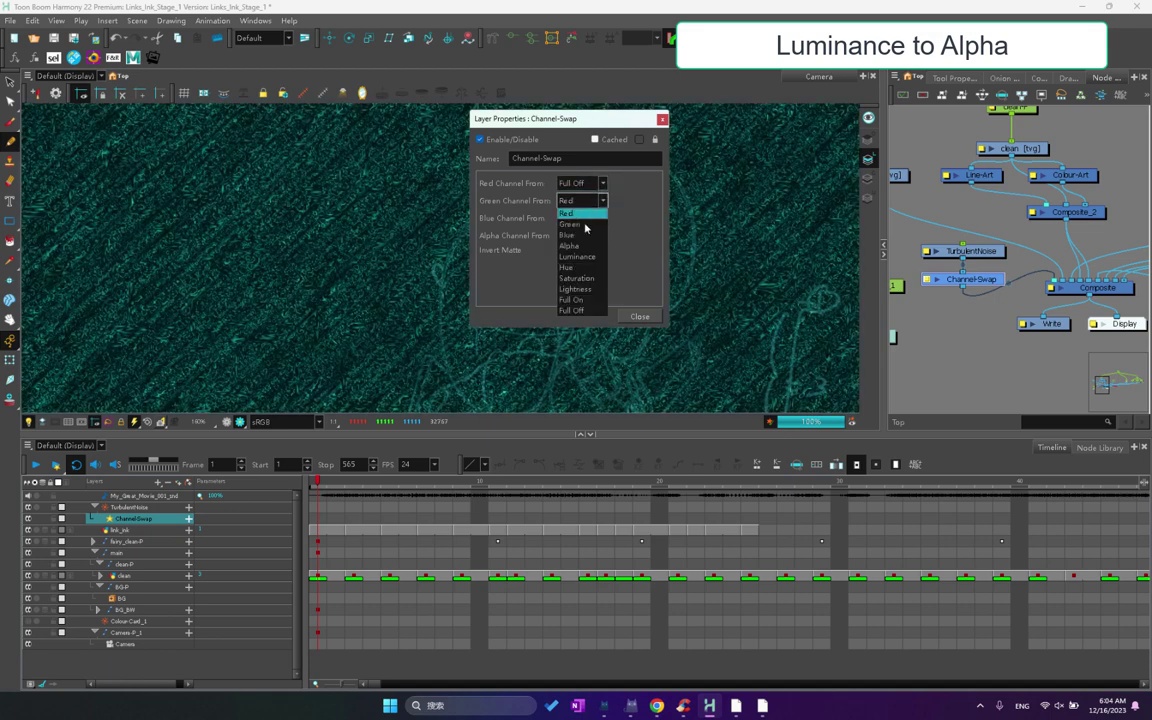
pyautogui.click(585, 310)
pyautogui.click(580, 218)
pyautogui.click(585, 327)
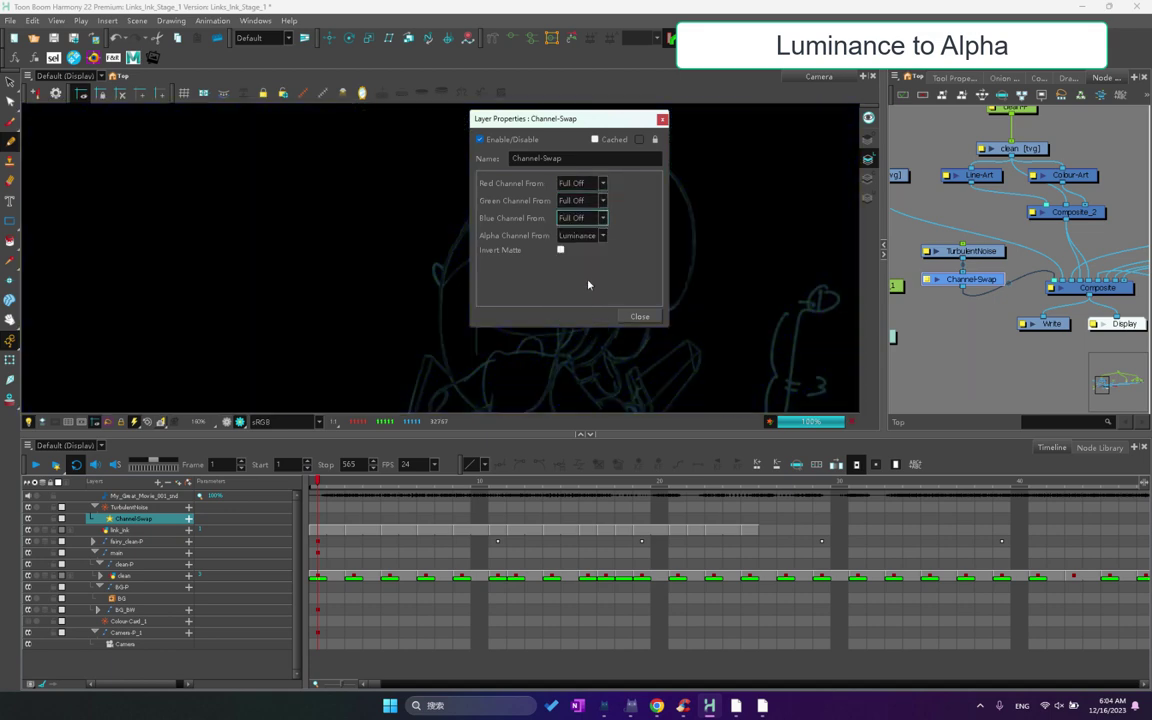
pyautogui.click(640, 316)
pyautogui.click(989, 292)
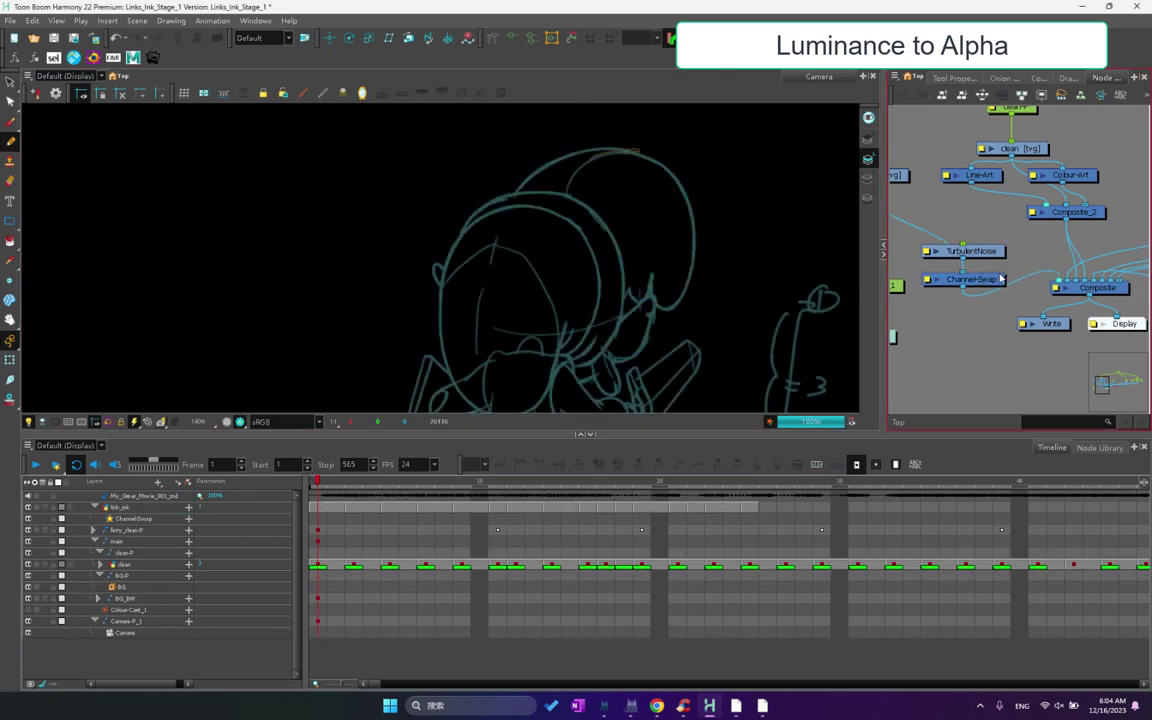
pyautogui.hotkey('ctrl', 'z')
# Widen the node view and move the TurbulentNoise and Channel-Swap nodes together, farther away from Composite.
pyautogui.moveTo(1000, 284); pyautogui.dragTo(994, 271)
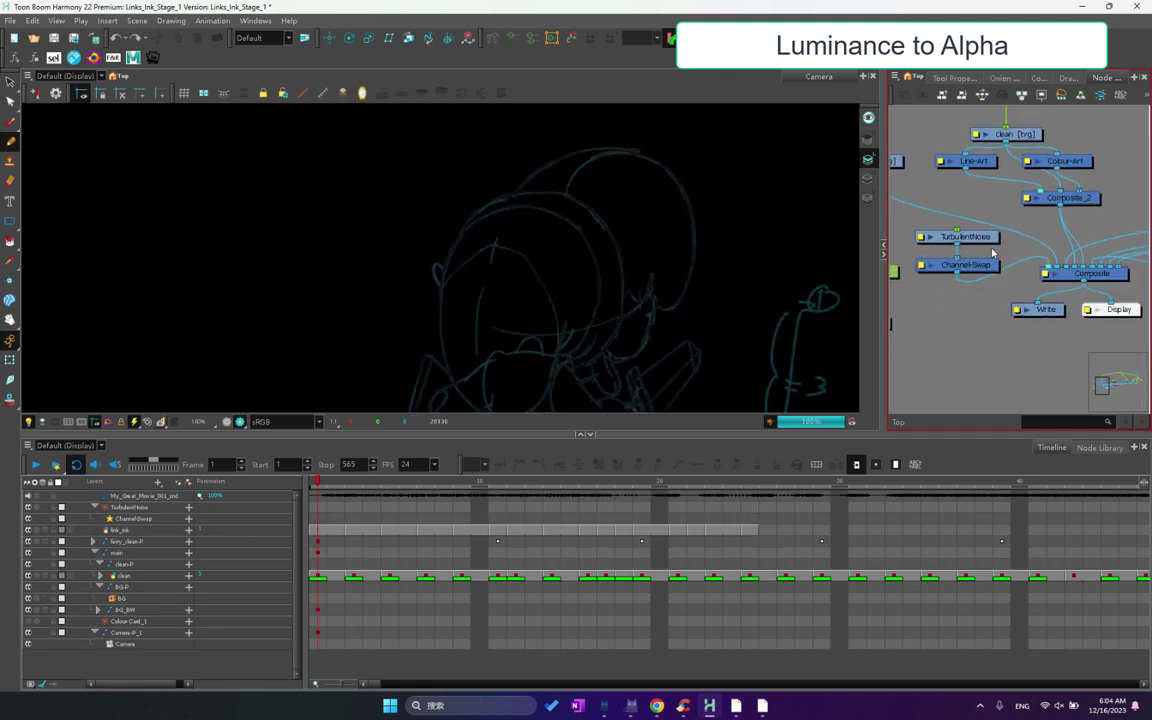
pyautogui.scroll(-2, 995, 261)
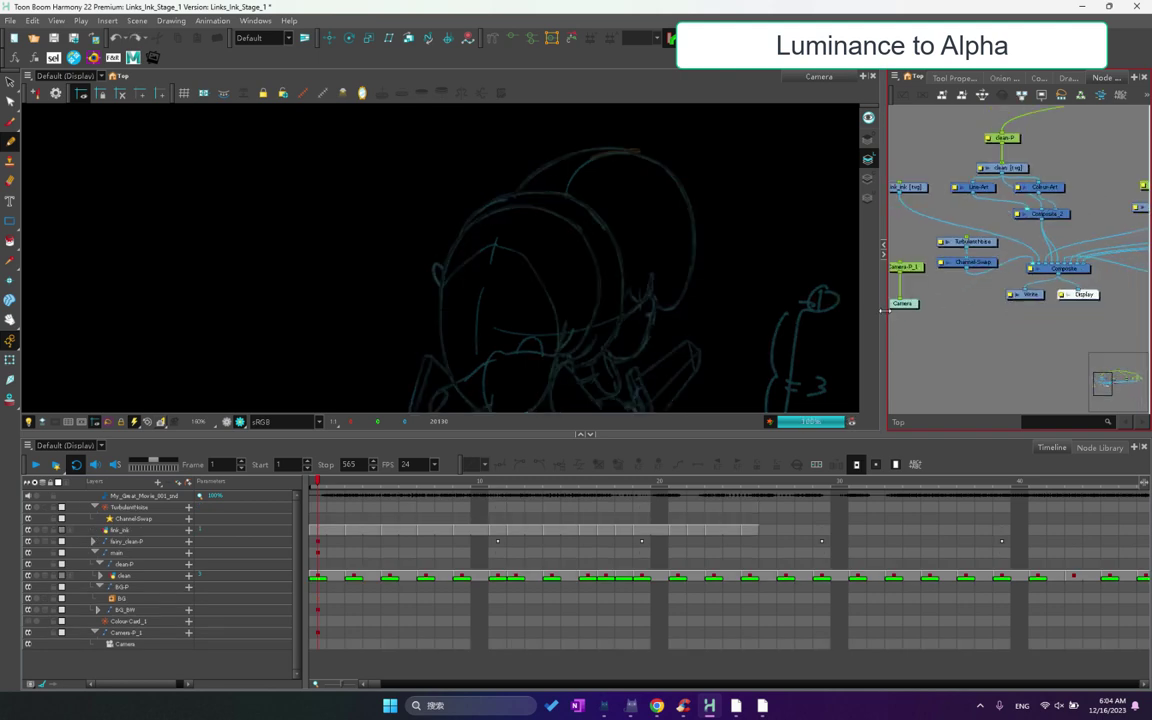
pyautogui.moveTo(883, 311); pyautogui.dragTo(795, 308)
pyautogui.moveTo(922, 277); pyautogui.dragTo(912, 251)
pyautogui.moveTo(846, 226); pyautogui.dragTo(819, 276)
pyautogui.moveTo(948, 203); pyautogui.dragTo(905, 231)
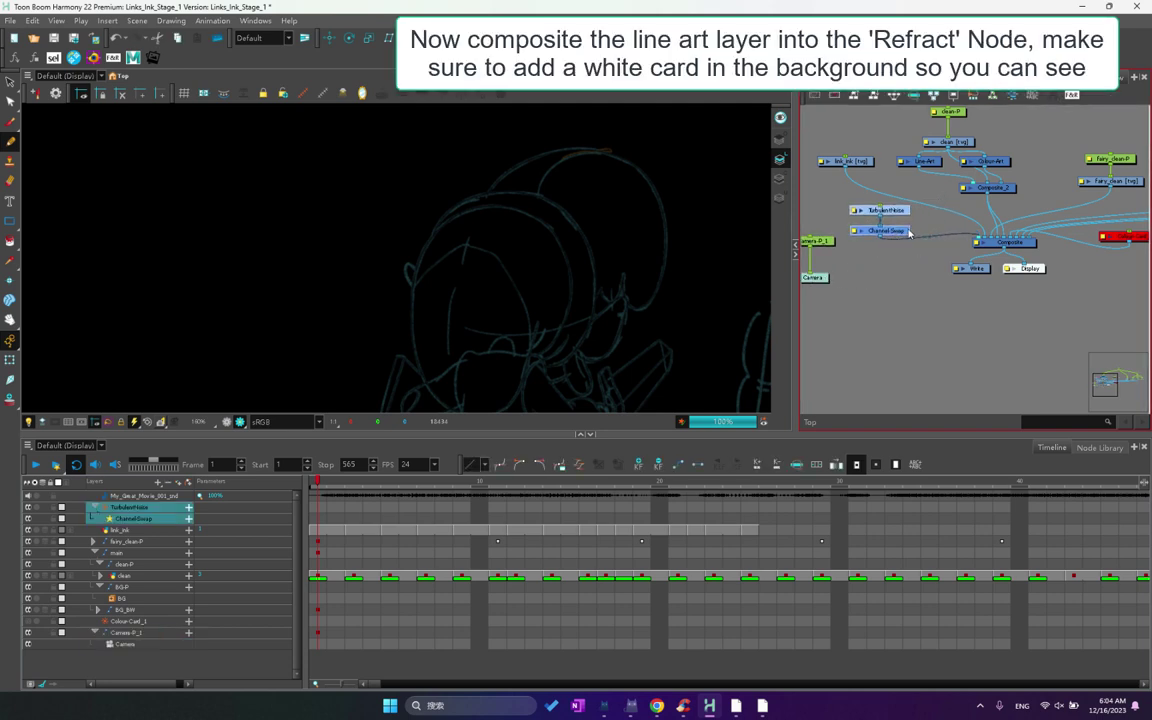
# Disconnect Channel-Swap from Composite and spread out the Display, Write, Composite and link_ink nodes to make room.
pyautogui.moveTo(1026, 271); pyautogui.dragTo(1050, 293)
pyautogui.moveTo(975, 270); pyautogui.dragTo(973, 292)
pyautogui.moveTo(1010, 242); pyautogui.dragTo(962, 247)
pyautogui.moveTo(934, 197); pyautogui.dragTo(943, 219)
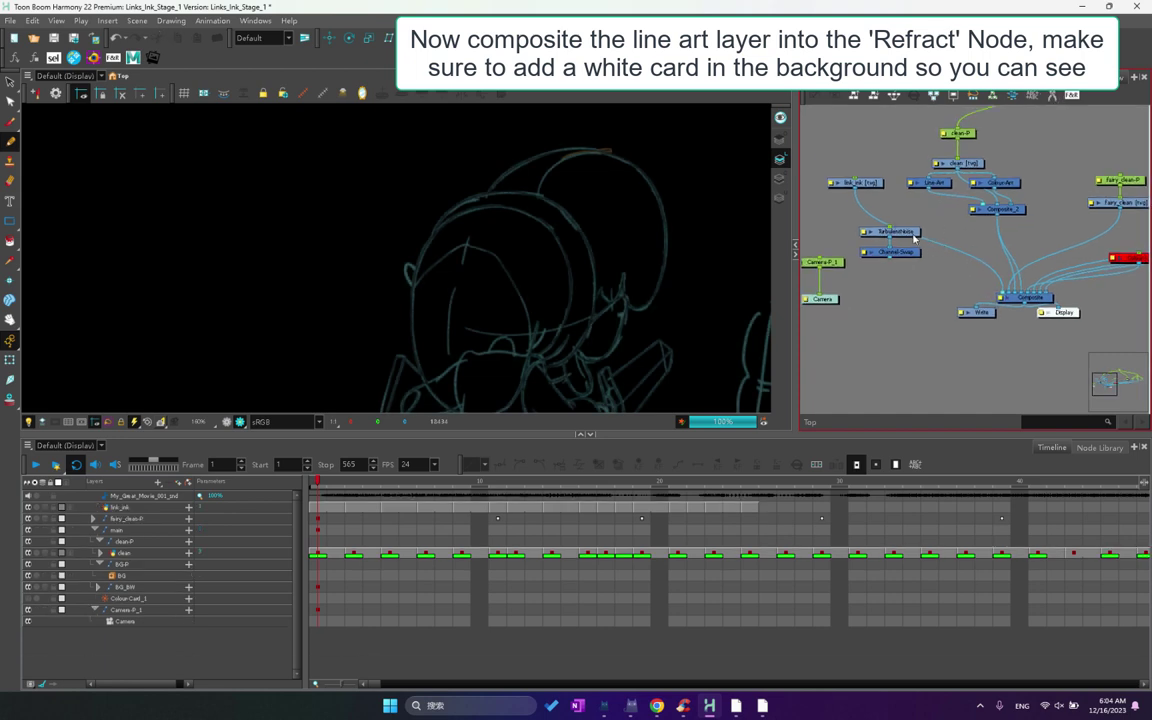
pyautogui.moveTo(858, 184); pyautogui.dragTo(858, 169)
pyautogui.click(888, 284)
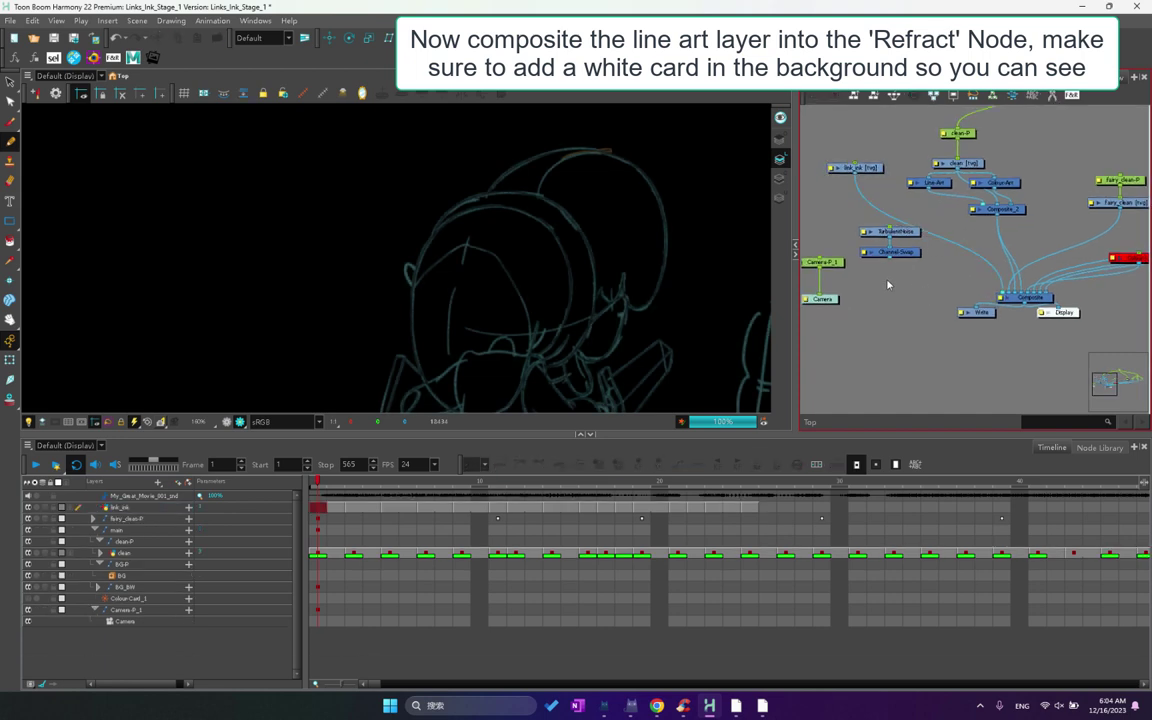
pyautogui.press('Tab')
pyautogui.write('d')
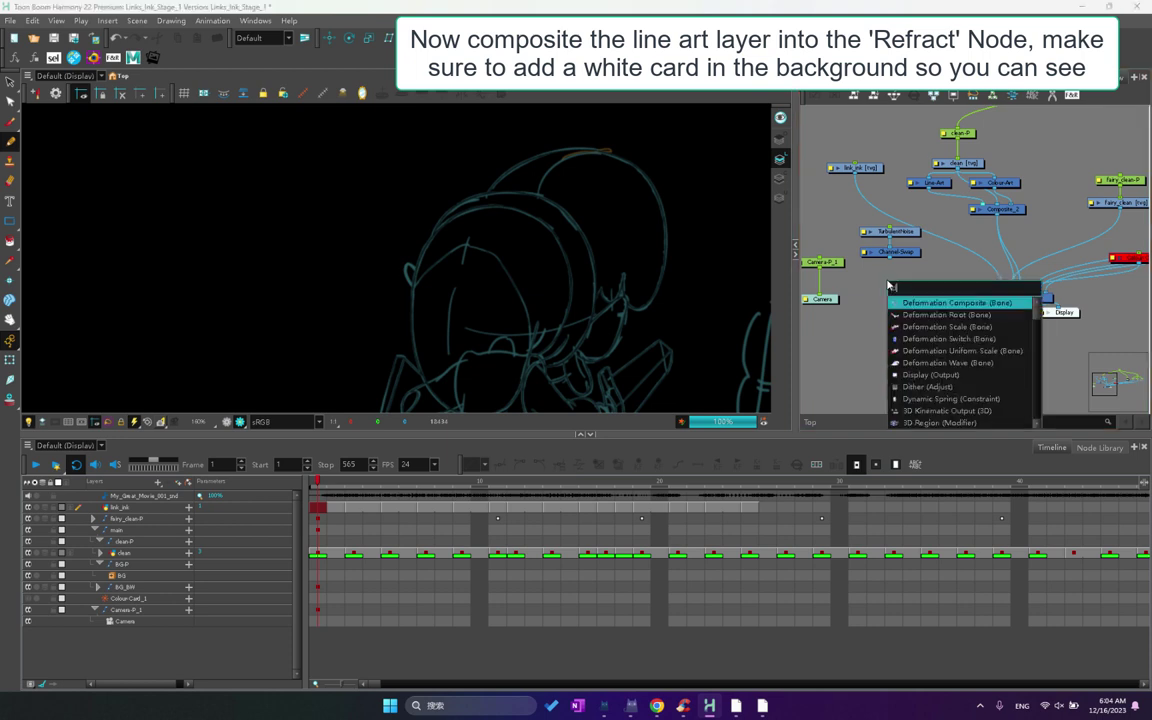
pyautogui.press('BackSpace')
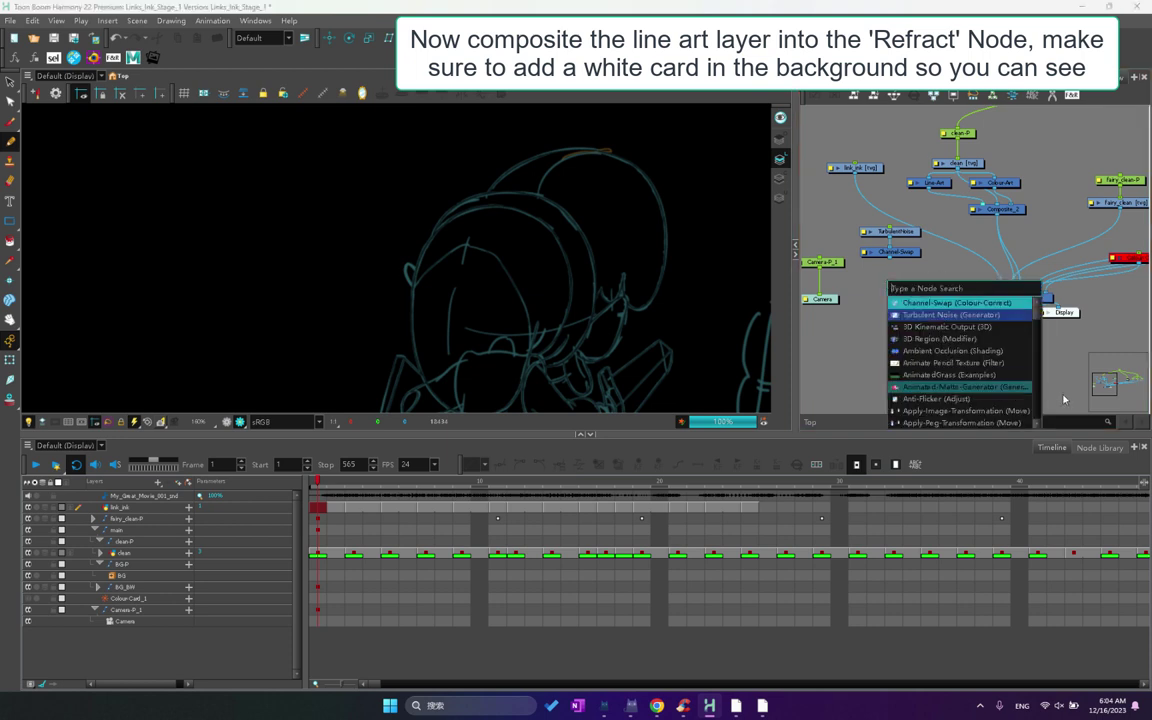
# Add a Refract deformation node with Channel-Swap as its mask and link_ink as its image, and connect its output to Composite.
pyautogui.click(1091, 449)
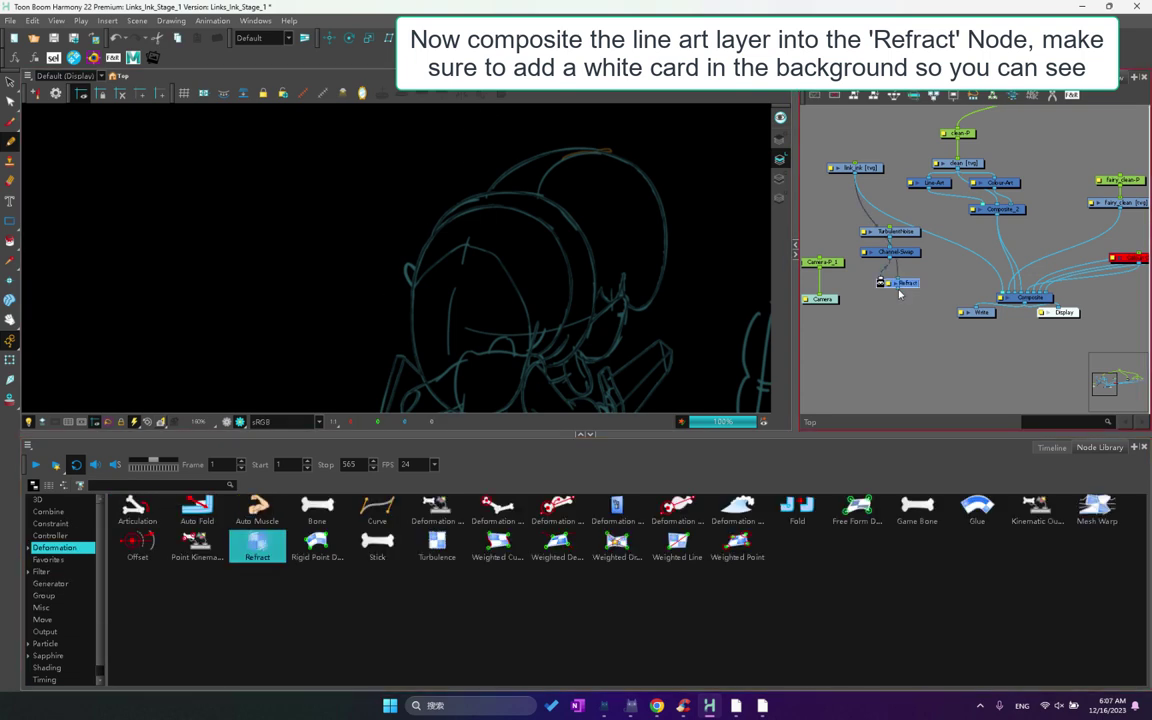
pyautogui.moveTo(898, 288); pyautogui.dragTo(997, 293)
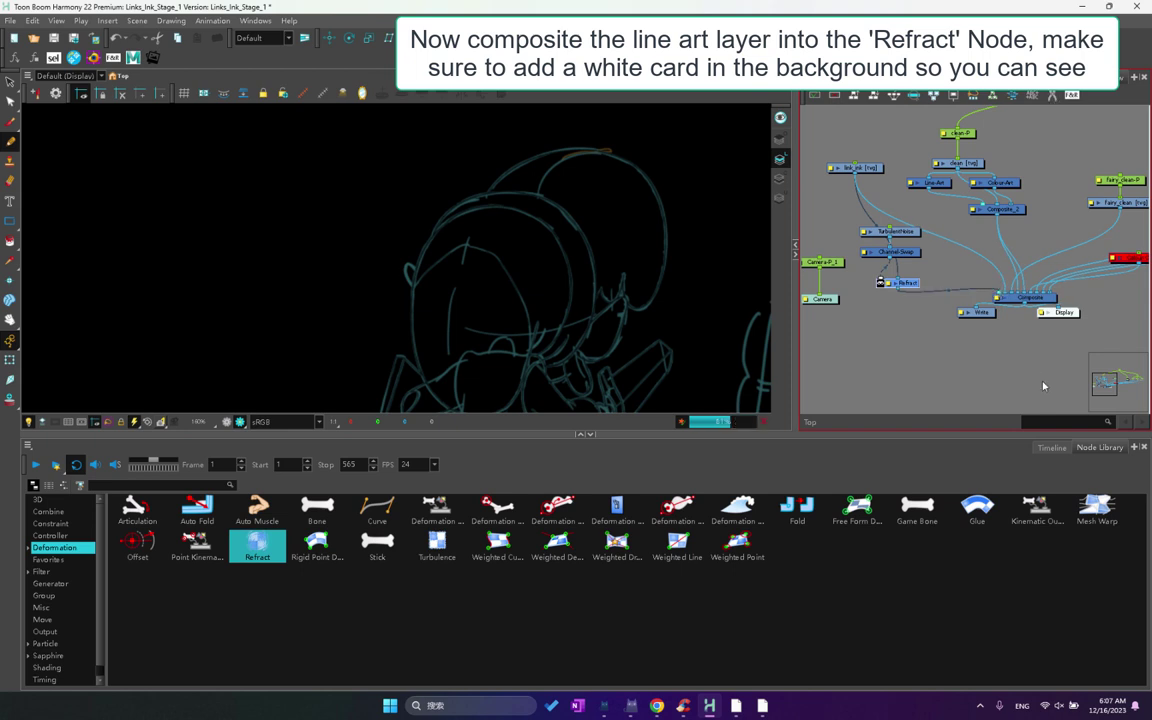
# Enable the Colour-Card node as a white background and remove link_ink's direct connection to Composite.
pyautogui.click(1134, 259)
pyautogui.press('a')
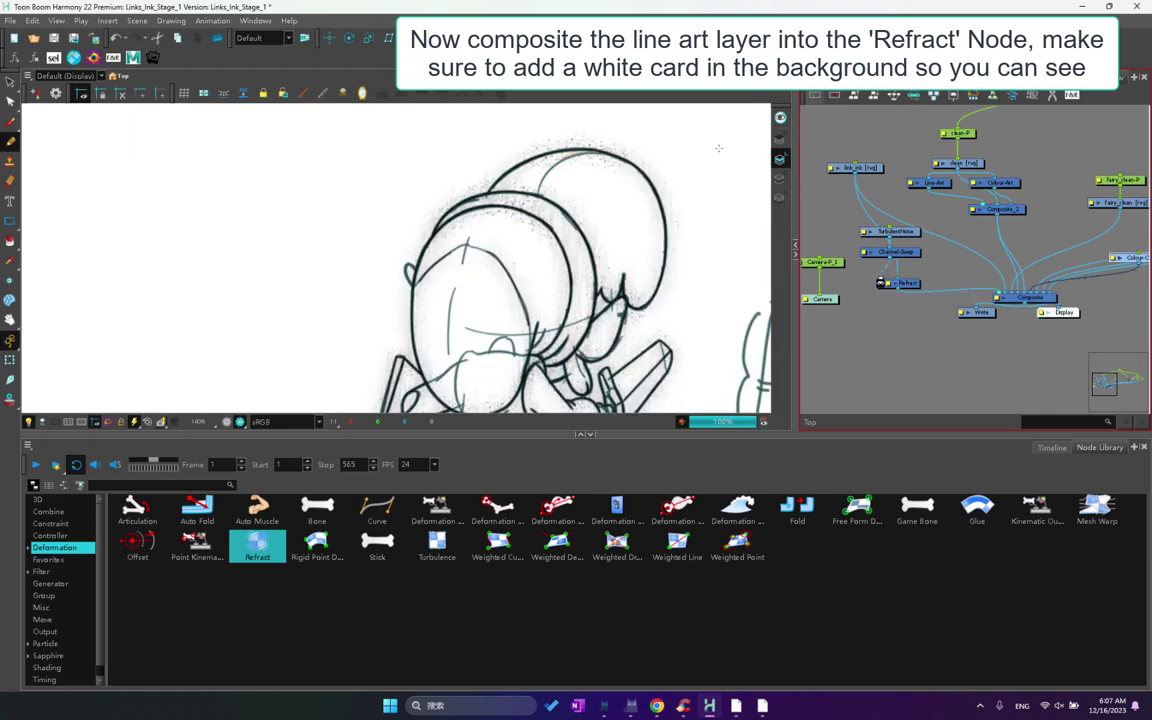
pyautogui.scroll(2, 563, 243)
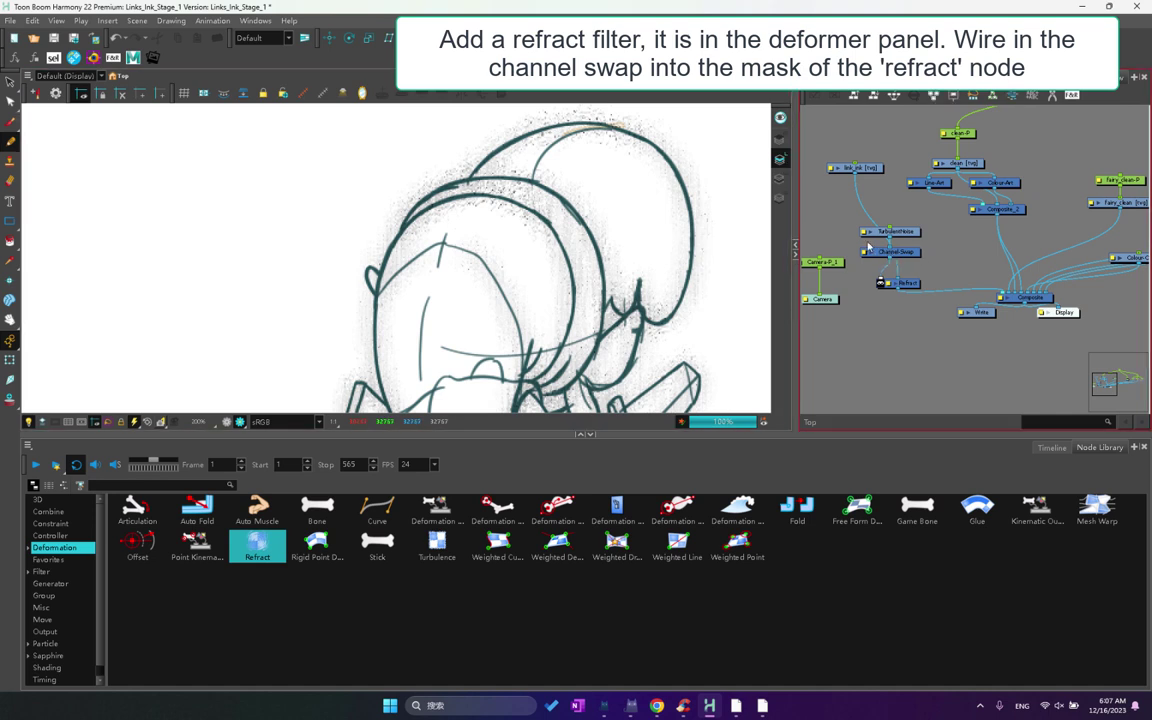
pyautogui.click(911, 233)
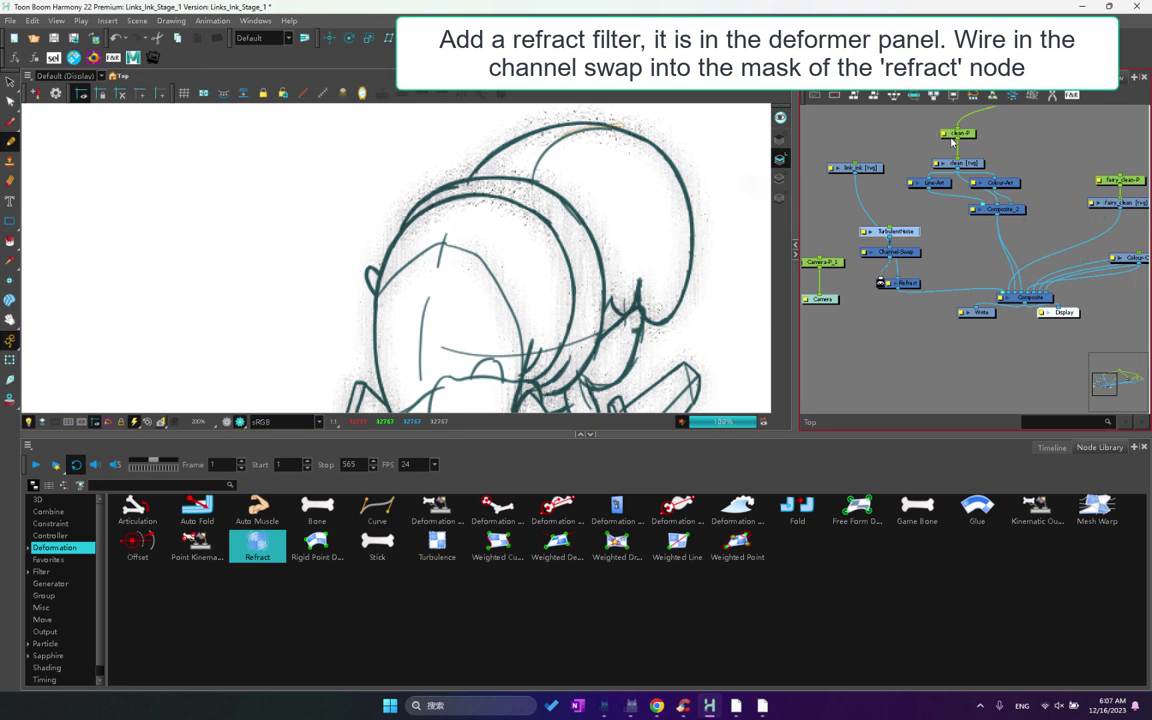
# Shift the clean node away from its output nodes and disable it so only the refracted ink lines render.
pyautogui.moveTo(995, 149); pyautogui.dragTo(983, 117)
pyautogui.click(992, 146)
pyautogui.click(986, 143)
pyautogui.press('d')
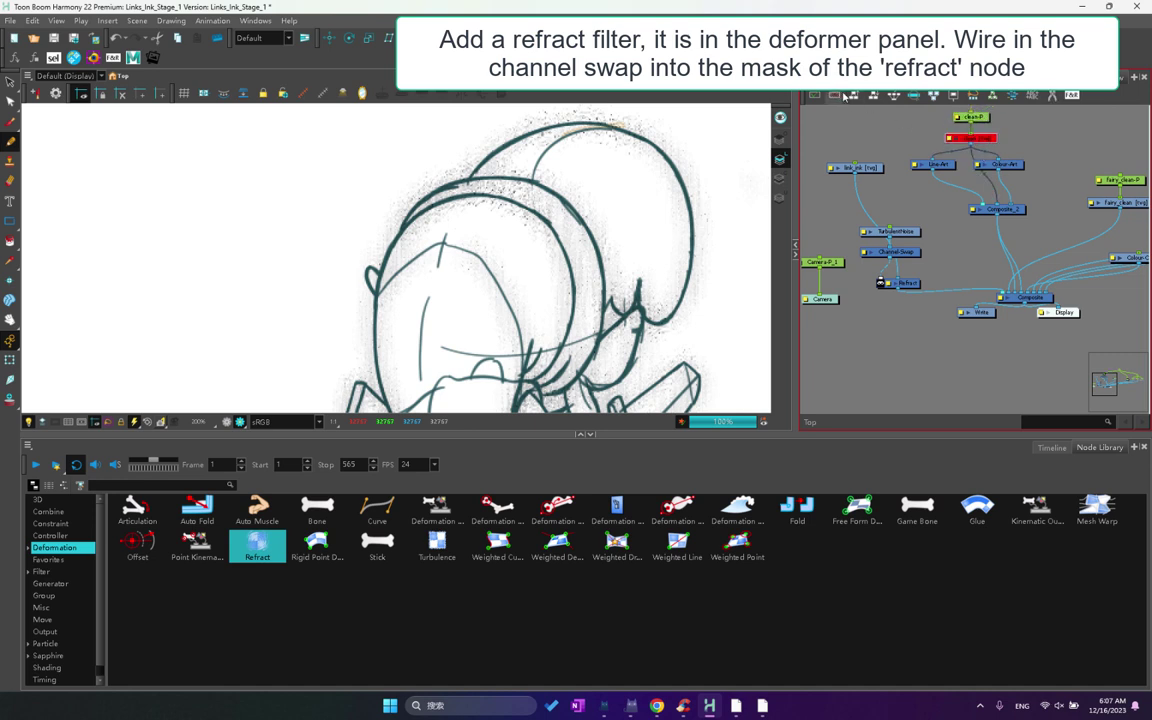
# Rearrange the TurbulentNoise, link_ink and Channel-Swap nodes so link_ink's connection to Refract no longer overlaps the noise chain.
pyautogui.moveTo(903, 233); pyautogui.dragTo(868, 223)
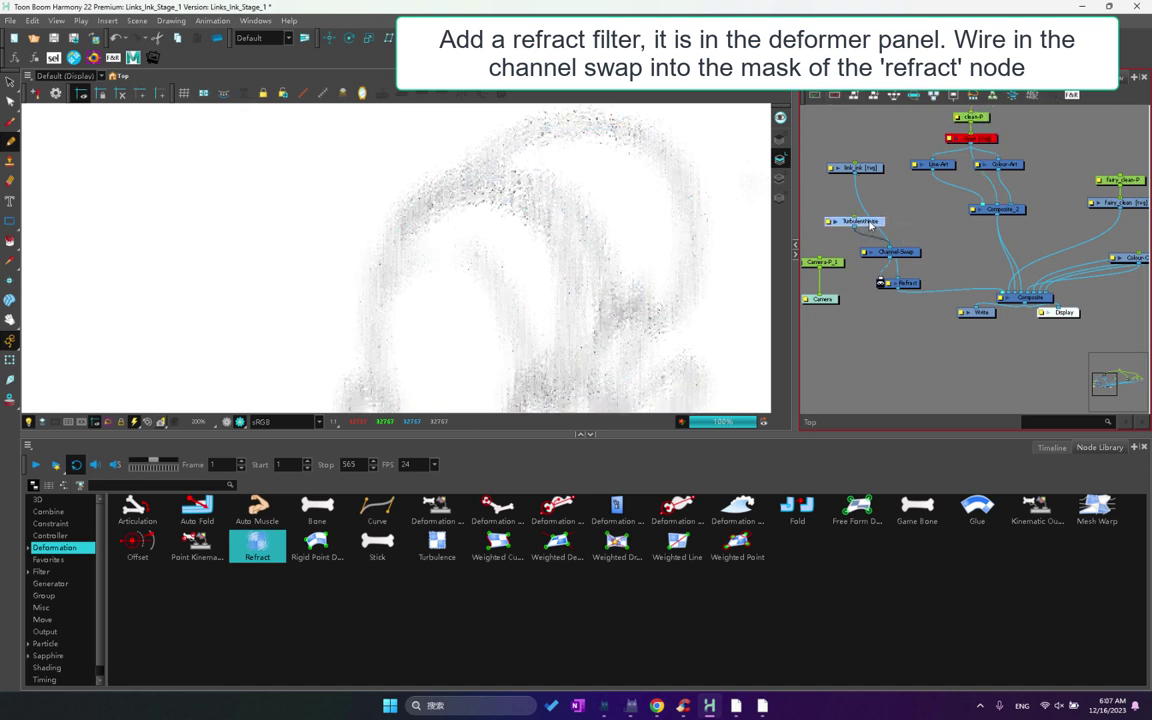
pyautogui.moveTo(874, 166); pyautogui.dragTo(937, 211)
pyautogui.moveTo(914, 253); pyautogui.dragTo(905, 249)
# Set the TurbulentNoise node's locked xy frequency to 3.4 and close its properties.
pyautogui.click(831, 221)
pyautogui.doubleClick(848, 222)
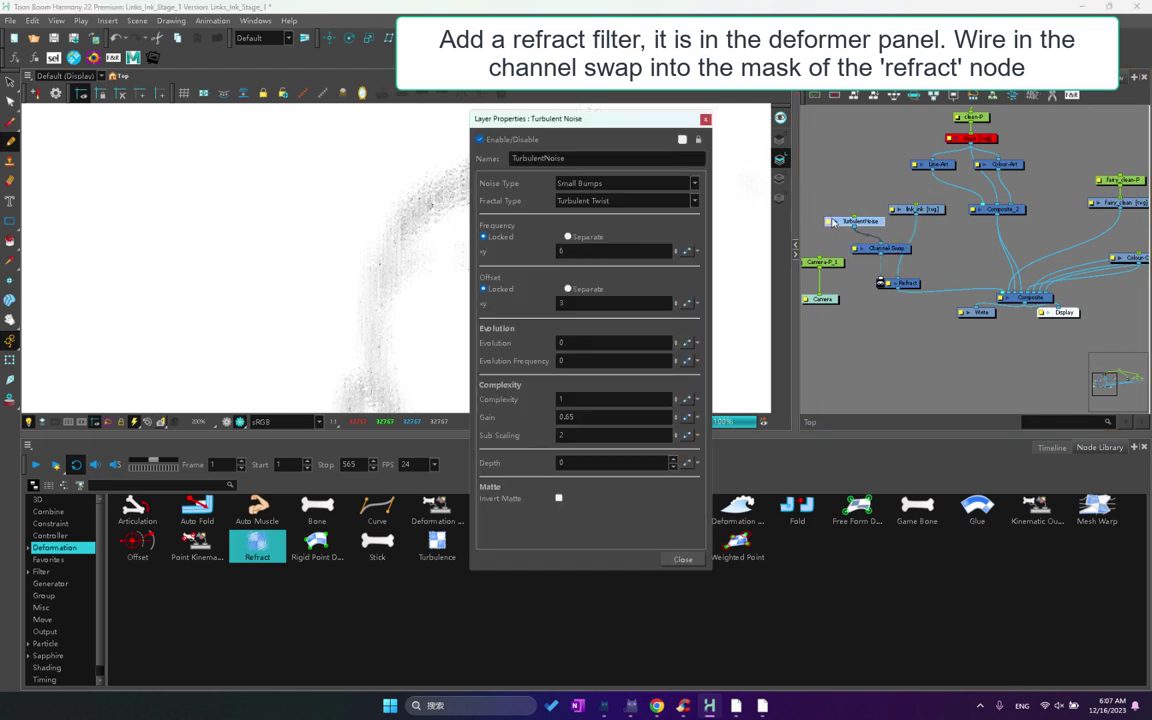
pyautogui.moveTo(623, 136); pyautogui.dragTo(790, 138)
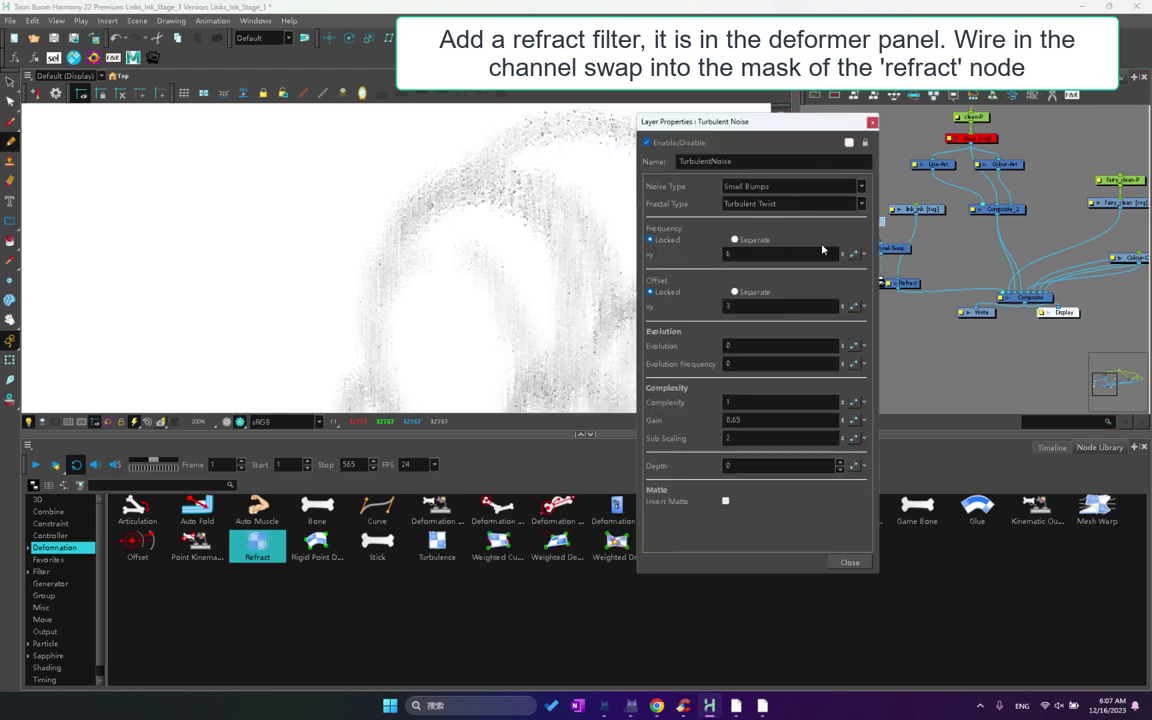
pyautogui.moveTo(843, 255); pyautogui.dragTo(844, 287)
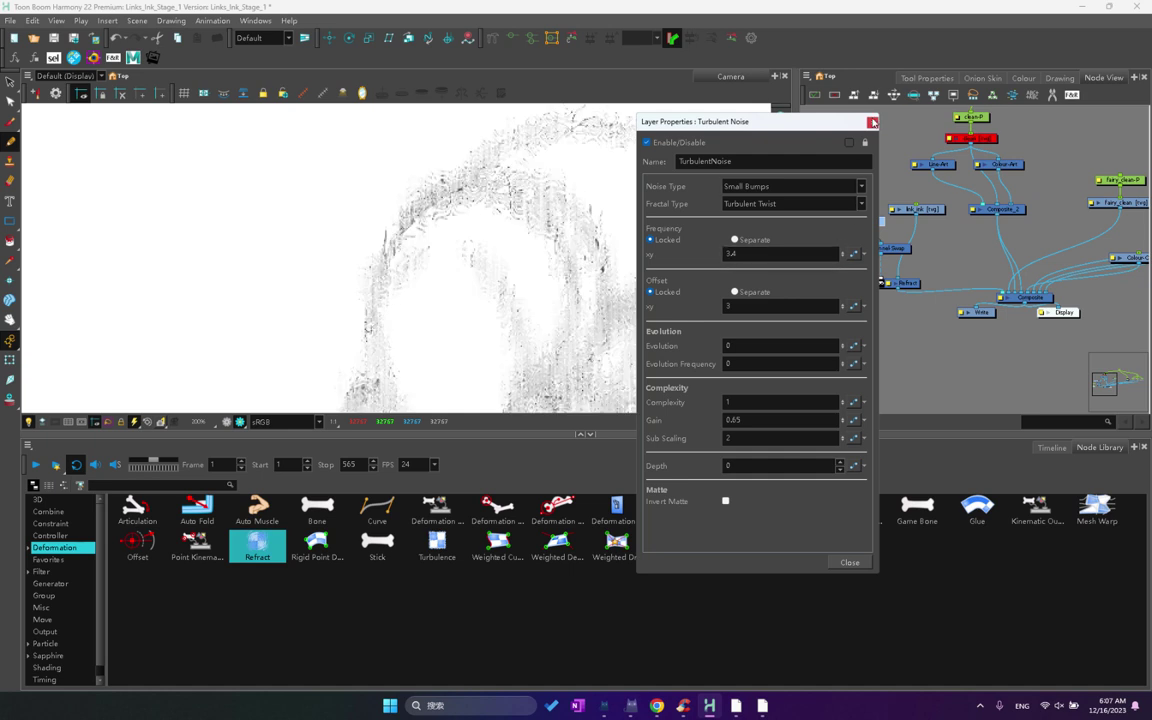
pyautogui.click(873, 122)
# Set the Refract node's Intensity to 2 and close its properties.
pyautogui.doubleClick(891, 287)
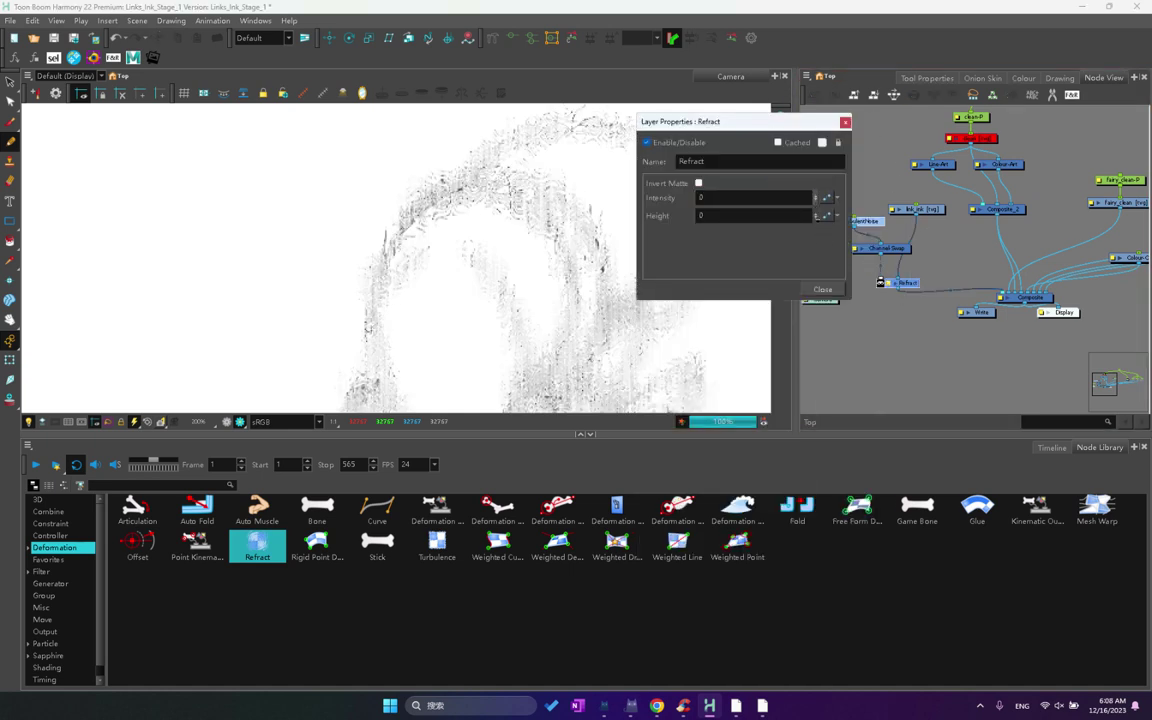
pyautogui.moveTo(817, 216); pyautogui.dragTo(817, 214)
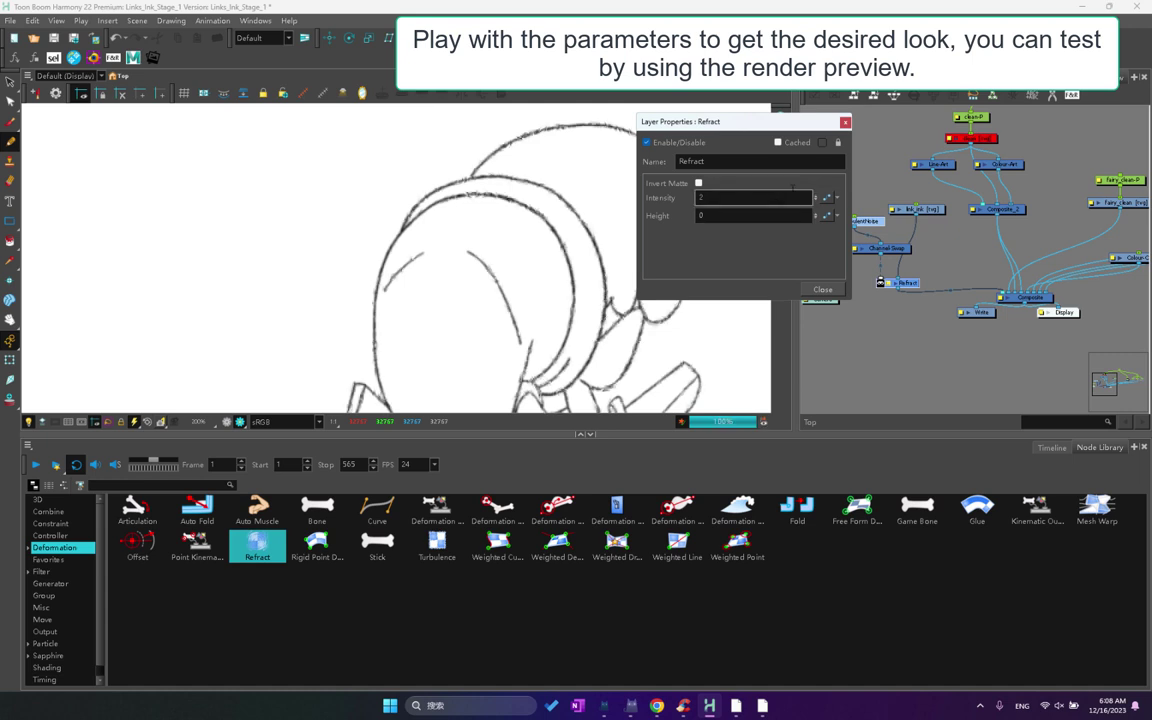
pyautogui.click(845, 122)
# Try the Perlin and Simplex noise types in the TurbulentNoise node's properties.
pyautogui.doubleClick(829, 224)
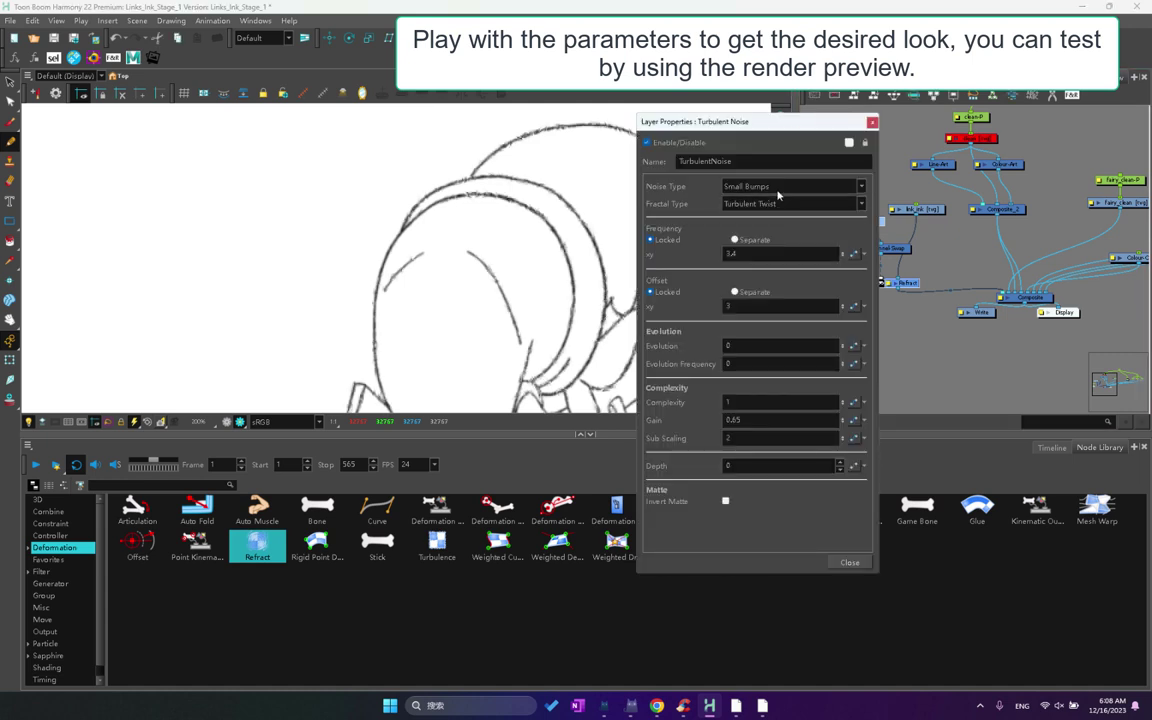
pyautogui.click(781, 204)
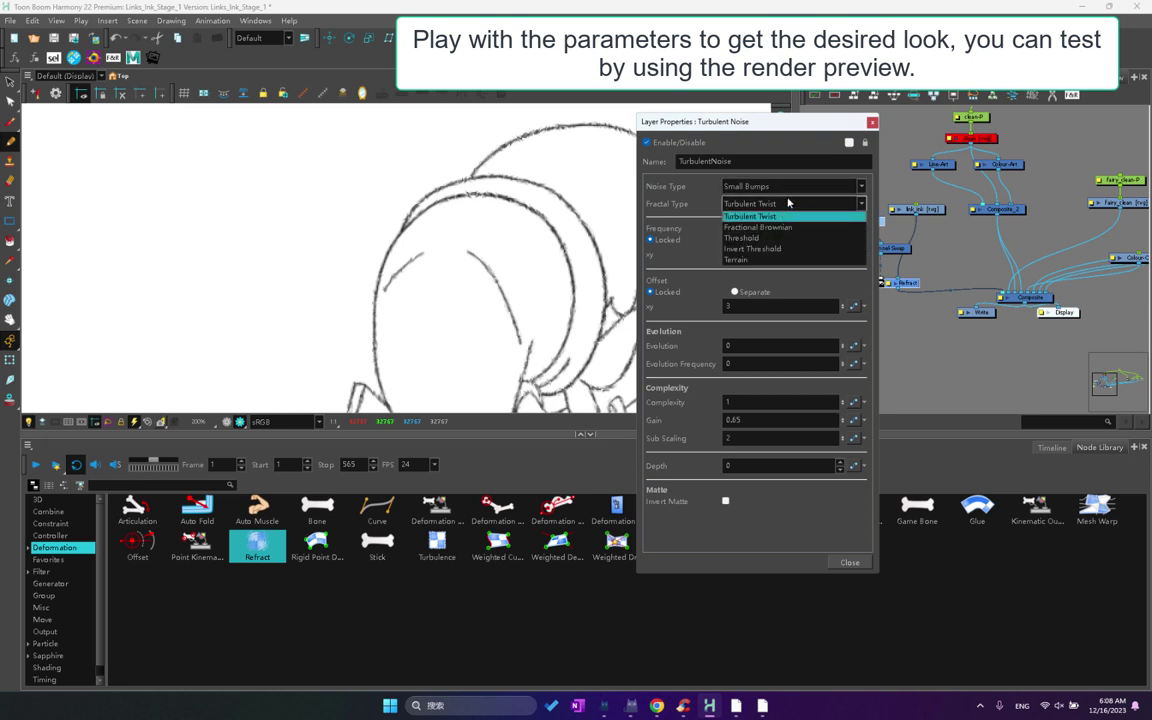
pyautogui.click(789, 187)
pyautogui.click(790, 200)
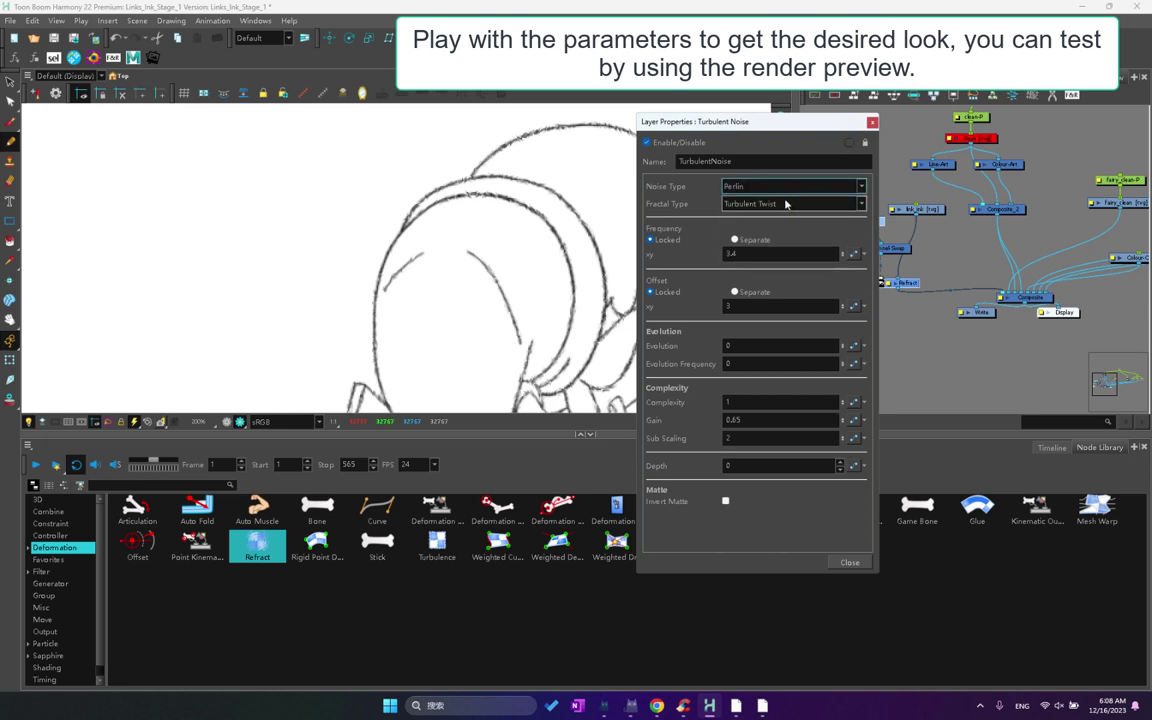
pyautogui.click(757, 186)
pyautogui.click(761, 200)
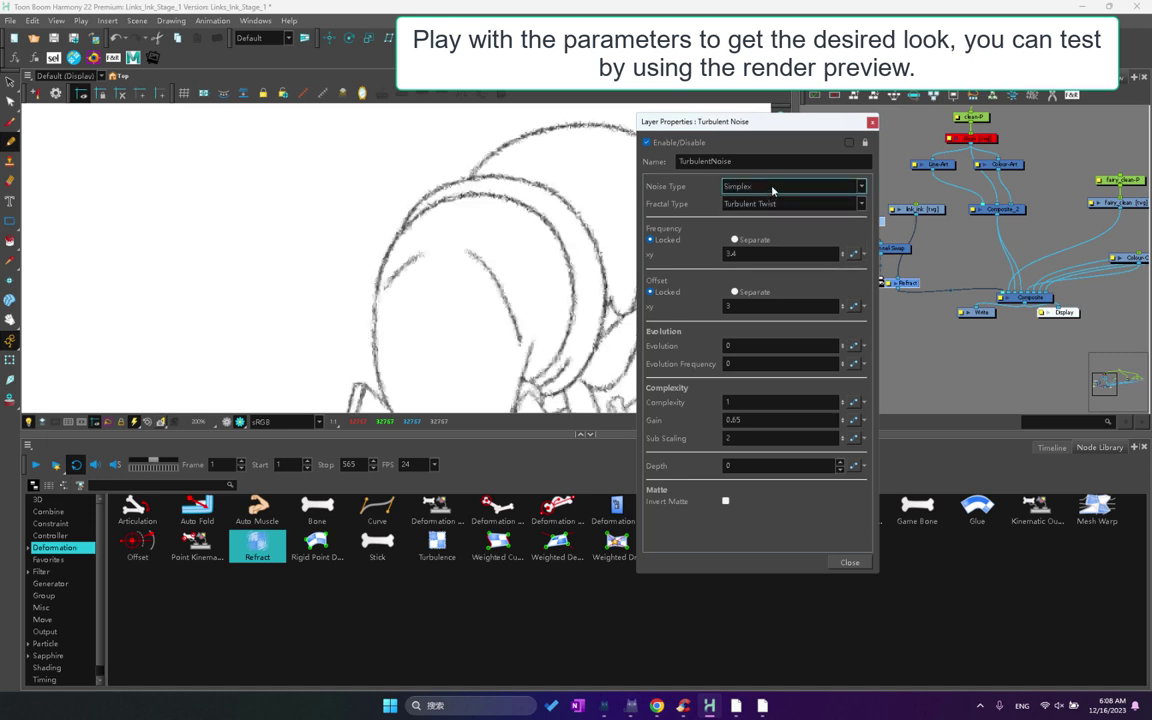
# Try the Fractional Brownian, Threshold and Invert Threshold fractal types on the turbulent noise.
pyautogui.click(772, 203)
pyautogui.click(773, 231)
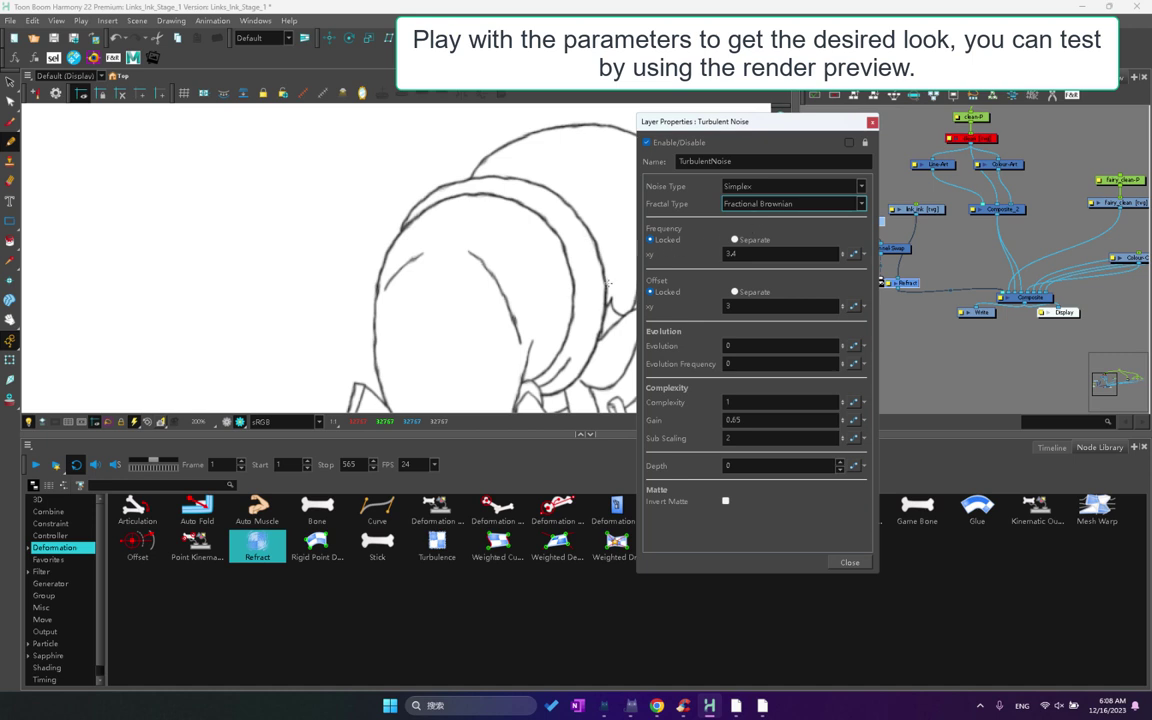
pyautogui.click(695, 203)
pyautogui.click(760, 234)
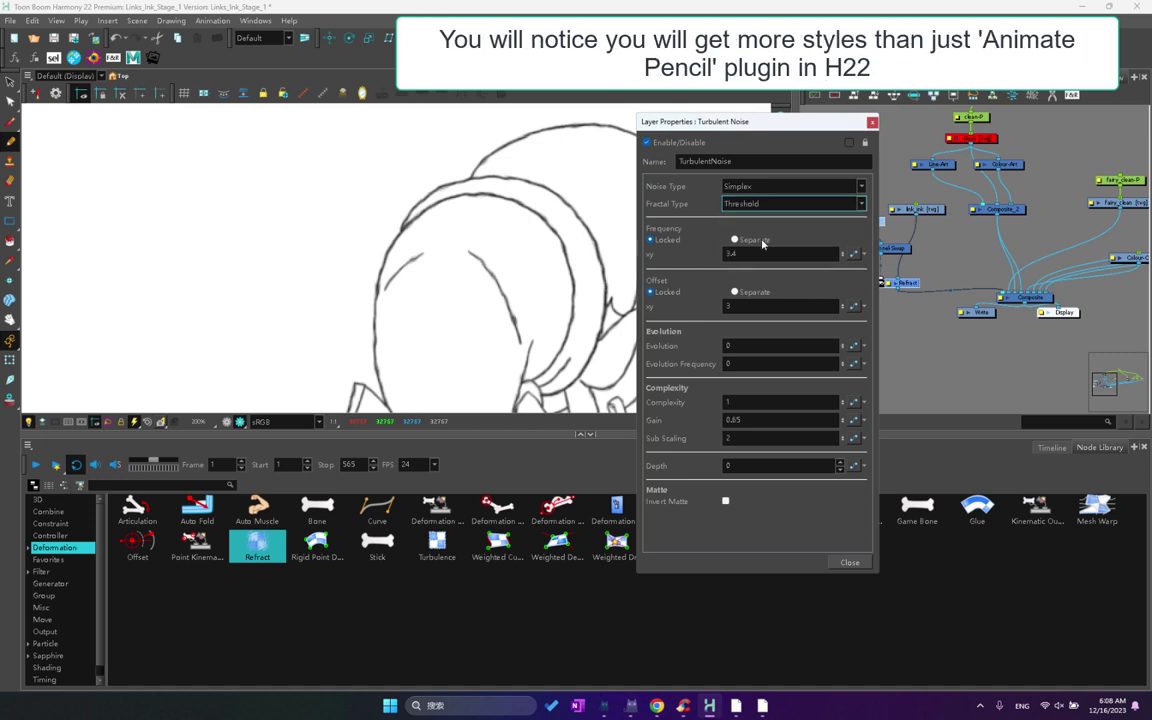
pyautogui.click(760, 203)
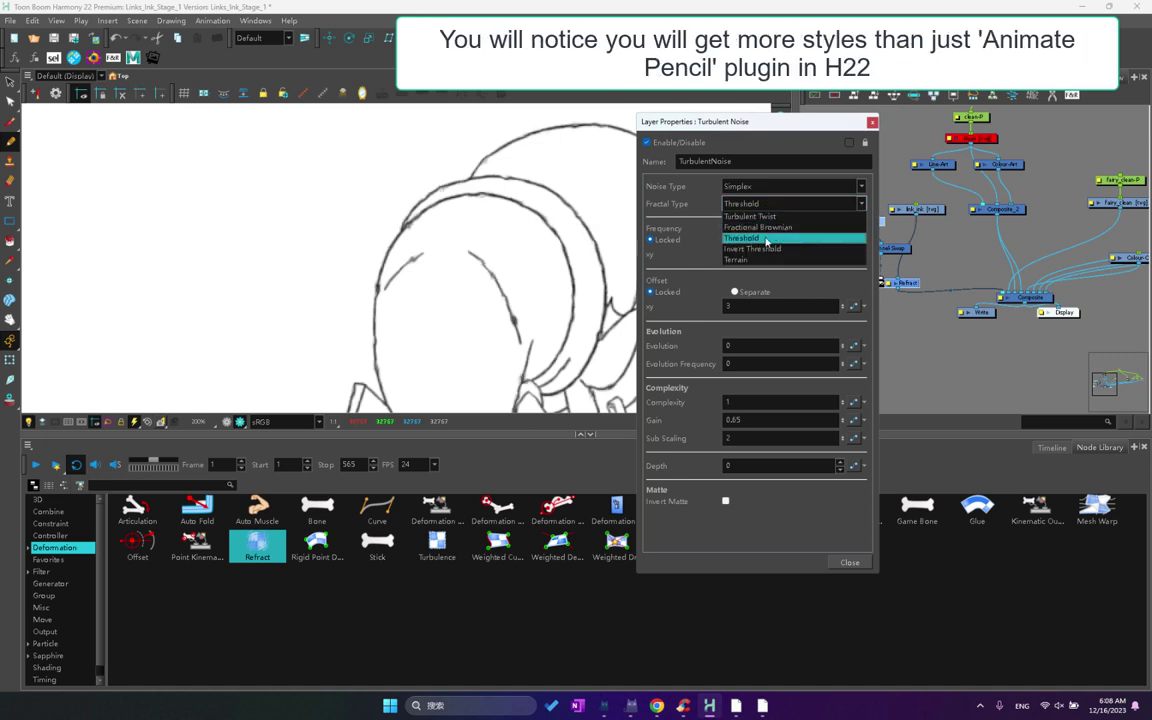
pyautogui.click(765, 243)
pyautogui.click(696, 203)
pyautogui.click(755, 248)
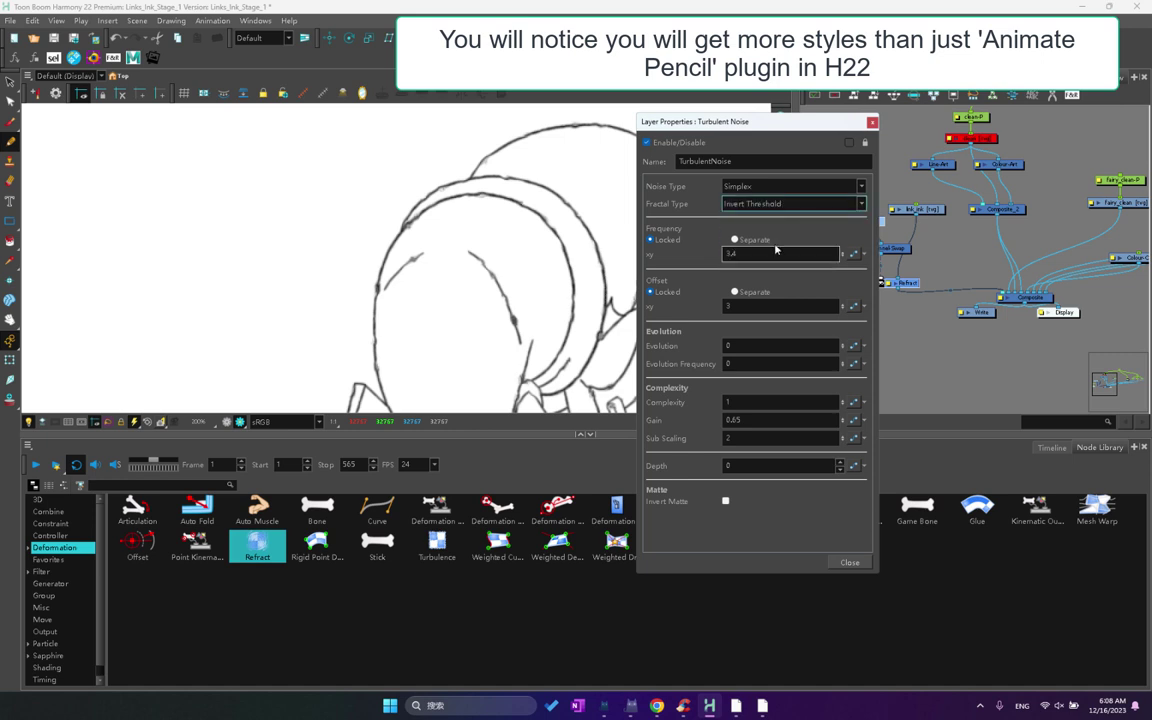
# Set the noise type to Sub Scaling and the fractal type to Turbulent Twist, and move the properties window off the drawing.
pyautogui.click(765, 186)
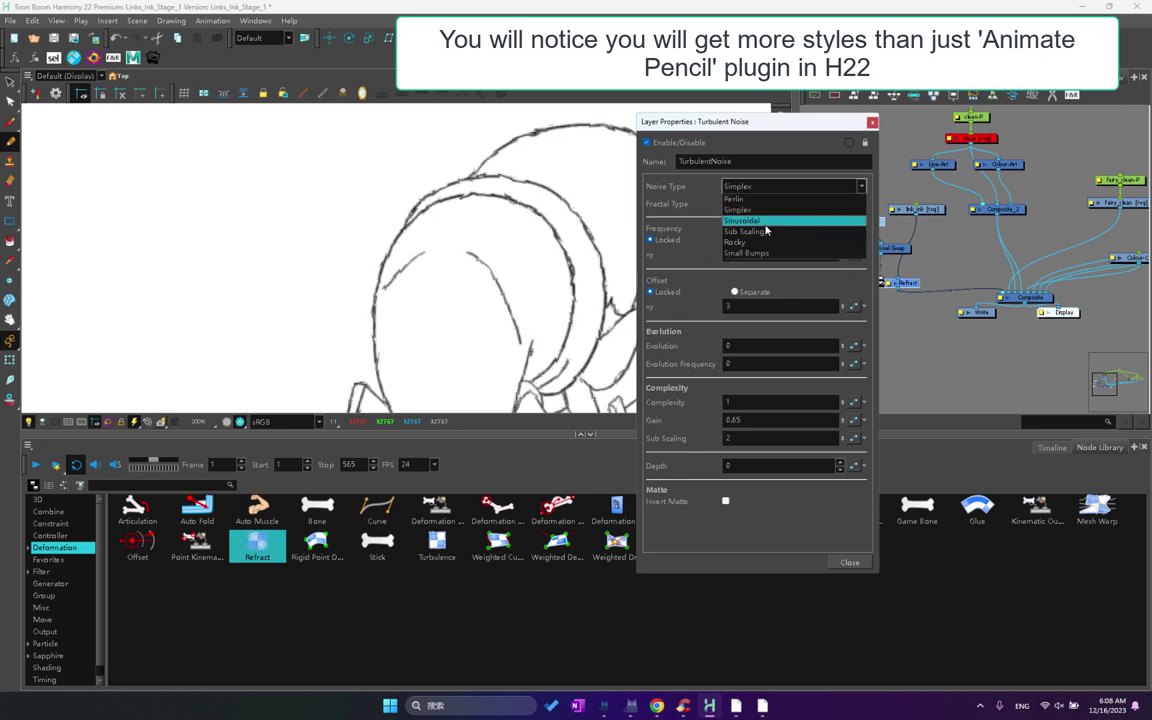
pyautogui.click(767, 234)
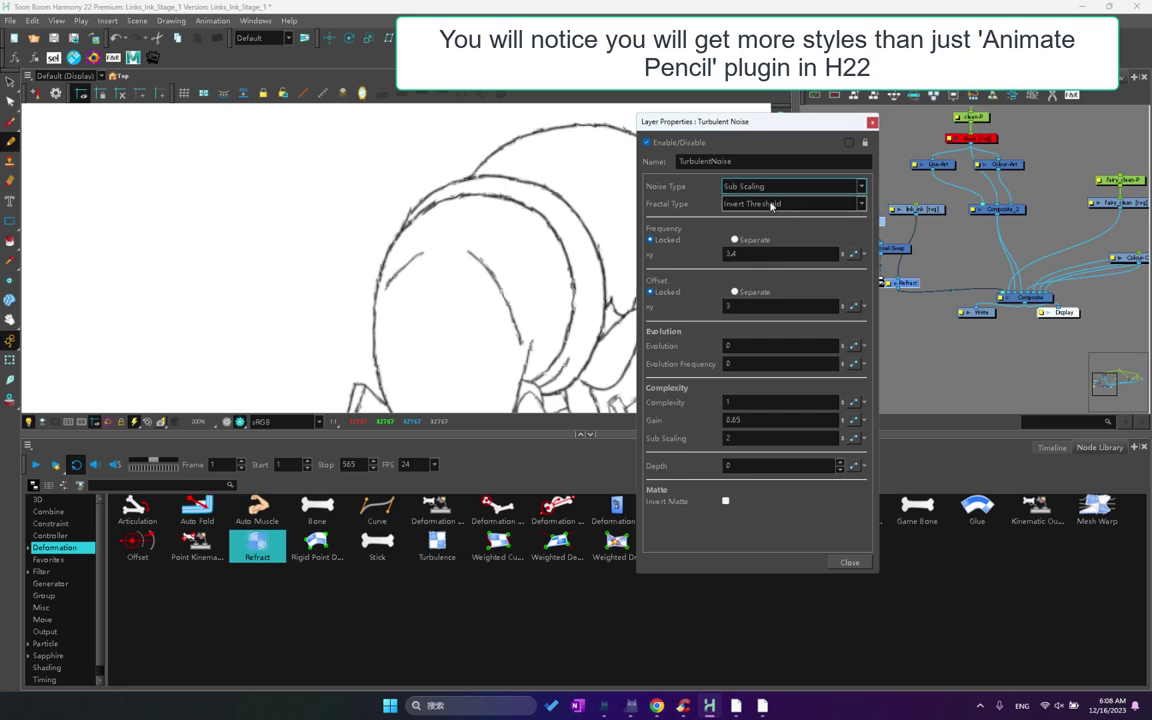
pyautogui.click(772, 206)
pyautogui.click(774, 224)
pyautogui.moveTo(652, 125); pyautogui.dragTo(767, 122)
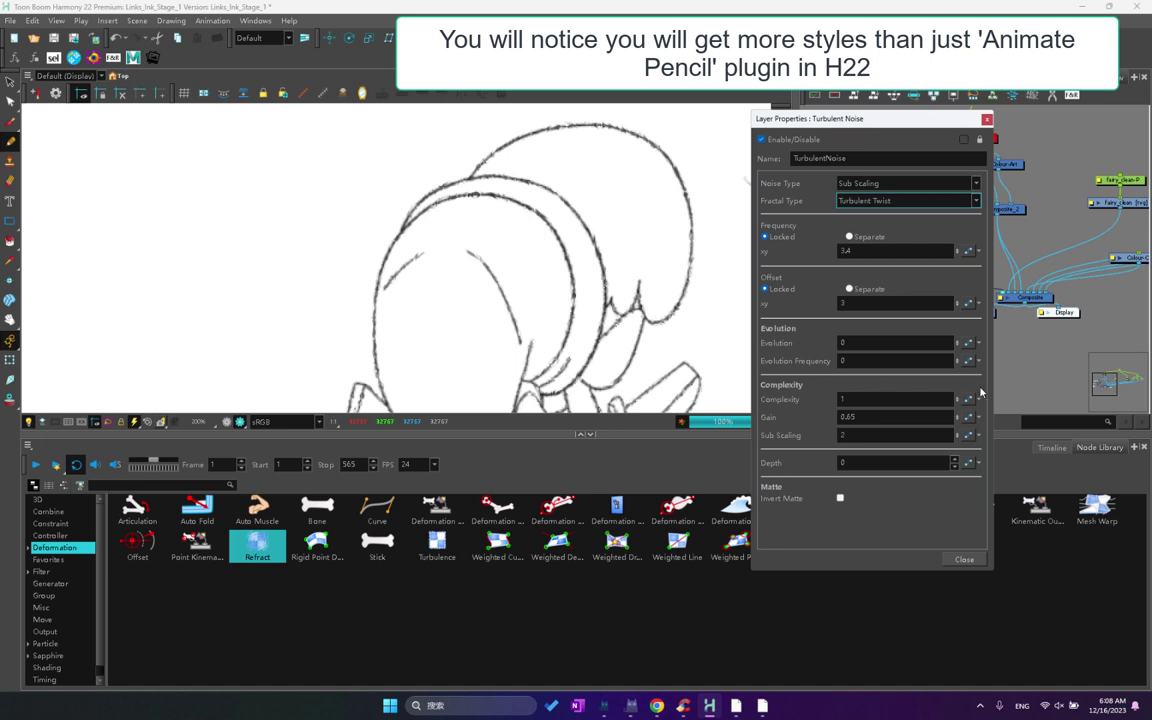
# Examine the pencil-line look on frames 3, 5 and 1, viewing both the whole character and a closer detail.
pyautogui.click(1051, 447)
pyautogui.click(352, 482)
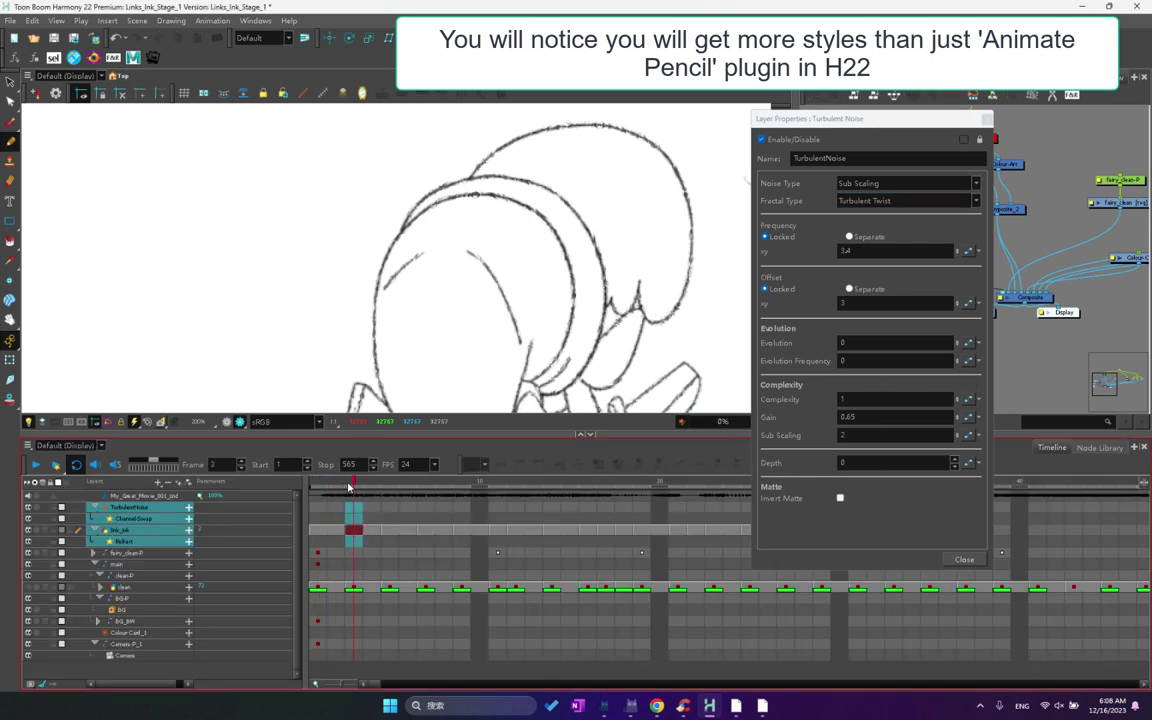
pyautogui.click(391, 482)
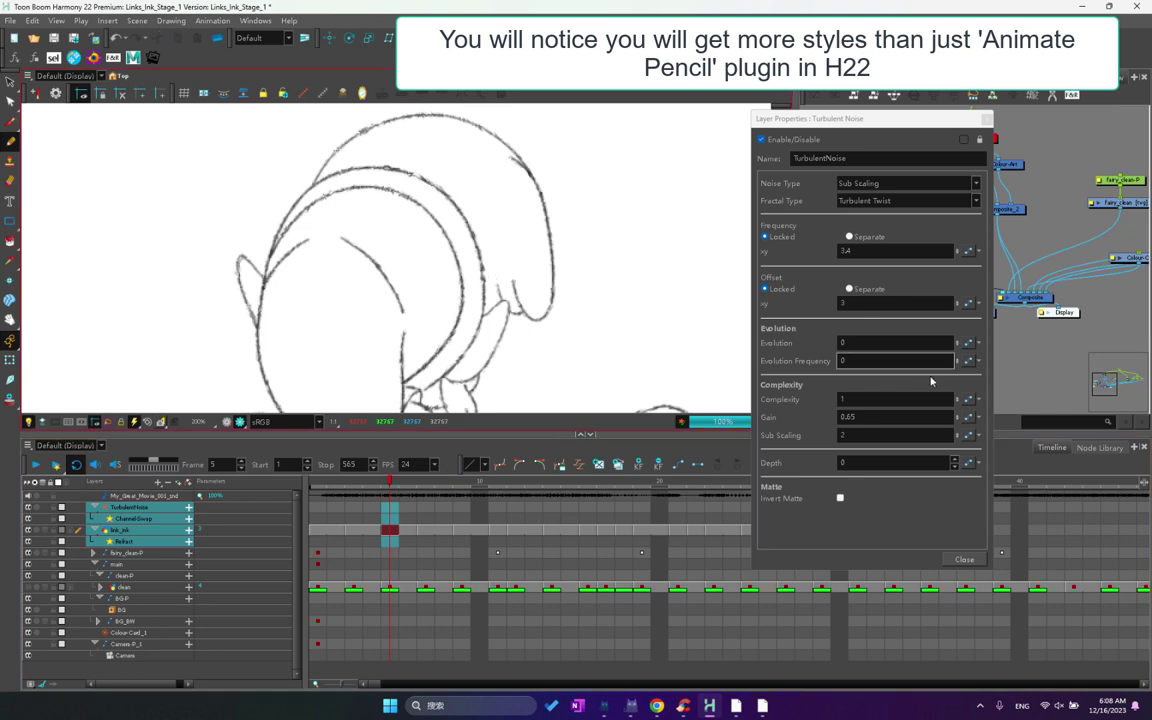
pyautogui.moveTo(380, 486); pyautogui.dragTo(270, 486)
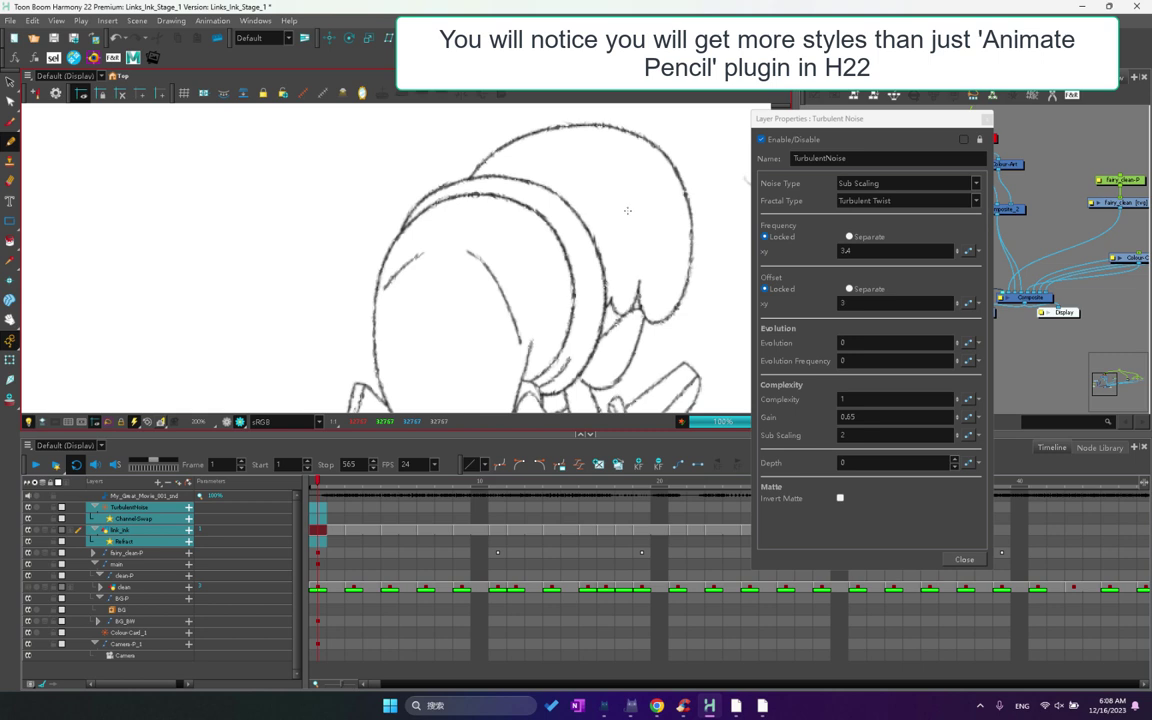
pyautogui.scroll(-4, 627, 210)
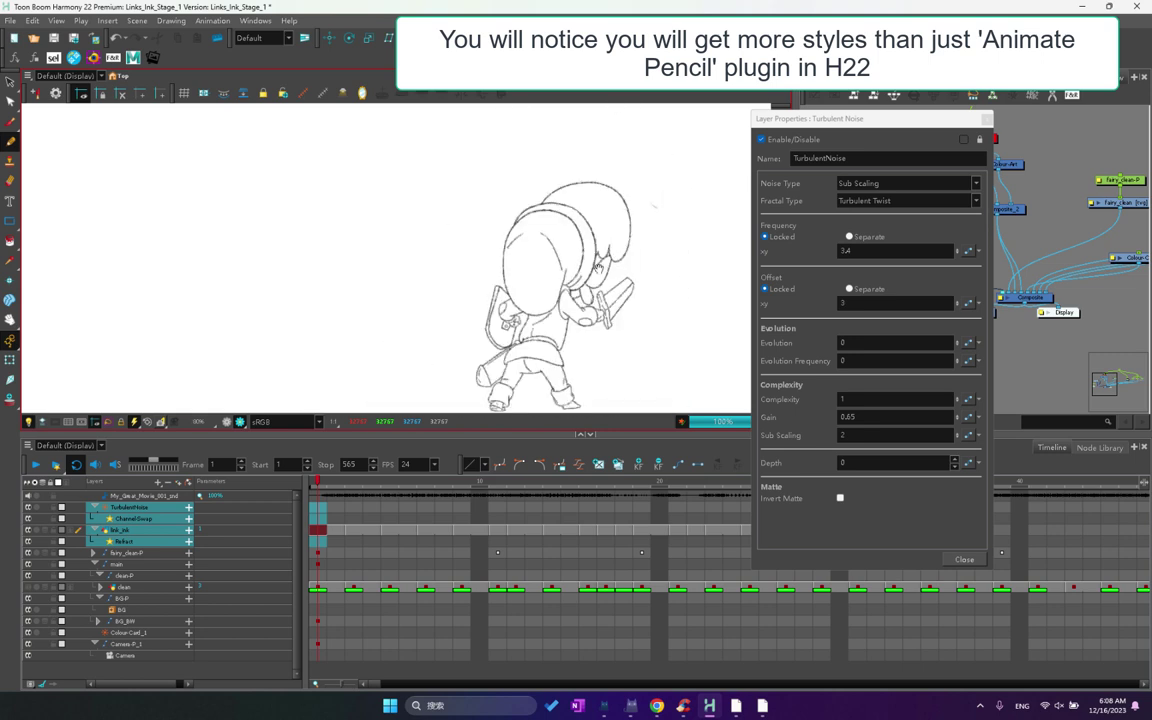
pyautogui.moveTo(598, 267); pyautogui.dragTo(576, 230)
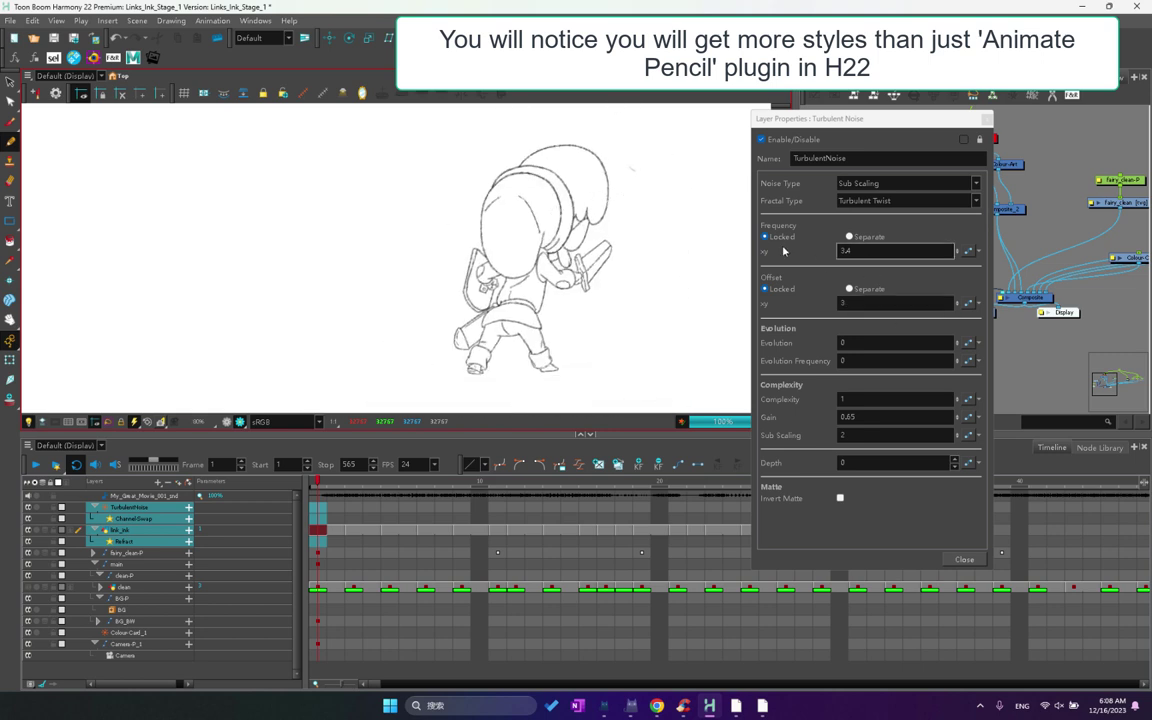
pyautogui.scroll(4, 631, 170)
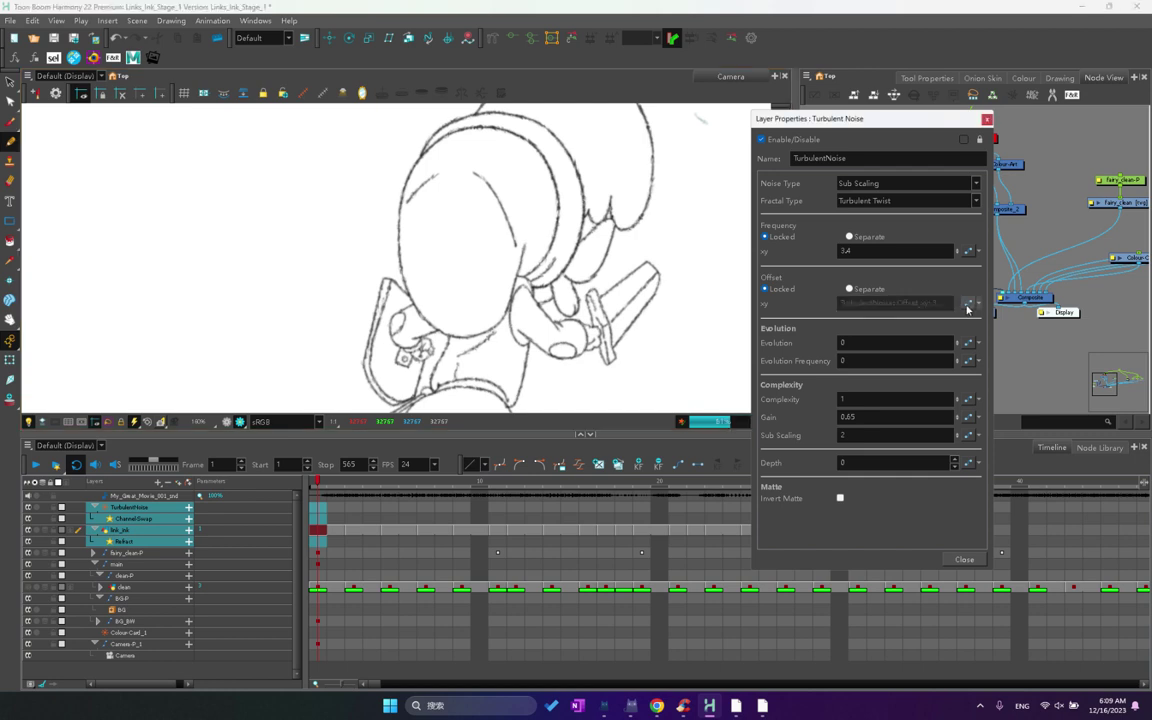
# Attach function curves to the TurbulentNoise node's Offset and Evolution, and add an Evolution keyframe at frame 1.
pyautogui.click(967, 304)
pyautogui.click(718, 209)
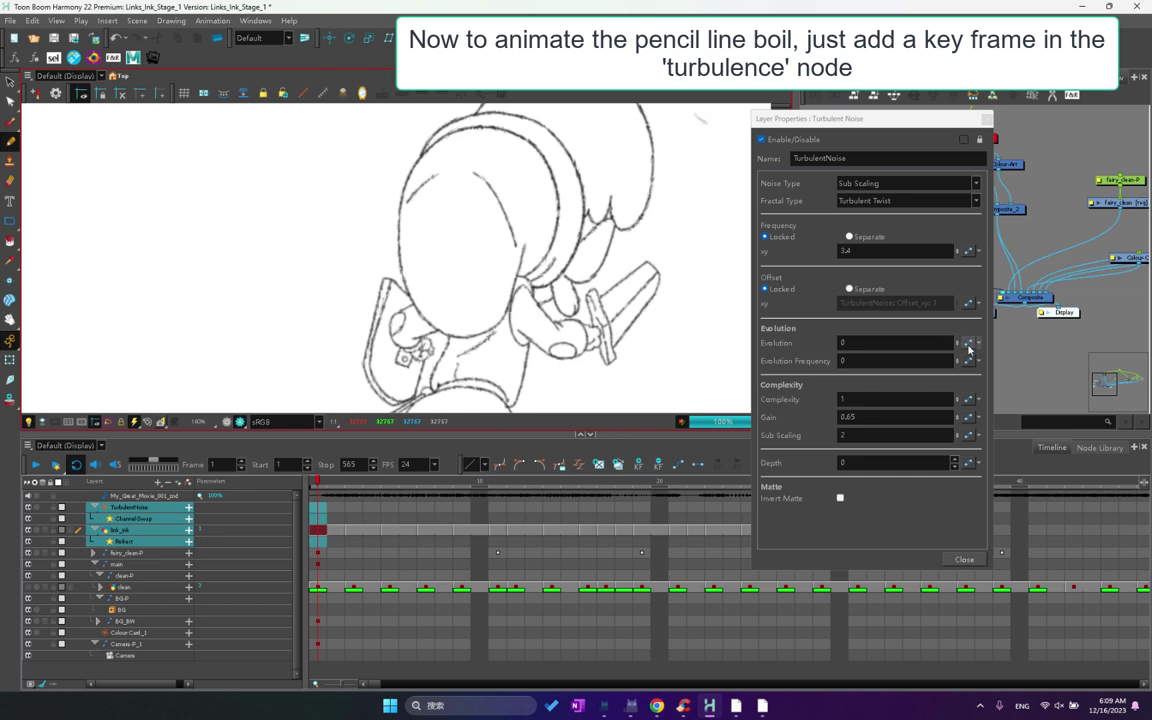
pyautogui.click(966, 342)
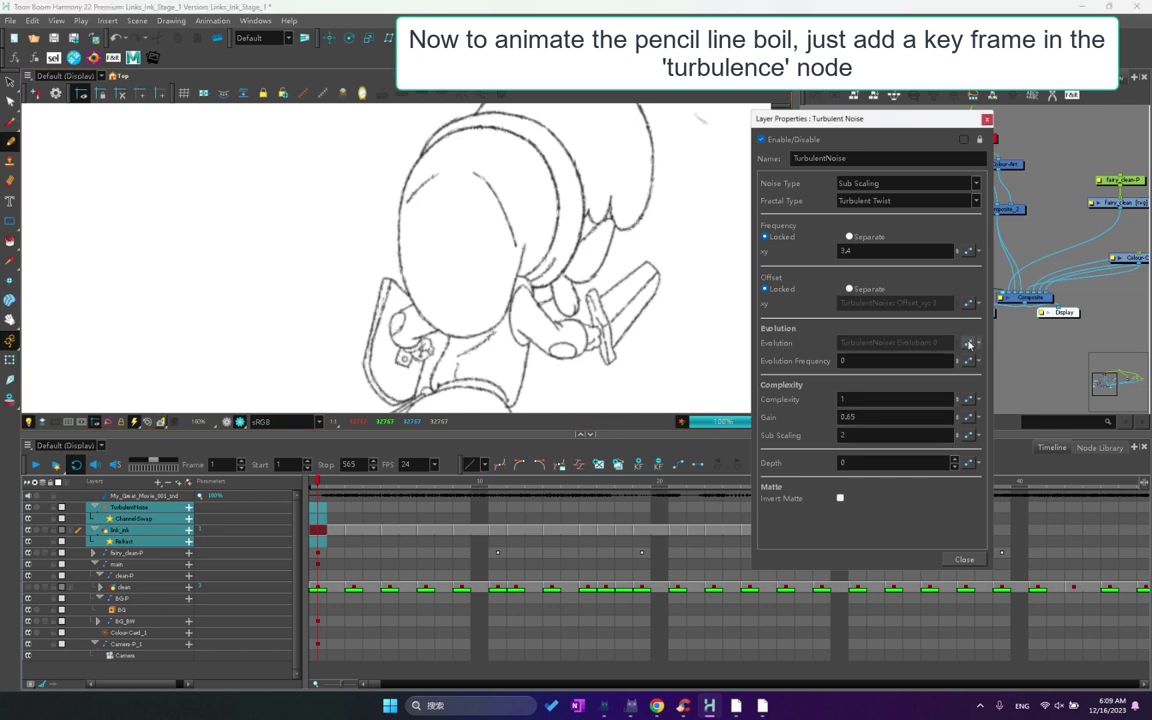
pyautogui.click(527, 309)
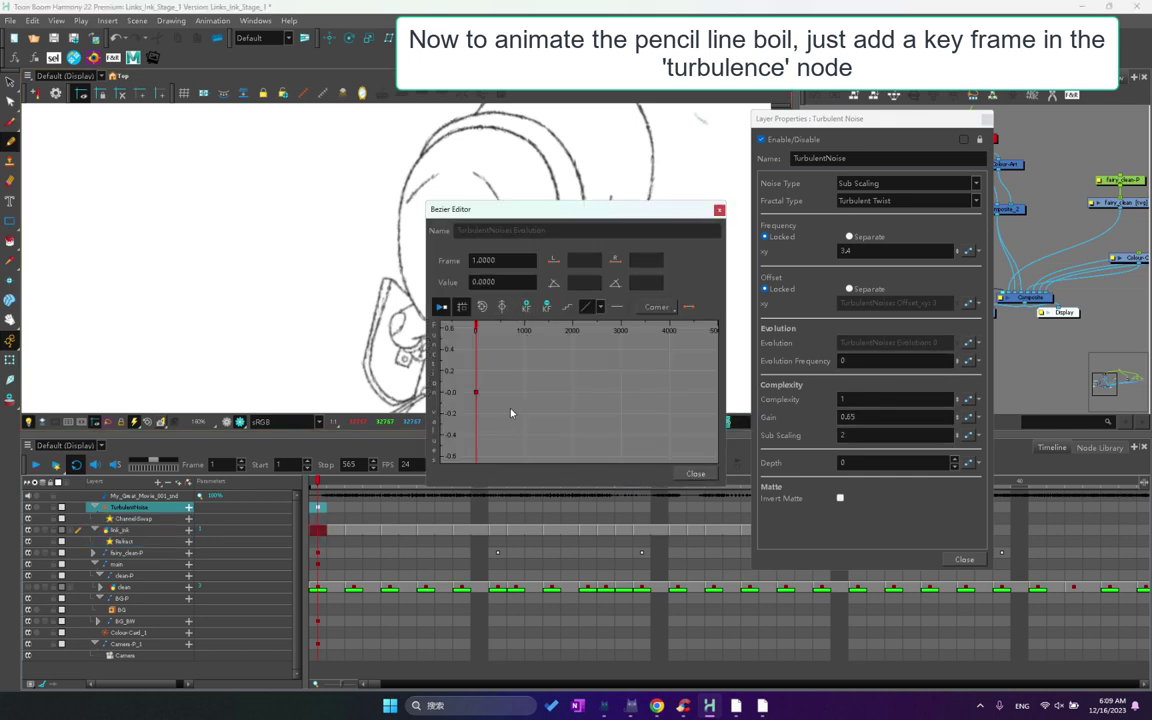
# Add an Evolution keyframe at frame 4273, raise its value to about 1.02, and close the curve editor and node properties.
pyautogui.moveTo(373, 685); pyautogui.dragTo(1144, 666)
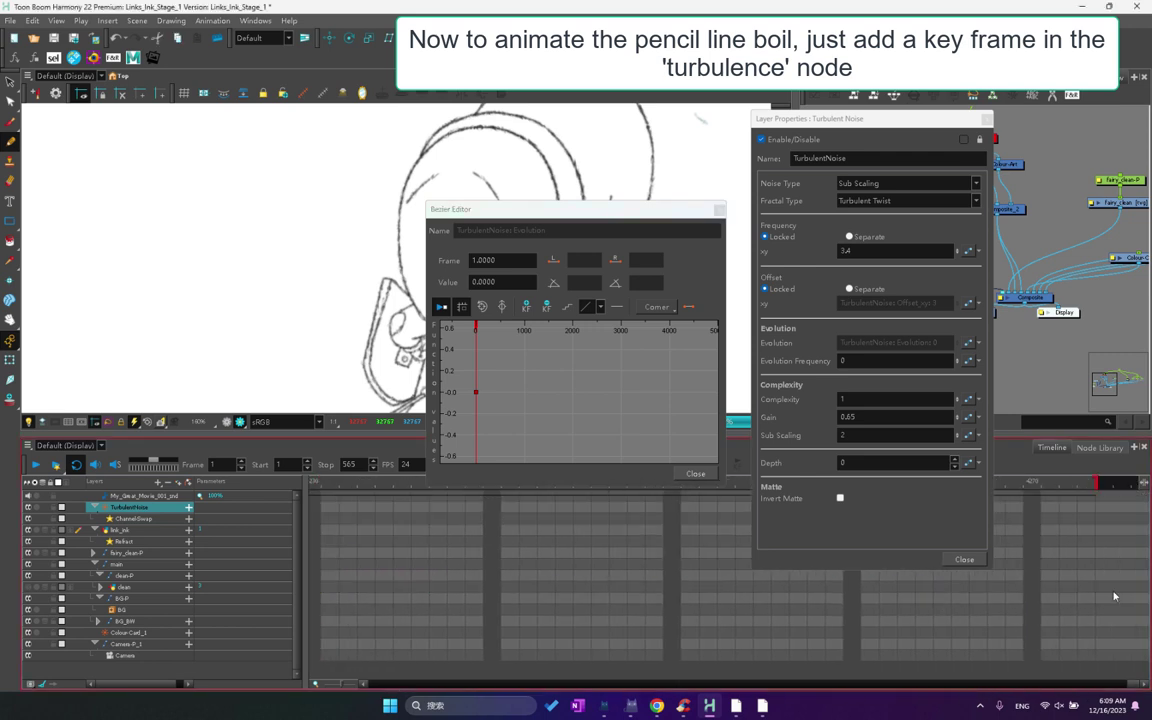
pyautogui.click(1086, 507)
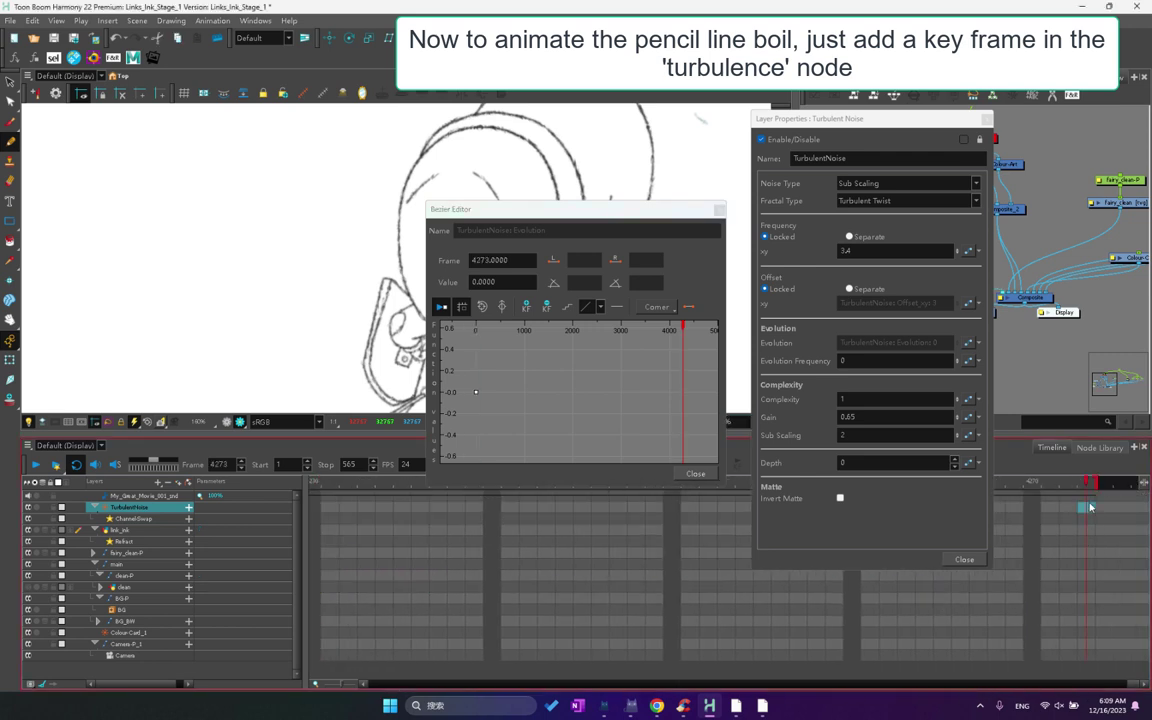
pyautogui.click(526, 307)
pyautogui.moveTo(683, 397); pyautogui.dragTo(684, 316)
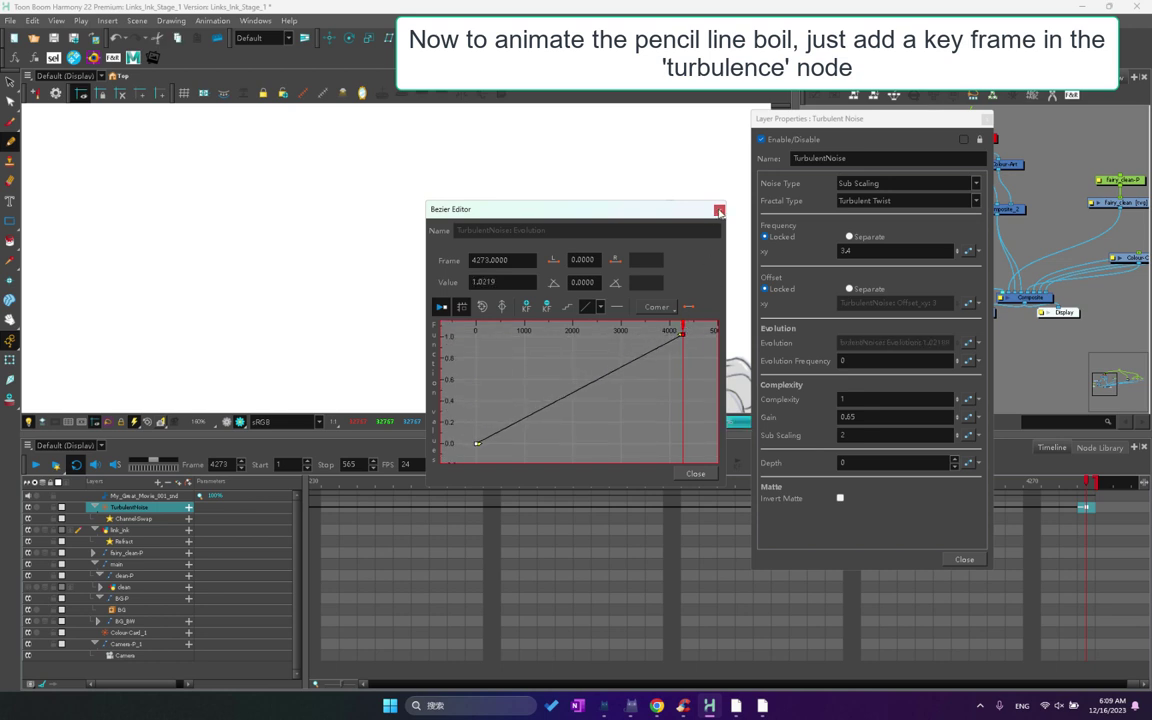
pyautogui.click(720, 211)
pyautogui.click(987, 120)
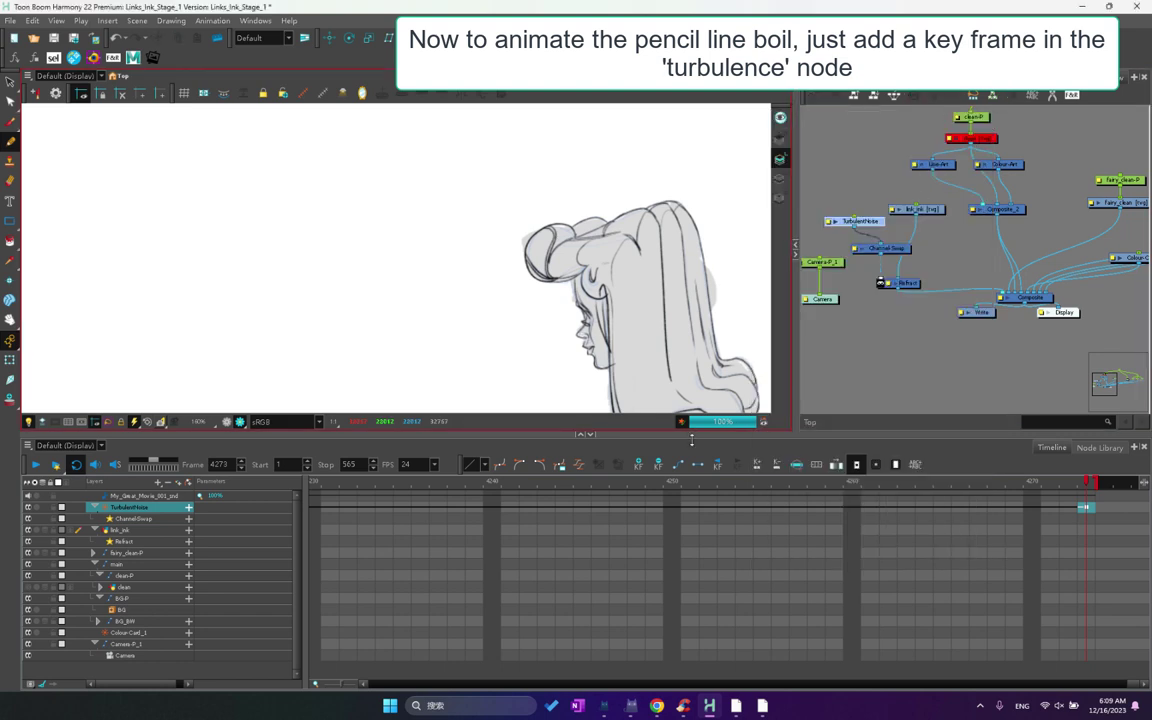
# Return to the beginning of the timeline and step through the first frames to check the animated line boil.
pyautogui.click(689, 481)
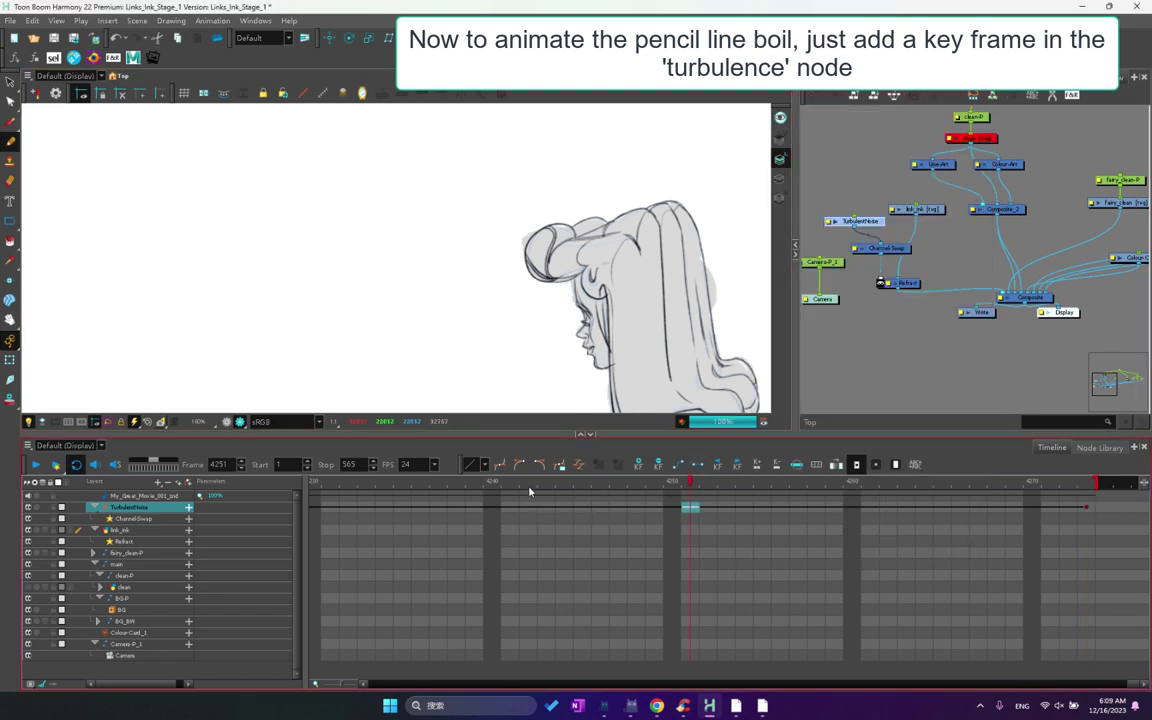
pyautogui.click(409, 687)
pyautogui.moveTo(409, 687); pyautogui.dragTo(410, 687)
pyautogui.moveTo(1030, 685); pyautogui.dragTo(360, 715)
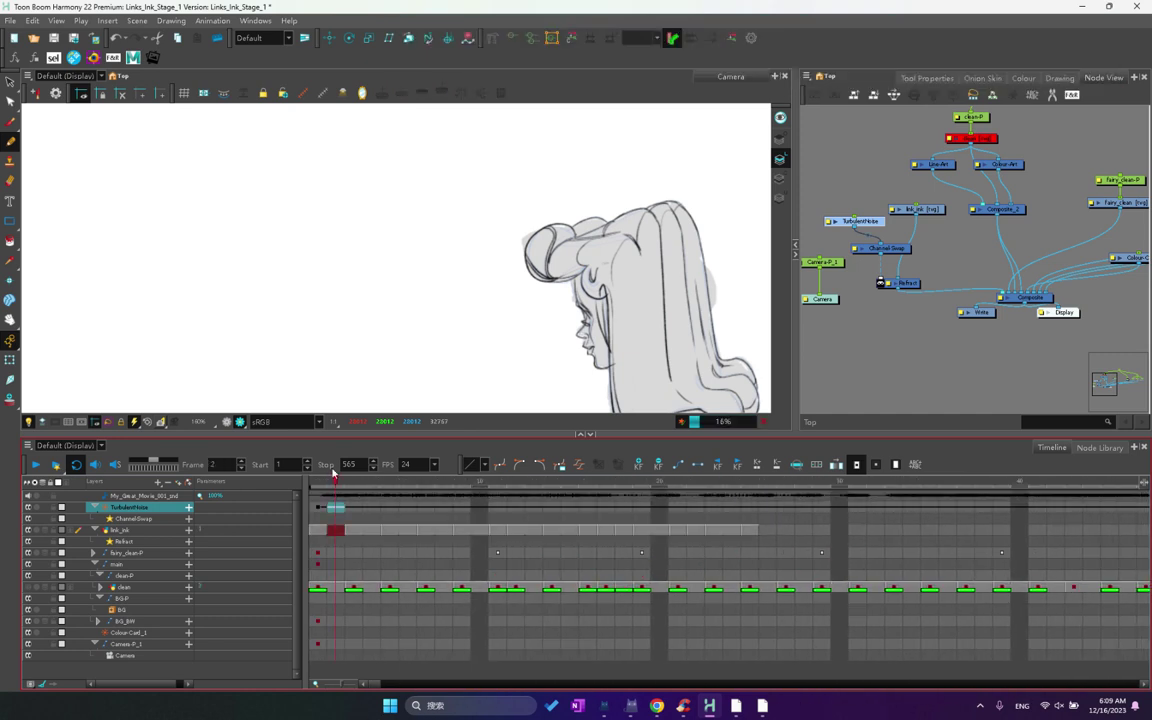
pyautogui.click(331, 492)
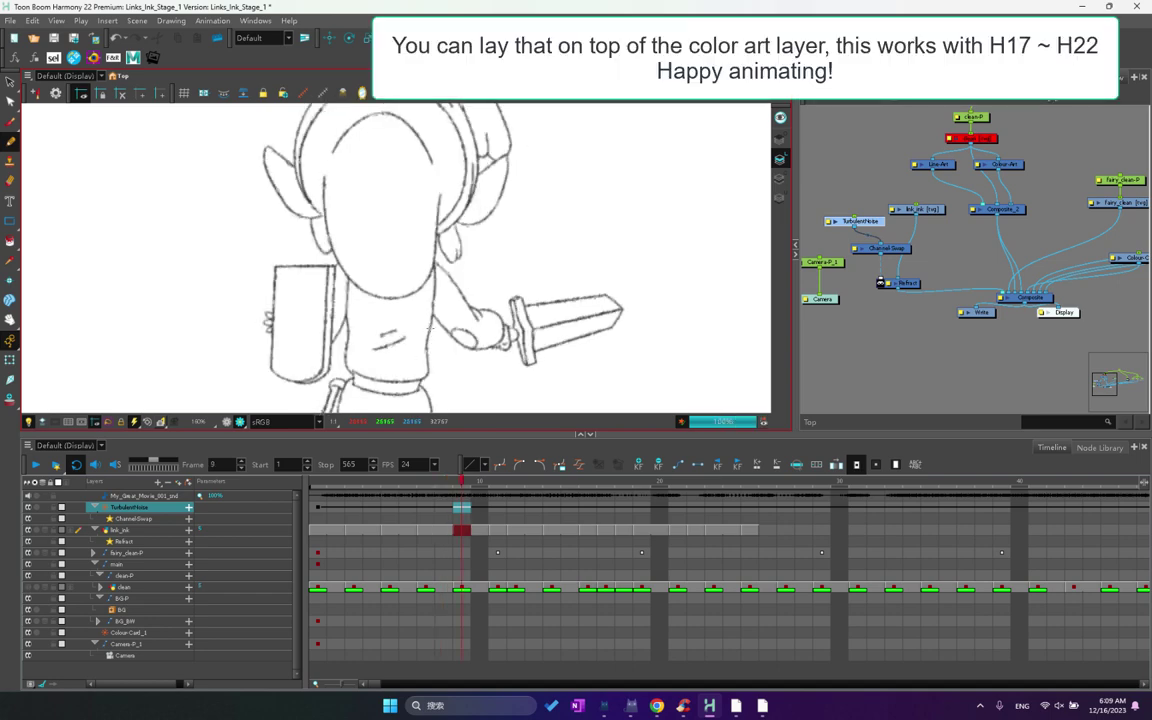
pyautogui.press(',')
pyautogui.press(',')
pyautogui.press(',')
pyautogui.press(',')
pyautogui.press(',')
pyautogui.press(',')
pyautogui.press('.')
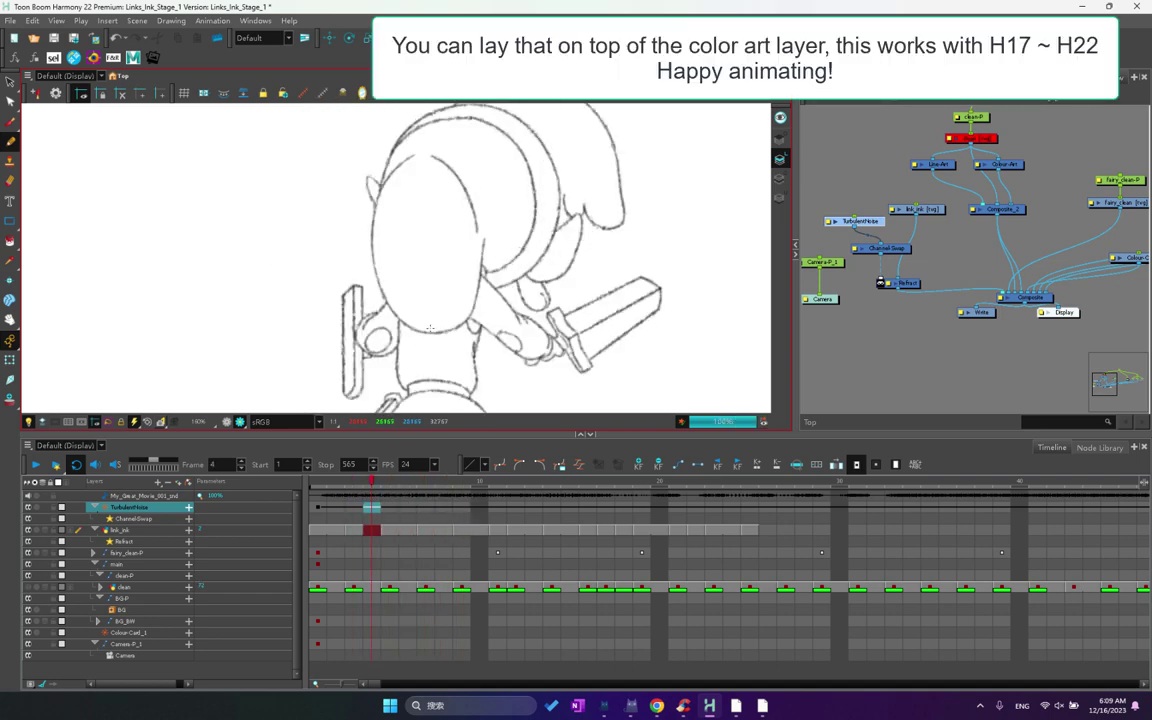
# Step forward and back between frames 4 and 9 to check the line boil, and return to frame 1.
pyautogui.press('.')
pyautogui.press('.')
pyautogui.press('.')
pyautogui.press('.')
pyautogui.press('.')
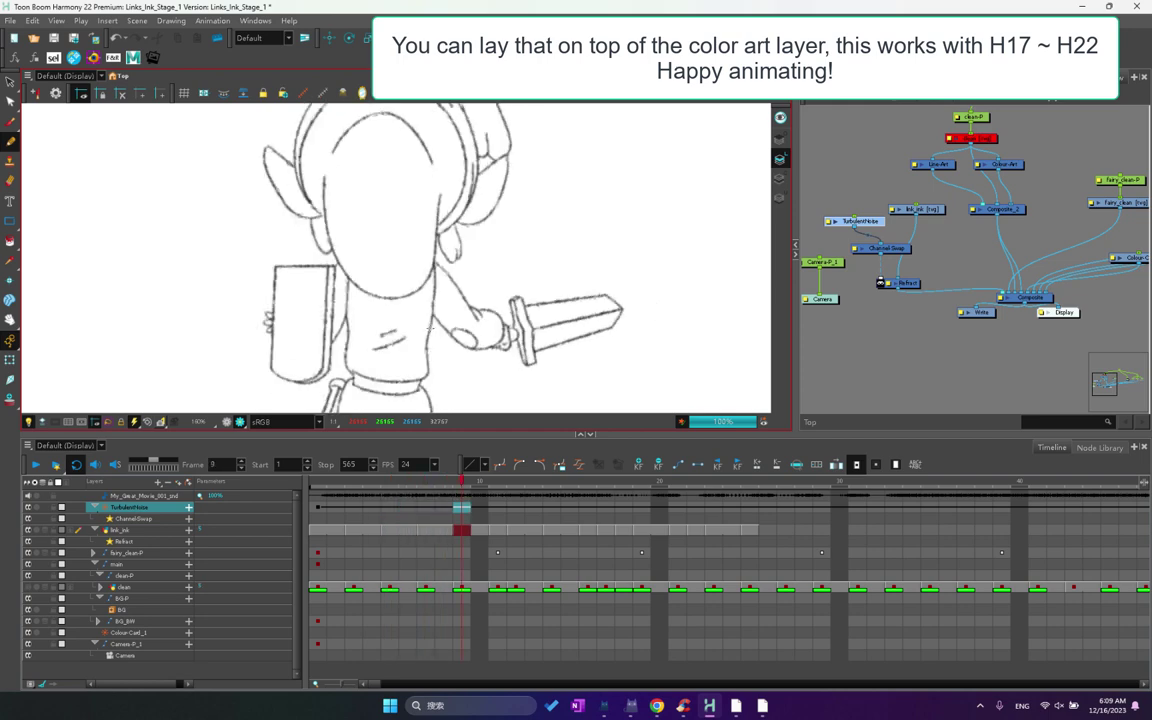
pyautogui.press(',')
pyautogui.press(',')
pyautogui.press(',')
pyautogui.press(',')
pyautogui.press(',')
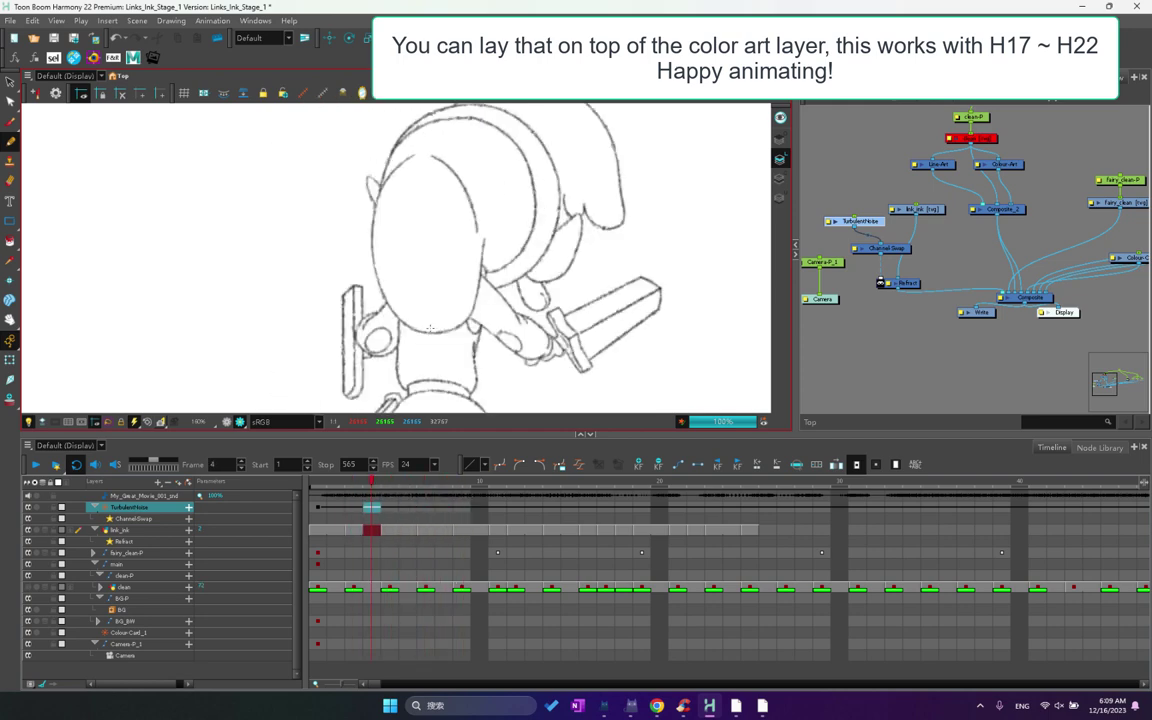
pyautogui.press('.')
pyautogui.press('.')
pyautogui.press('.')
pyautogui.press('.')
pyautogui.press('.')
pyautogui.press(',')
pyautogui.press(',')
pyautogui.press(',')
pyautogui.press(',')
pyautogui.press(',')
pyautogui.press(',')
pyautogui.press(',')
pyautogui.press(',')
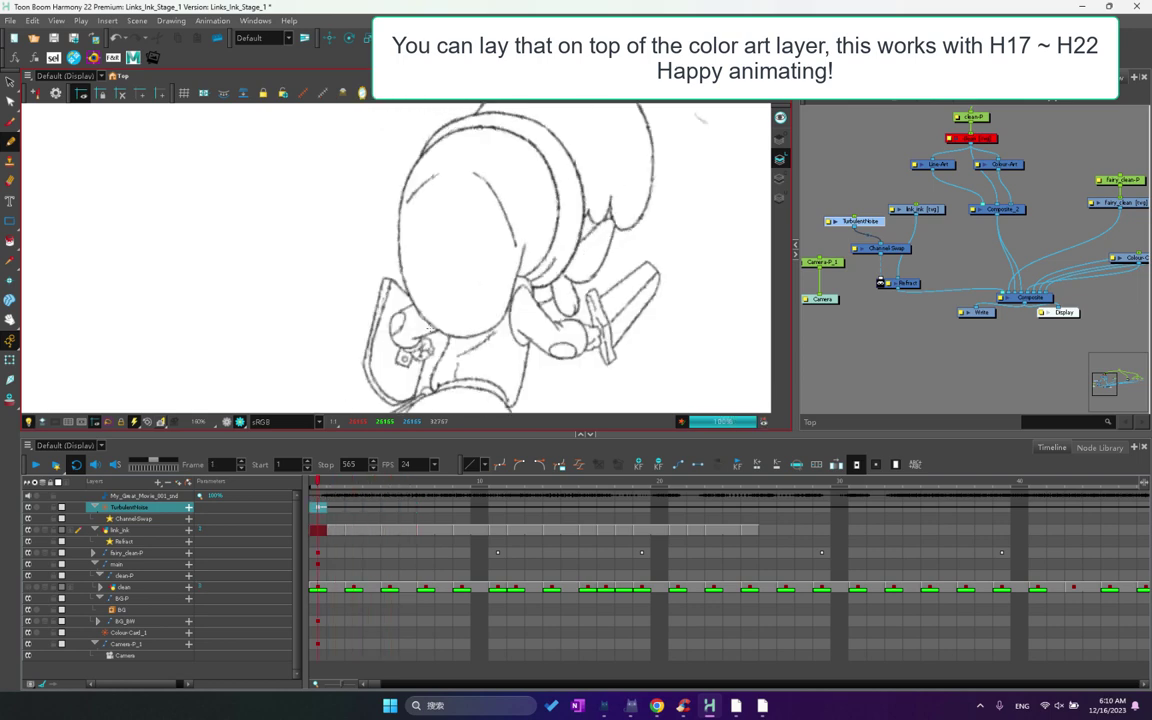
# Enlarge the camera view and compare the drawing on frame 1 with the rendered effect off and on, viewing the whole character.
pyautogui.moveTo(265, 434); pyautogui.dragTo(265, 541)
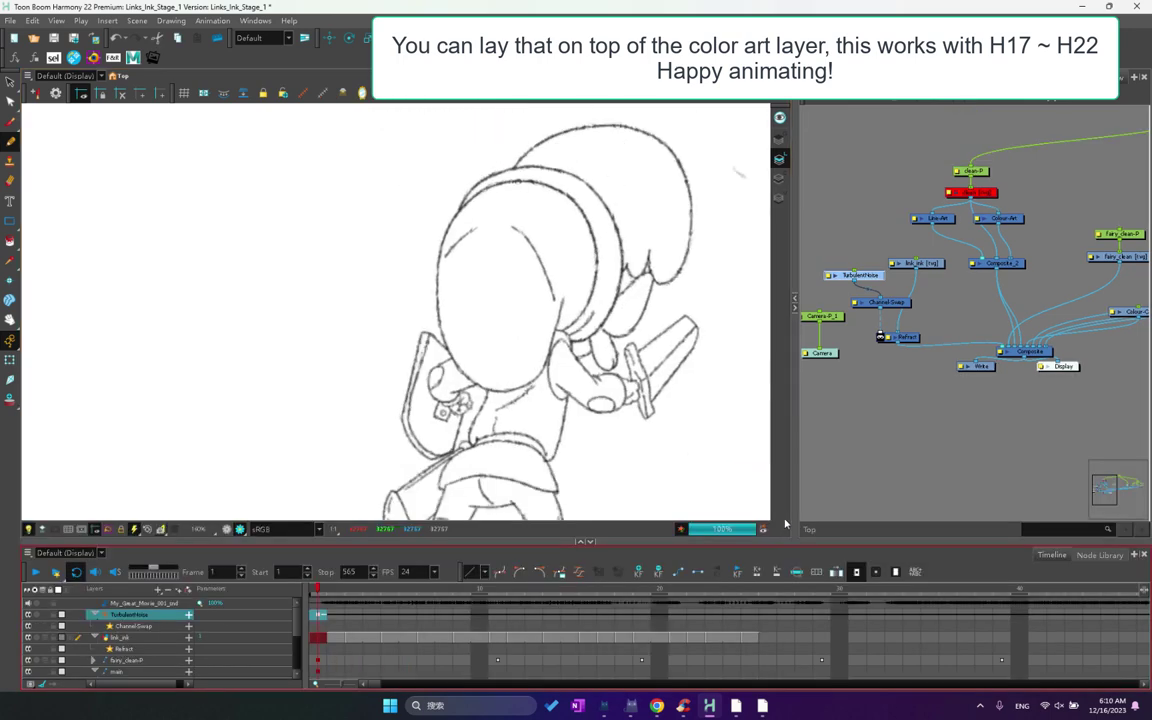
pyautogui.click(226, 529)
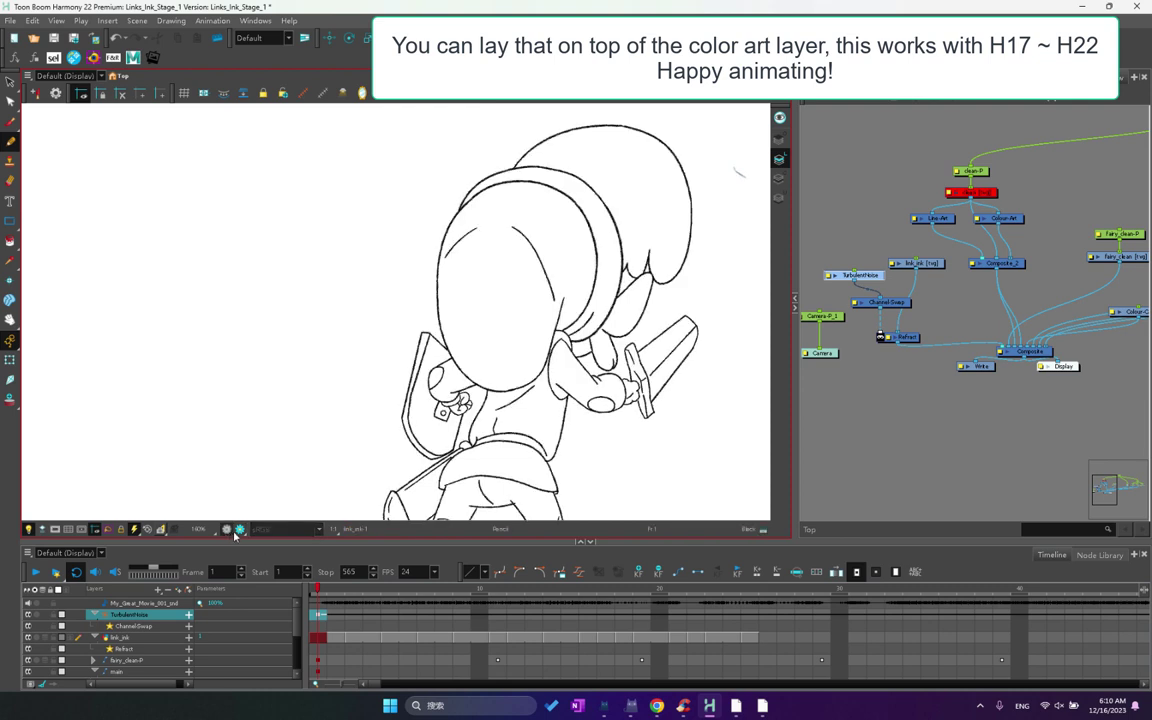
pyautogui.click(239, 530)
pyautogui.click(148, 530)
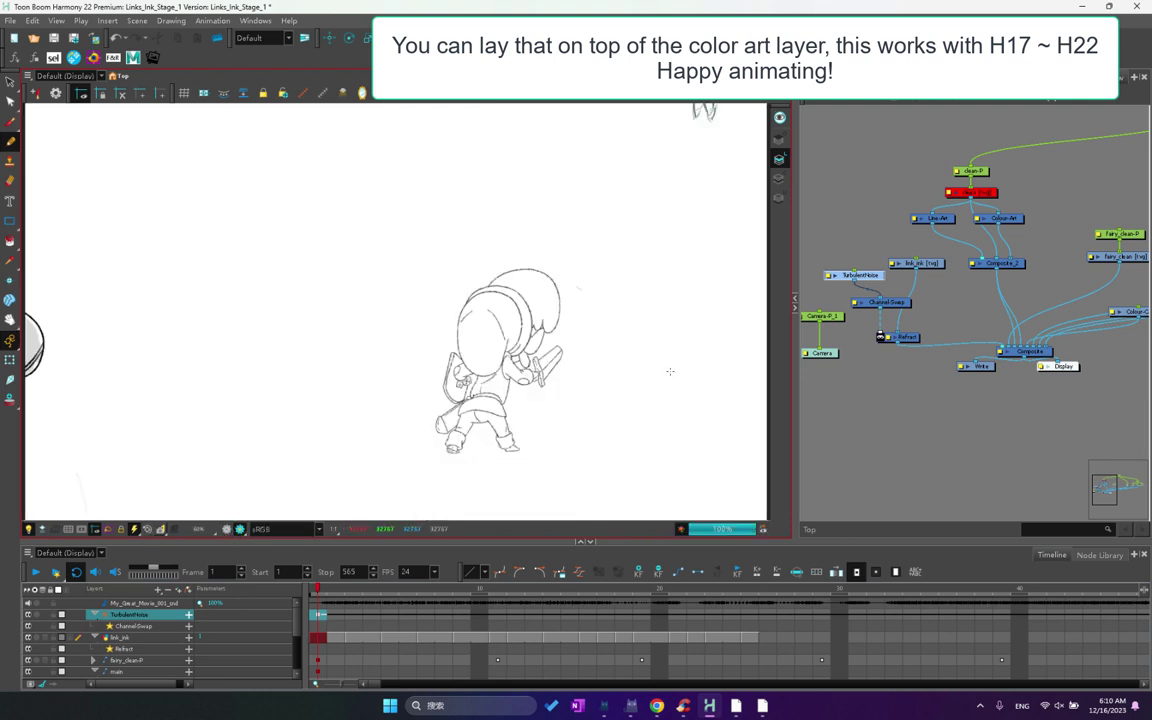
# Try Fractional Brownian and Invert Threshold as the TurbulentNoise node's fractal type, restore Turbulent Twist, and close the node properties.
pyautogui.click(878, 396)
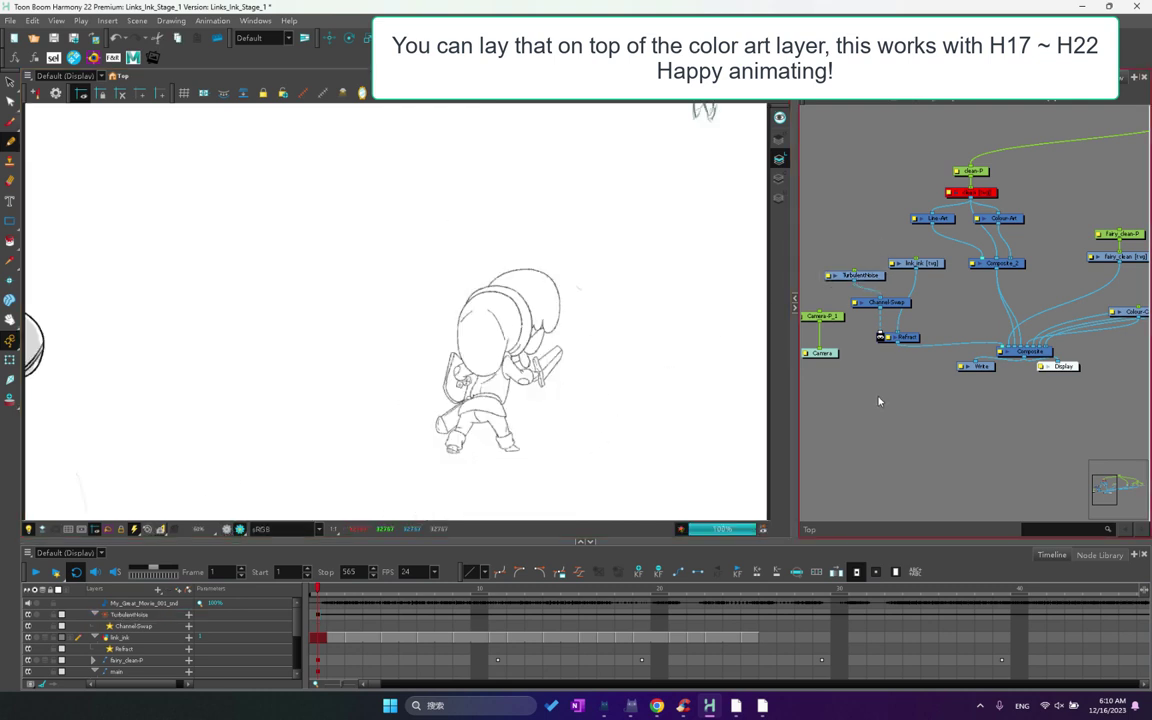
pyautogui.doubleClick(858, 279)
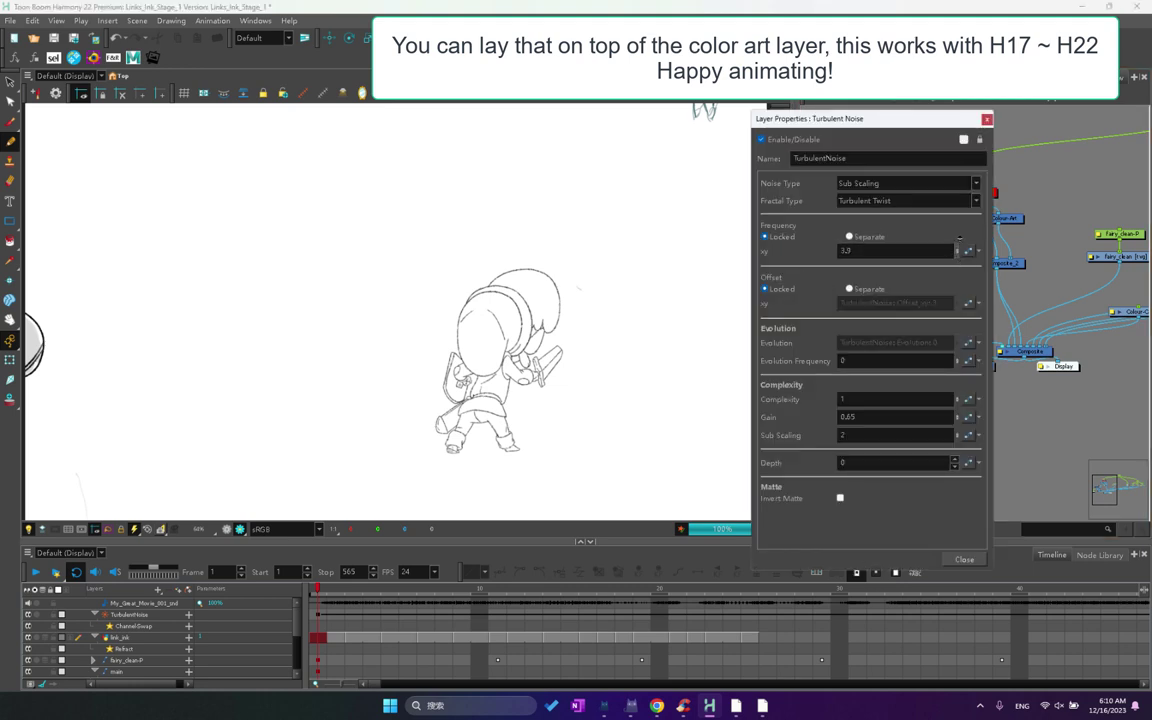
pyautogui.click(881, 201)
pyautogui.click(872, 225)
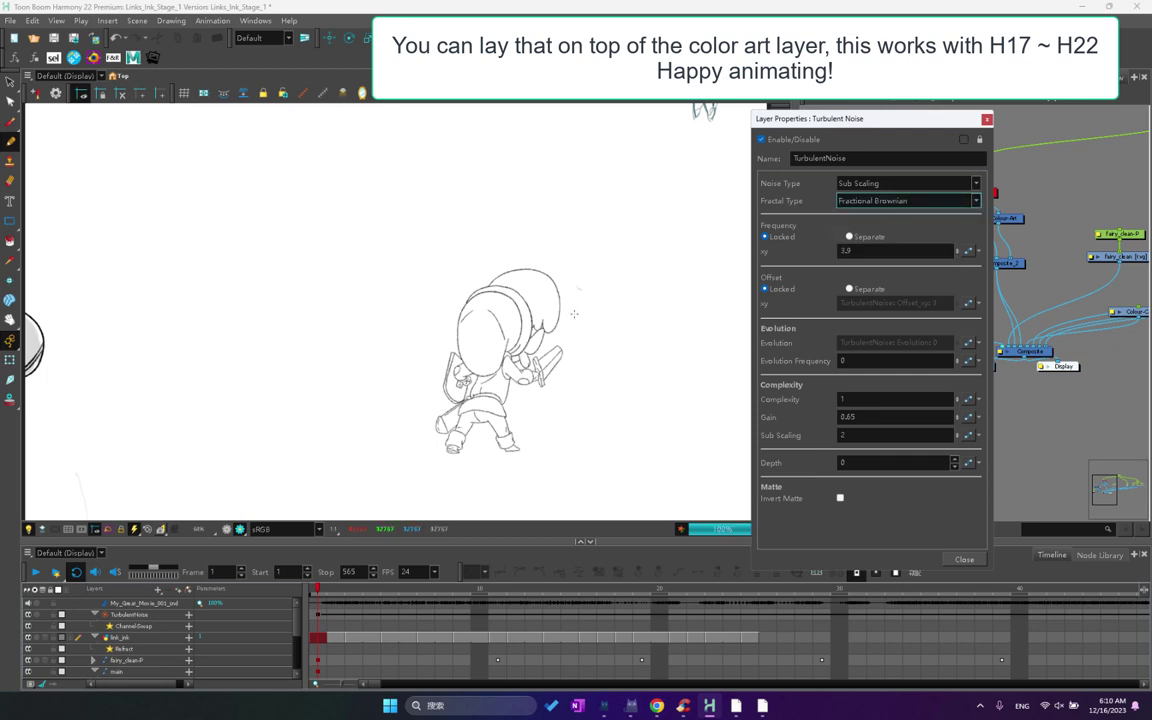
pyautogui.click(870, 200)
pyautogui.click(797, 229)
pyautogui.click(884, 201)
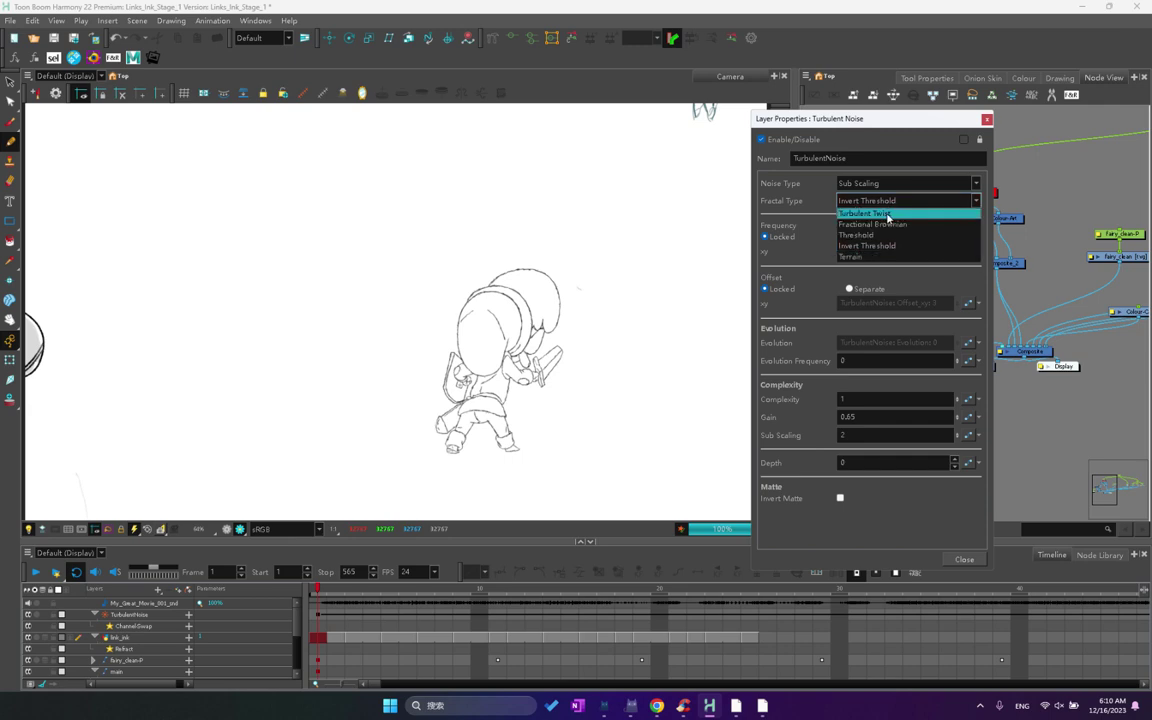
pyautogui.click(860, 217)
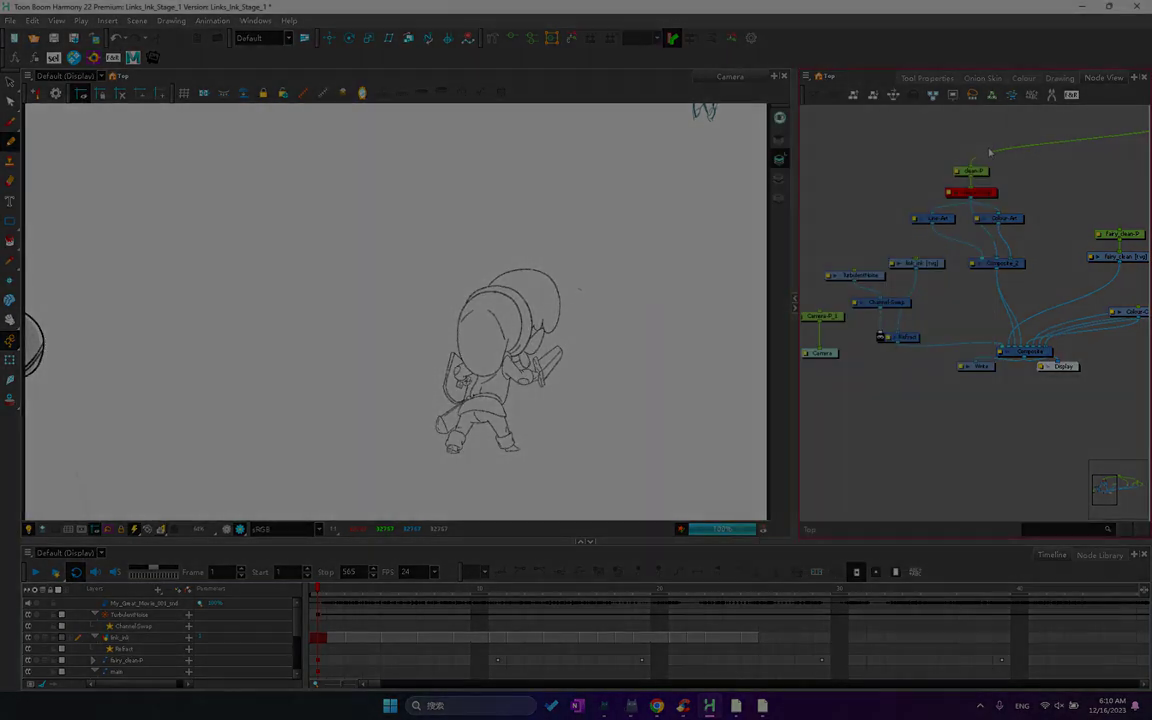